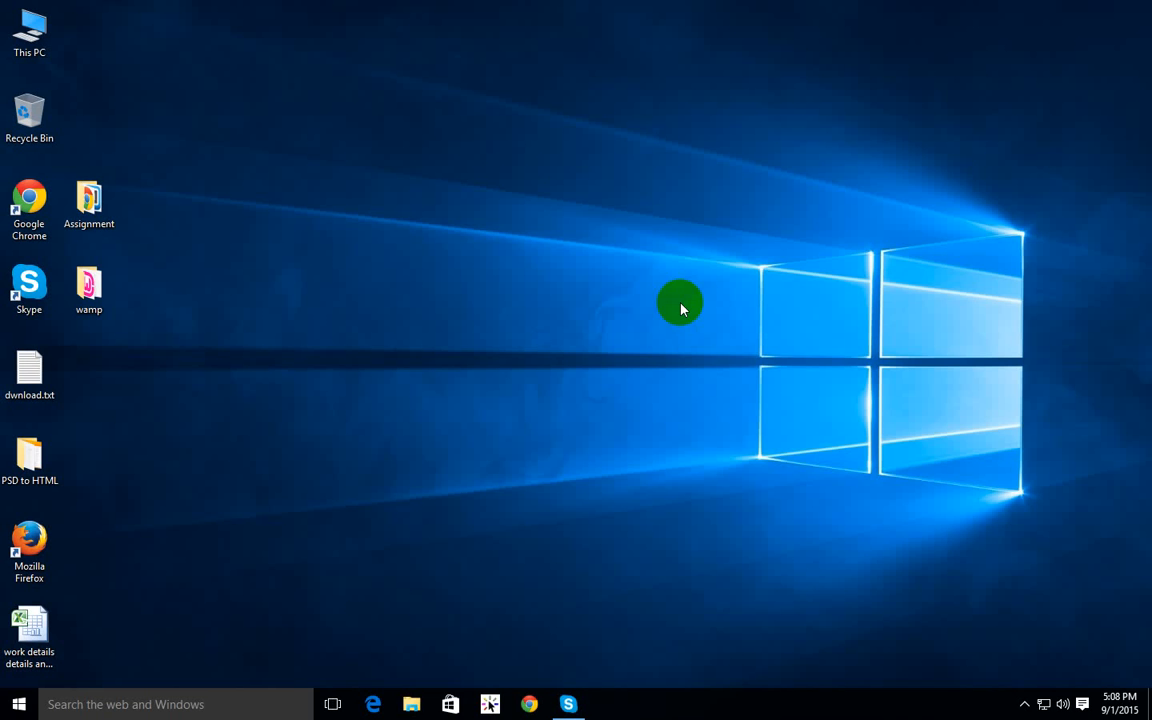
Open Google Chrome and search the web for "wampserver"
{"action": "left_click", "coordinate": [531, 703]}
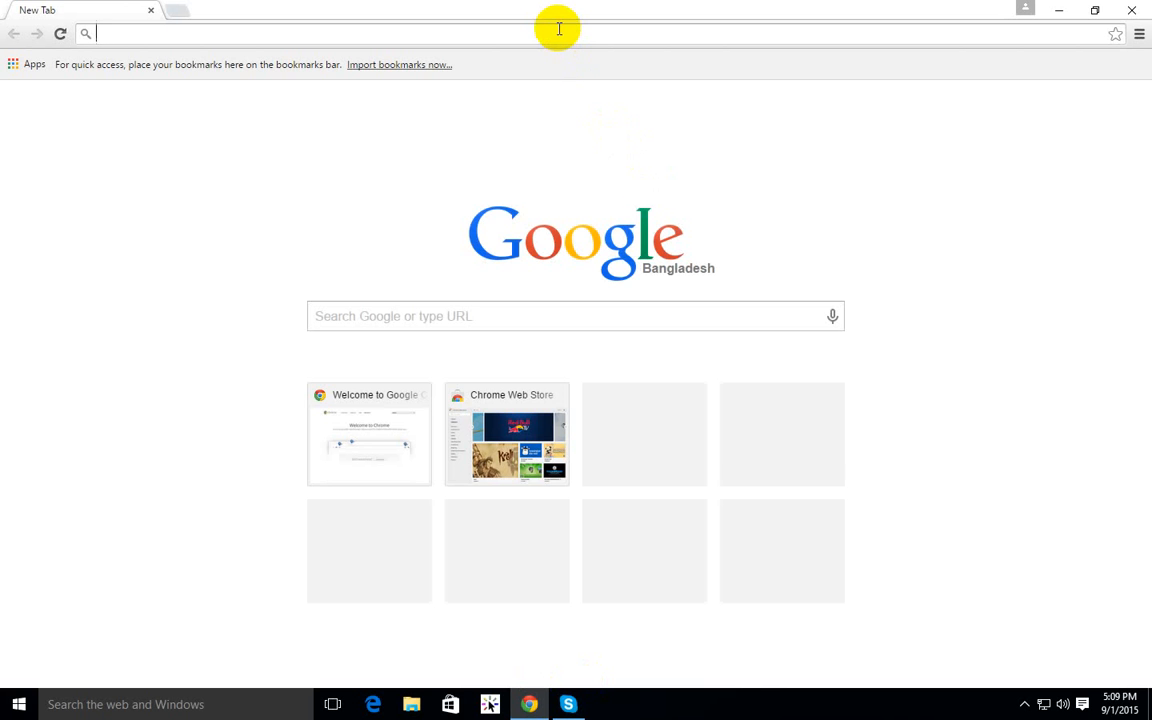
{"action": "type", "text": "wampserver"}
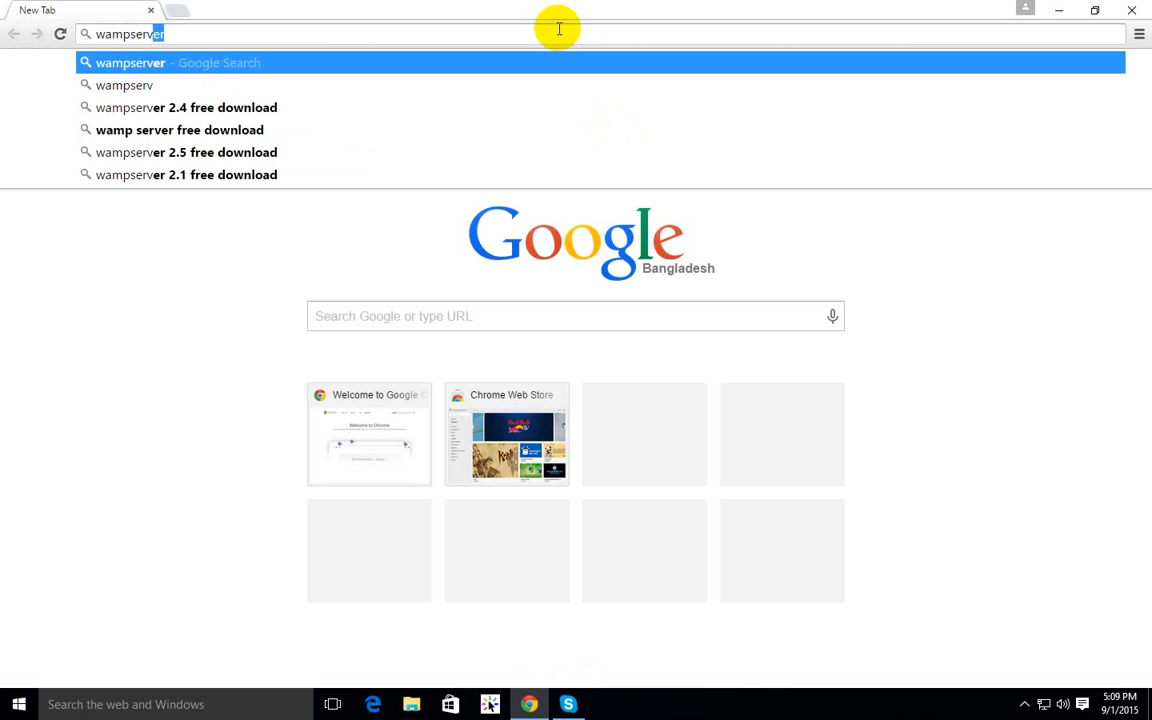
{"action": "key", "text": "Return"}
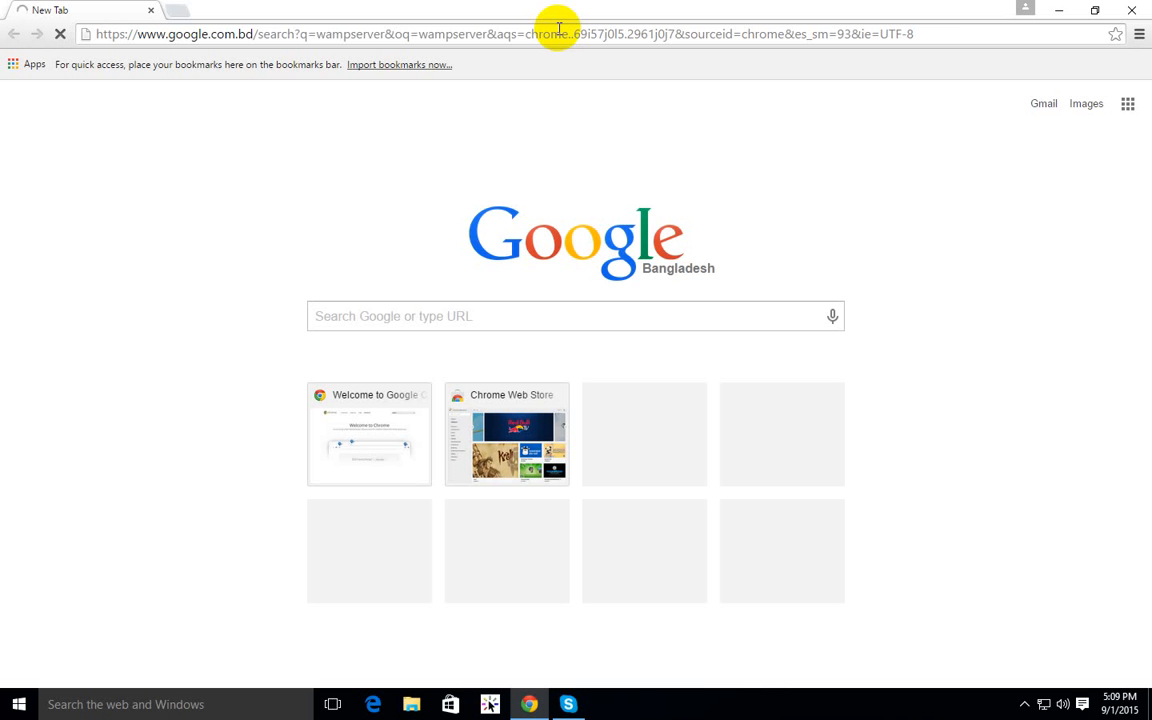
{"action": "left_click", "coordinate": [1095, 10]}
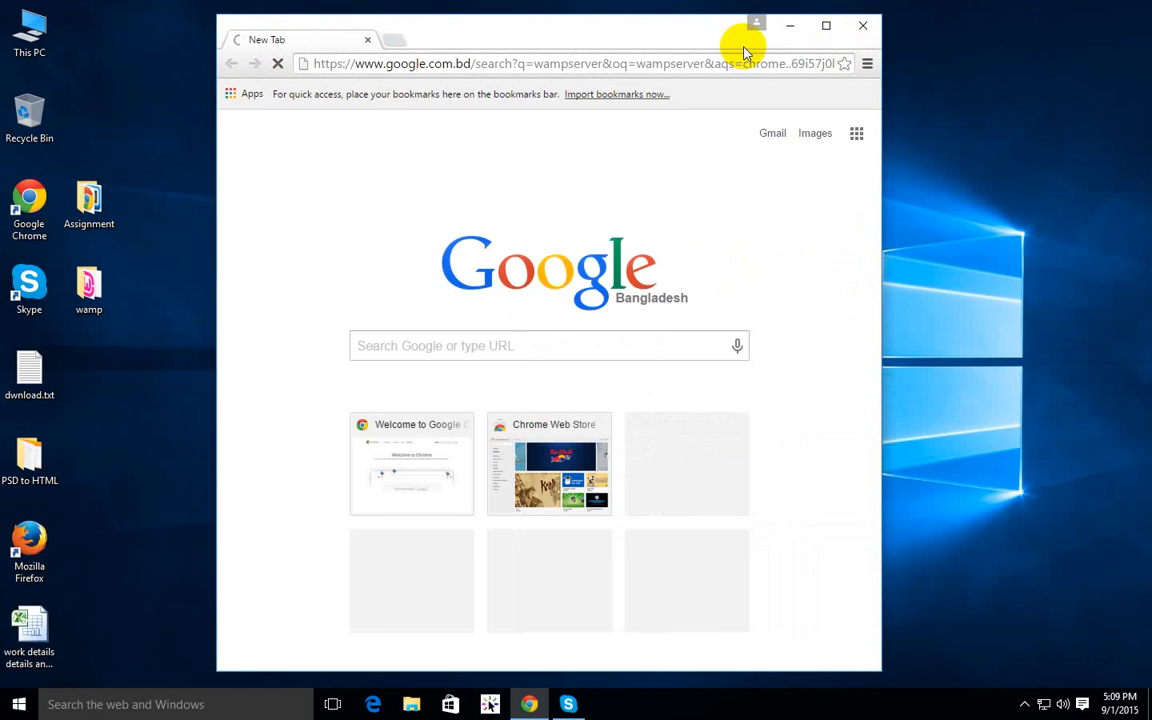
{"action": "left_click_drag", "start_coordinate": [520, 40], "coordinate": [725, 54]}
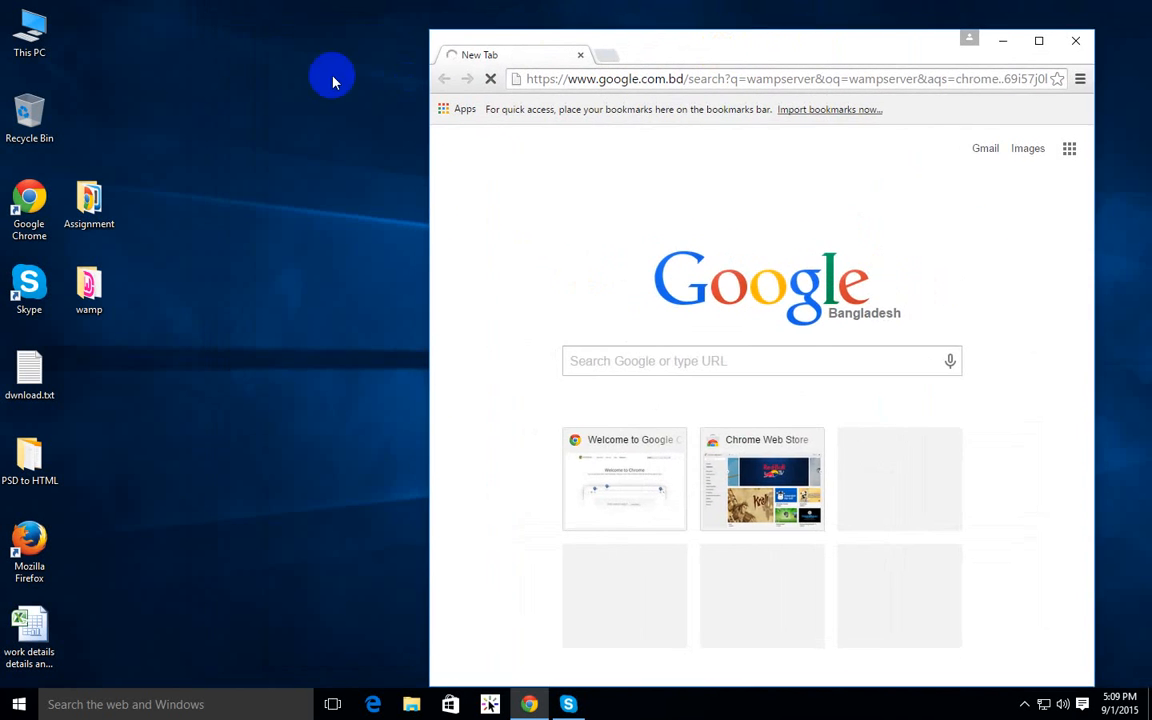
{"action": "right_click", "coordinate": [332, 79]}
{"action": "left_click", "coordinate": [360, 123]}
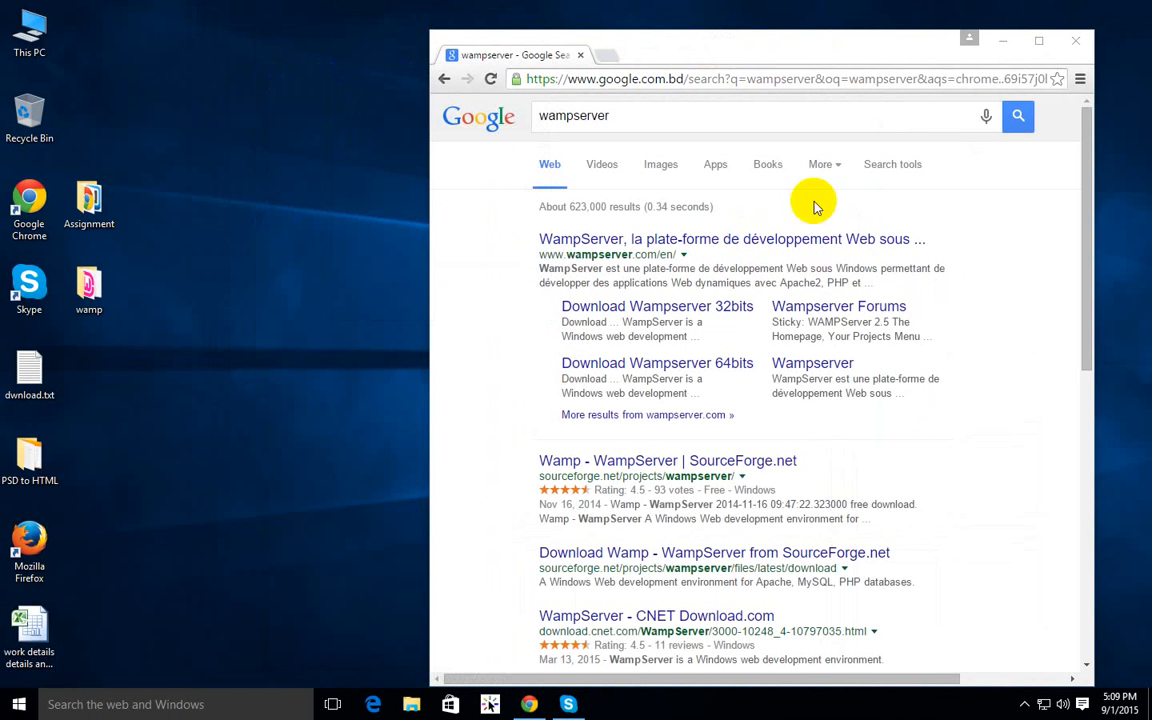
Open the official wampserver.com site from the search results and maximize the browser window
{"action": "scroll", "coordinate": [745, 238], "scroll_direction": "down", "scroll_amount": 3}
{"action": "scroll", "coordinate": [765, 285], "scroll_direction": "up", "scroll_amount": 3}
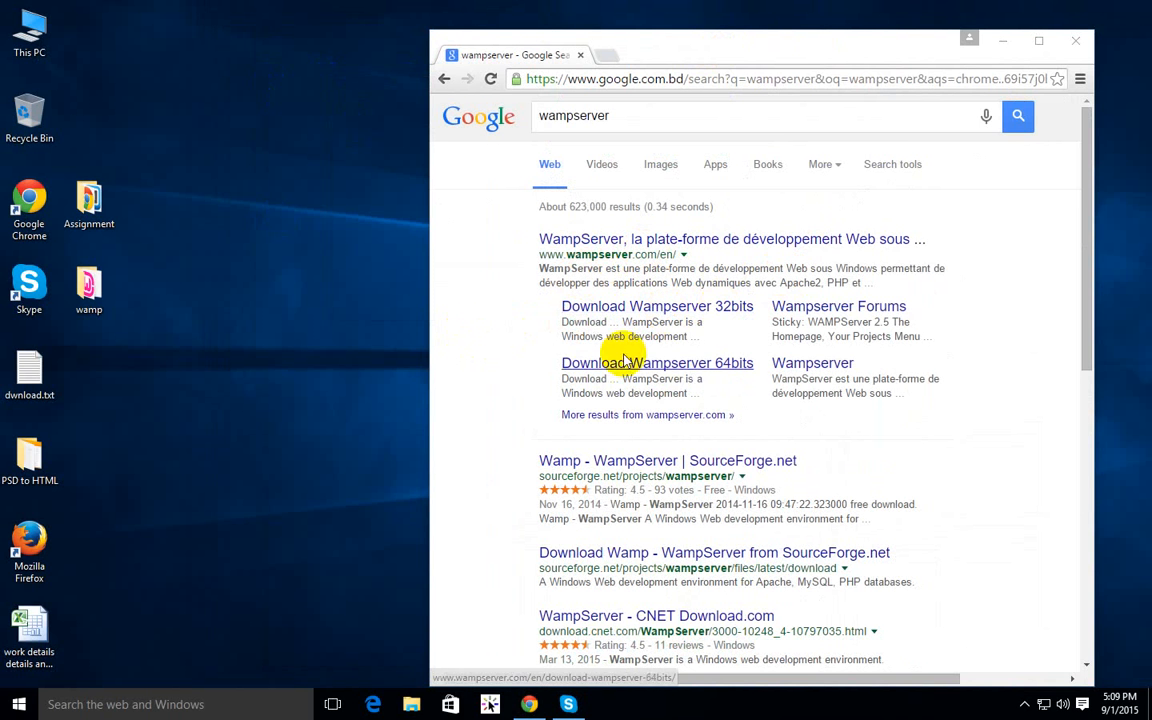
{"action": "left_click", "coordinate": [707, 241]}
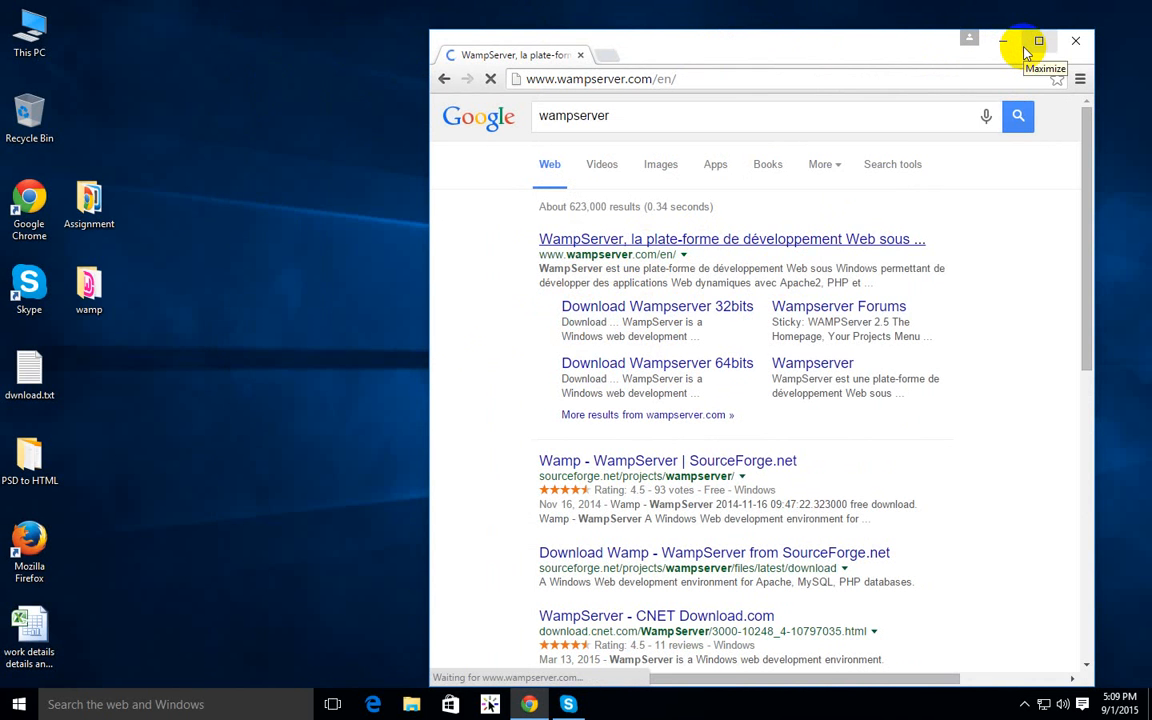
{"action": "left_click", "coordinate": [1027, 43]}
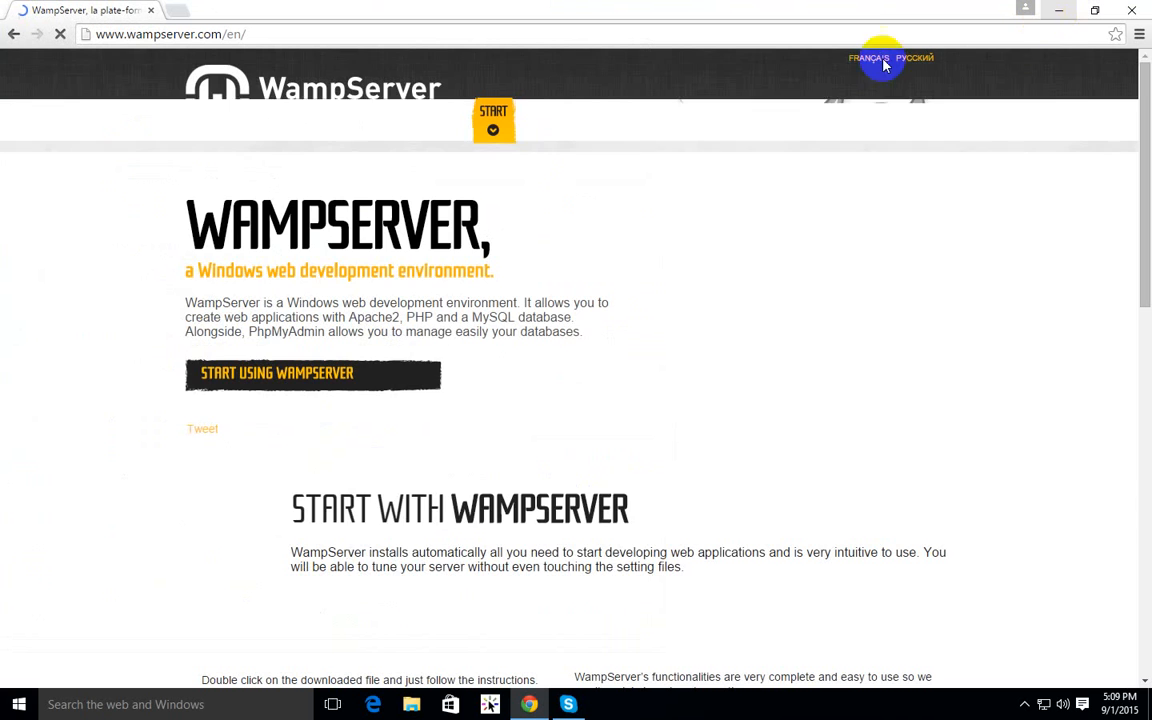
Open the download information for WampServer (32 bits & PHP 5.5) 2.5 from the site's Downloads section
{"action": "scroll", "coordinate": [388, 388], "scroll_direction": "down", "scroll_amount": 1}
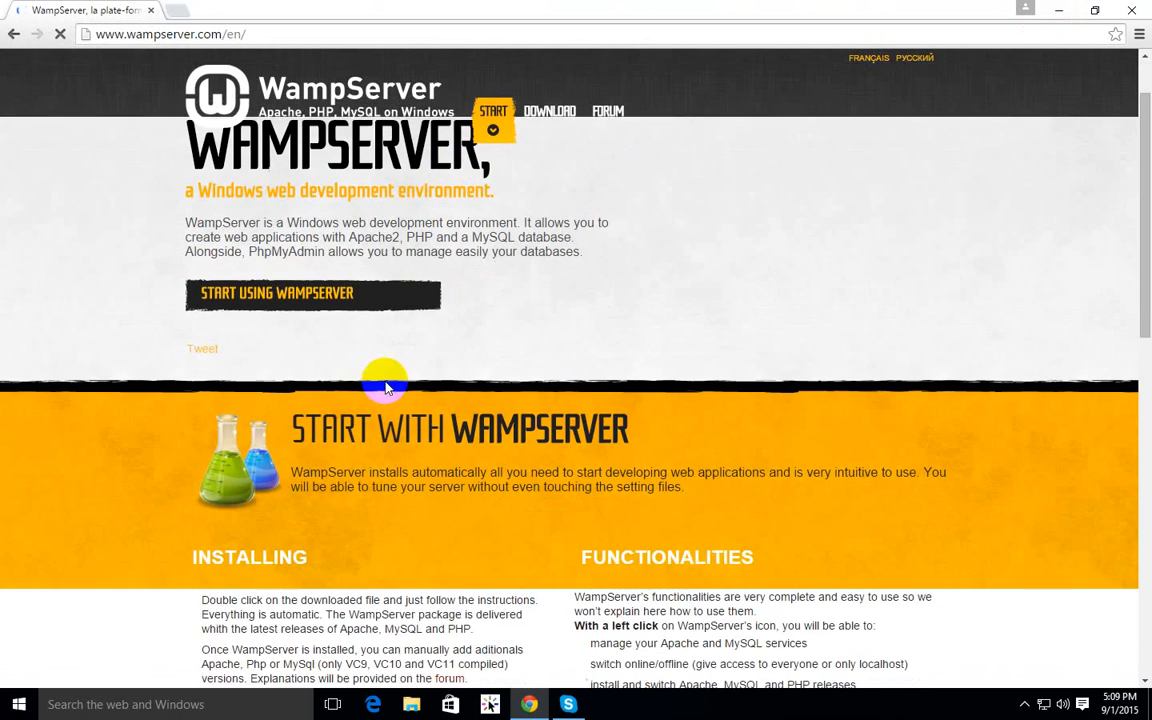
{"action": "scroll", "coordinate": [388, 388], "scroll_direction": "down", "scroll_amount": 4}
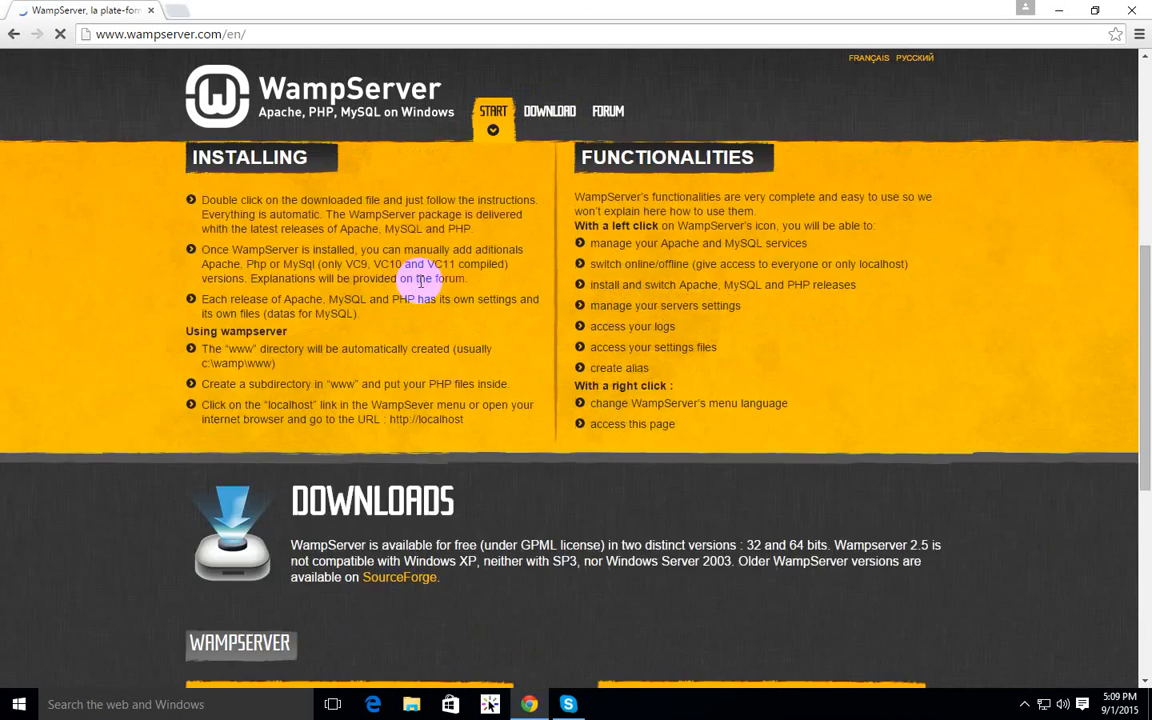
{"action": "scroll", "coordinate": [420, 280], "scroll_direction": "down", "scroll_amount": 4}
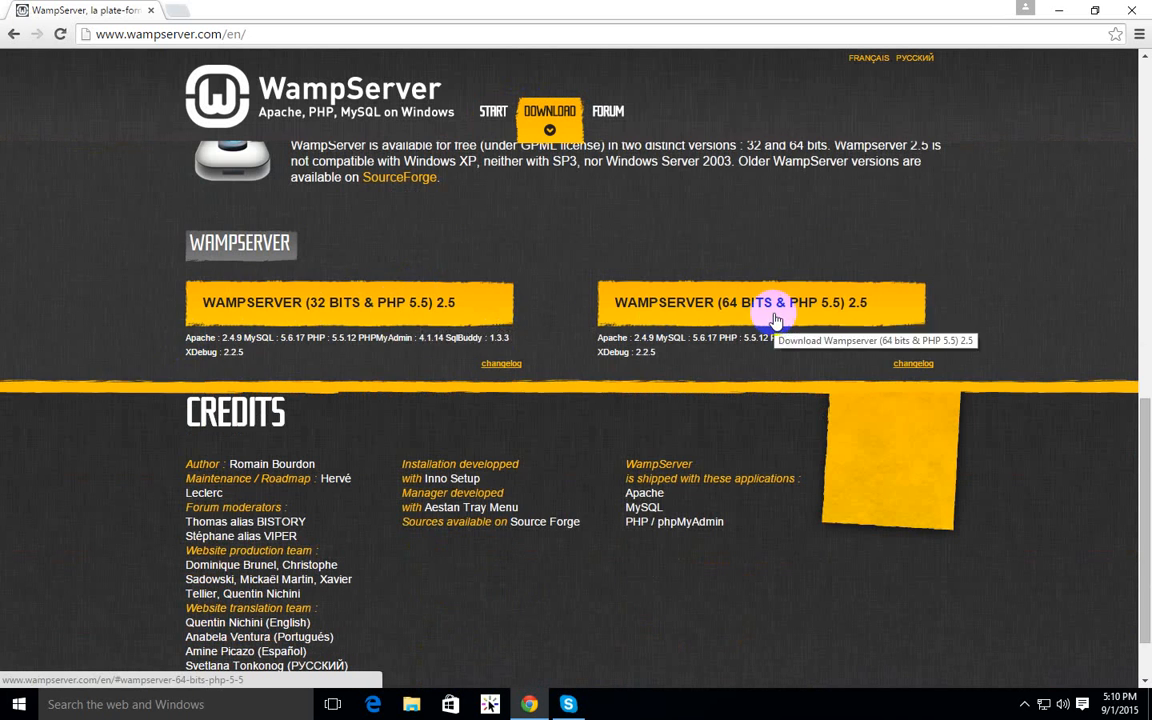
{"action": "left_click", "coordinate": [315, 311]}
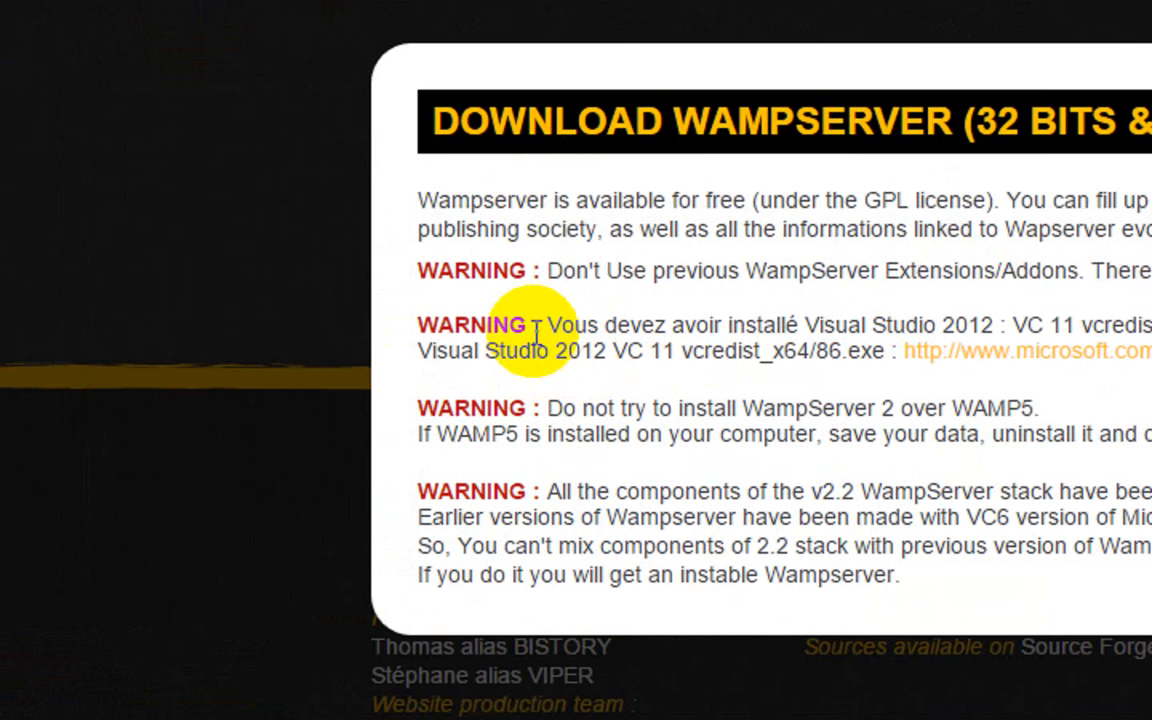
Examine the warning about the required Visual Studio 2012 VC 11 vcredist_x64/86.exe by highlighting its text
{"action": "left_click_drag", "start_coordinate": [263, 362], "coordinate": [304, 360]}
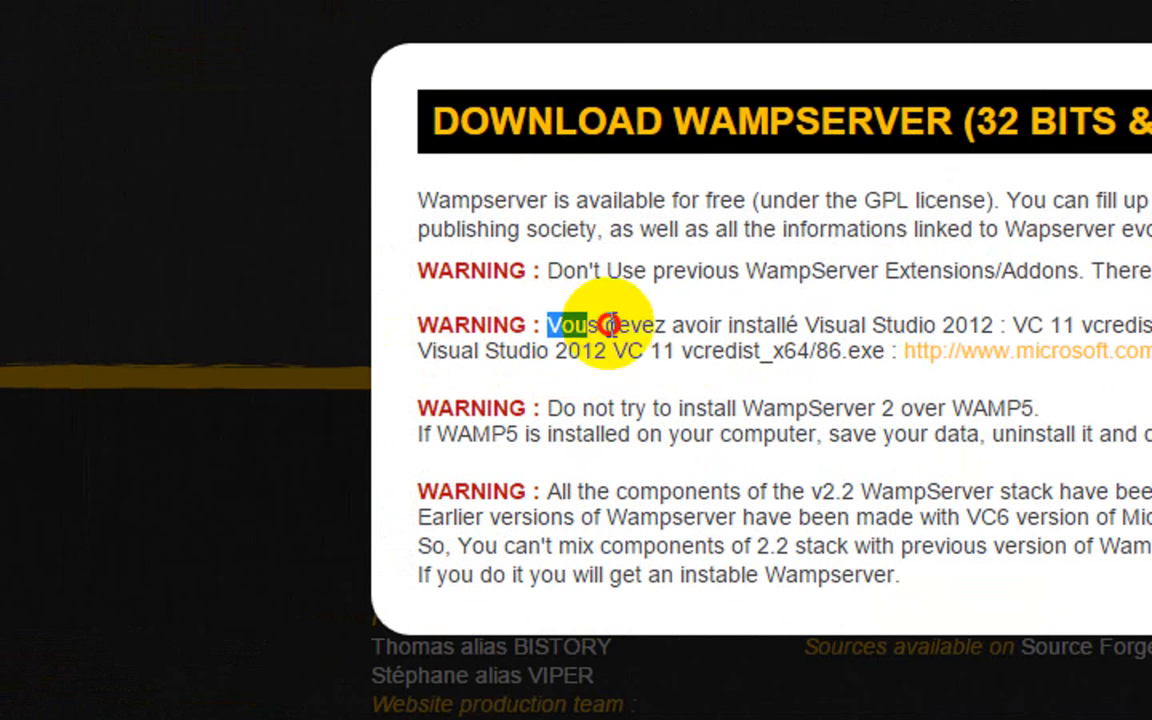
{"action": "left_click_drag", "start_coordinate": [608, 325], "coordinate": [846, 324]}
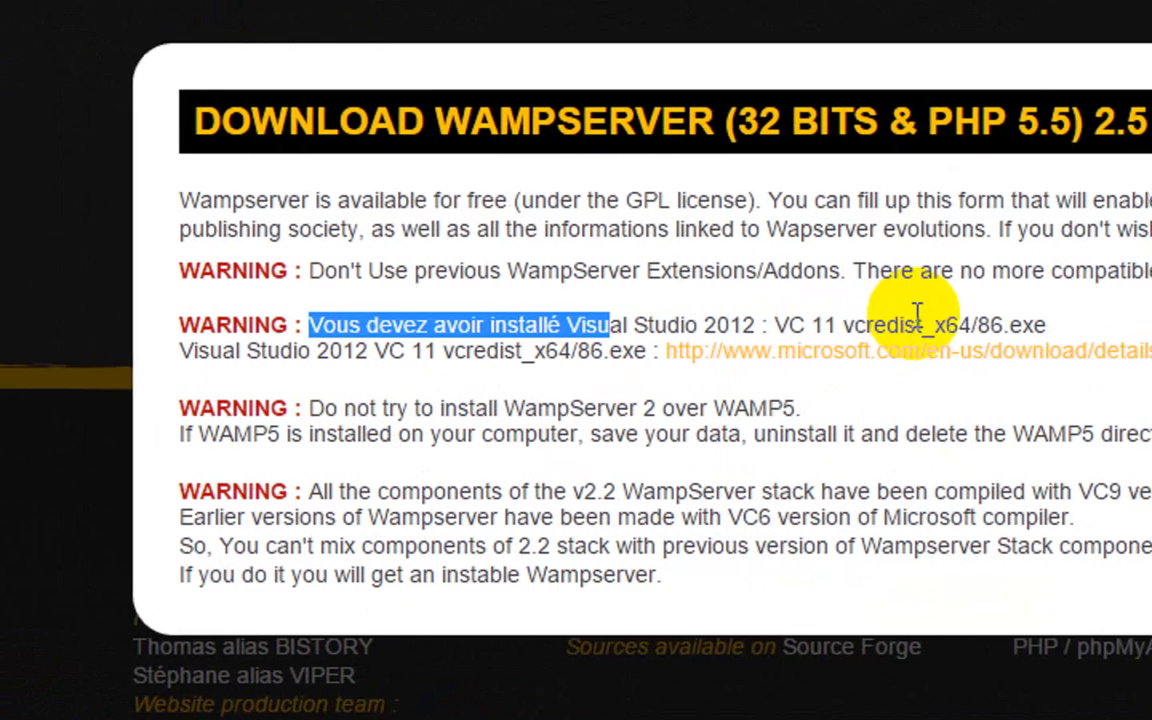
{"action": "left_click_drag", "start_coordinate": [1022, 320], "coordinate": [908, 316]}
{"action": "left_click", "coordinate": [1078, 318]}
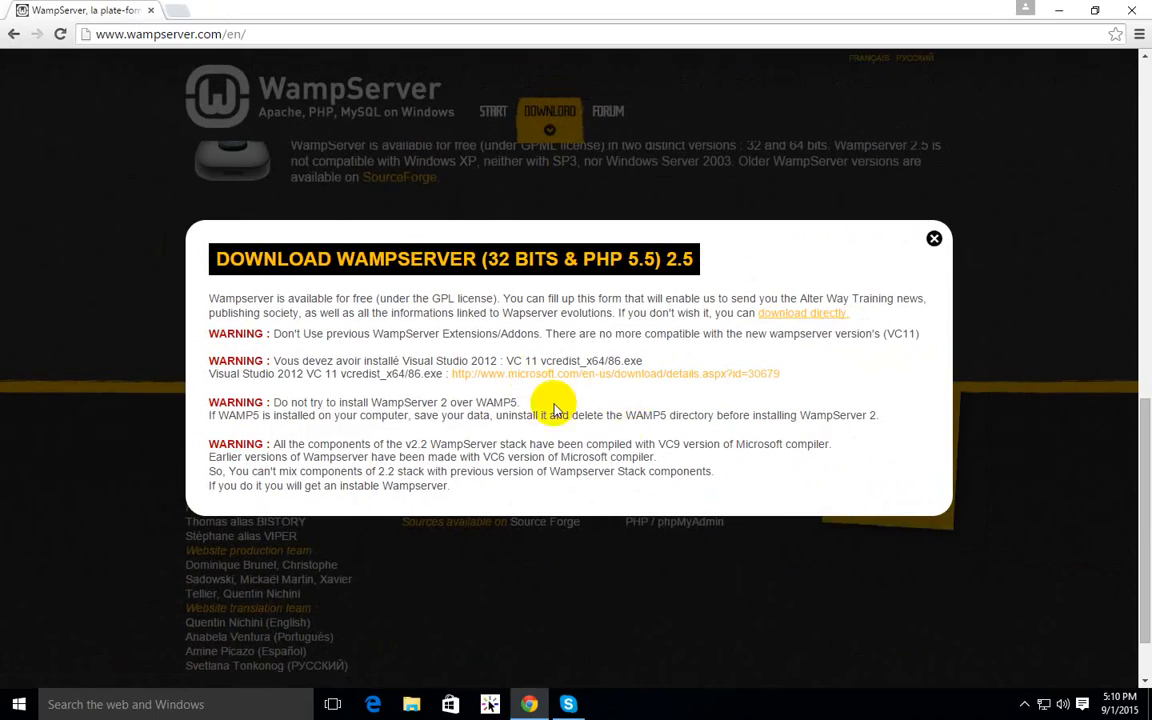
Open Microsoft's Visual C++ Redistributable for Visual Studio 2012 Update 4 page and bring up its list of downloadable files
{"action": "left_click", "coordinate": [635, 374]}
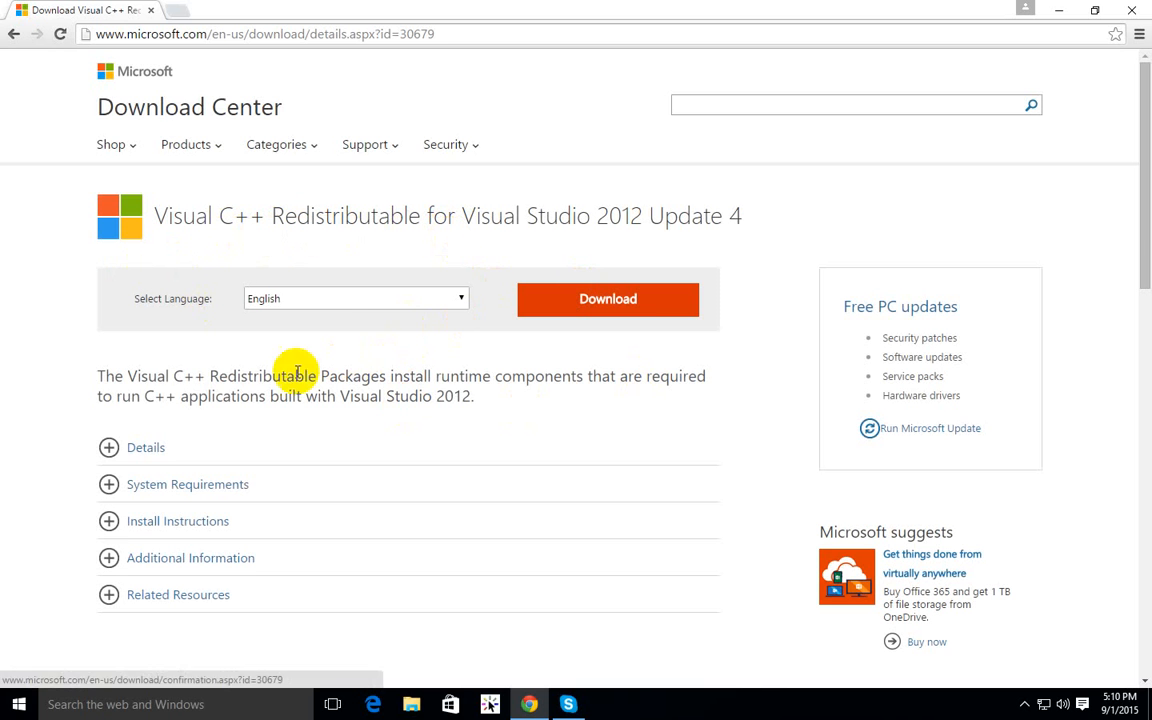
{"action": "left_click", "coordinate": [635, 300]}
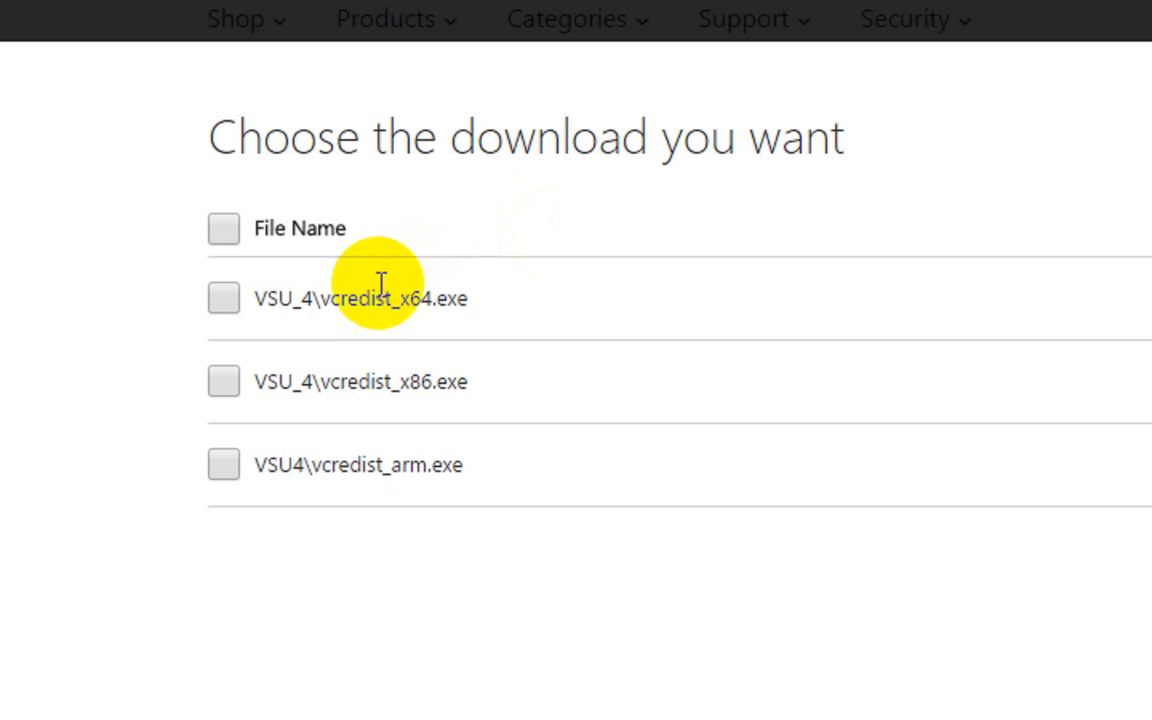
{"action": "left_click", "coordinate": [225, 383]}
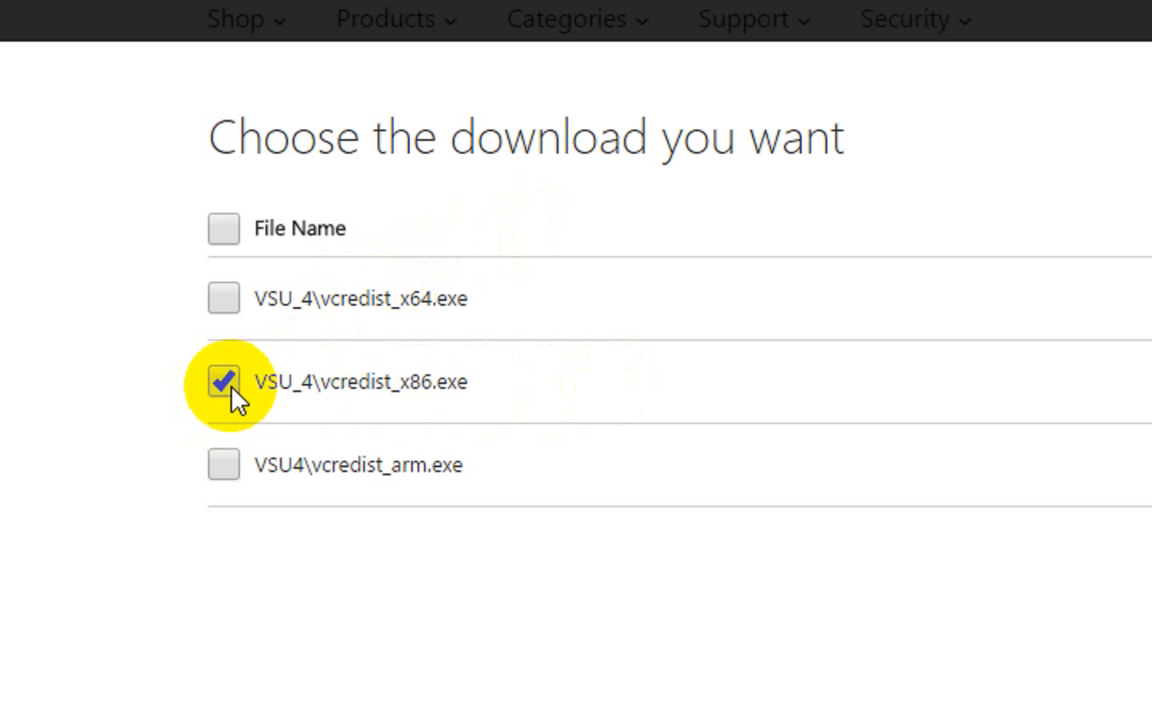
{"action": "left_click", "coordinate": [228, 390]}
{"action": "left_click", "coordinate": [220, 296]}
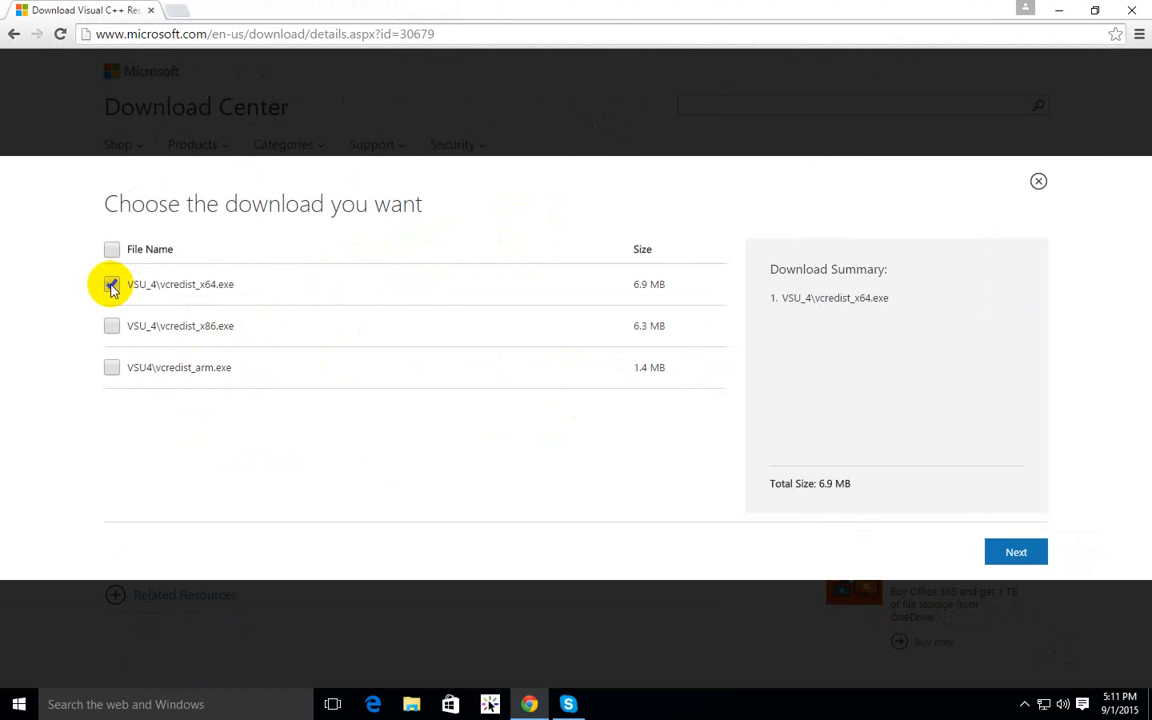
{"action": "left_click", "coordinate": [111, 285]}
{"action": "left_click", "coordinate": [111, 285]}
{"action": "left_click", "coordinate": [112, 285]}
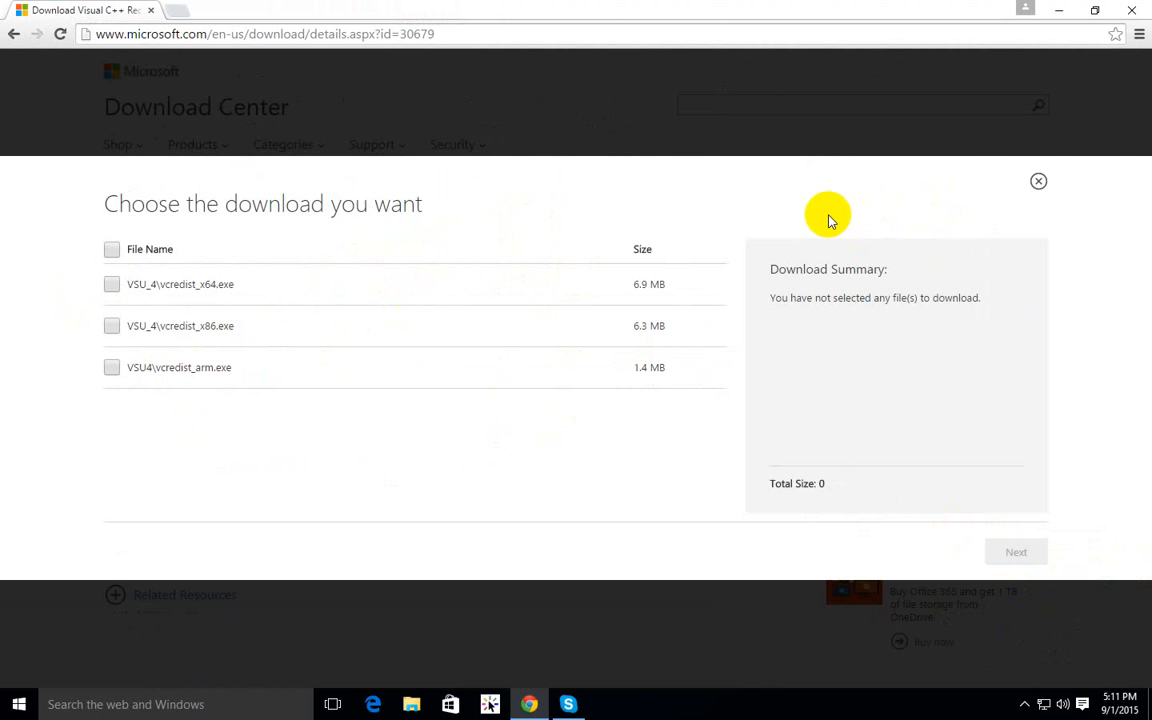
{"action": "left_click", "coordinate": [1038, 181]}
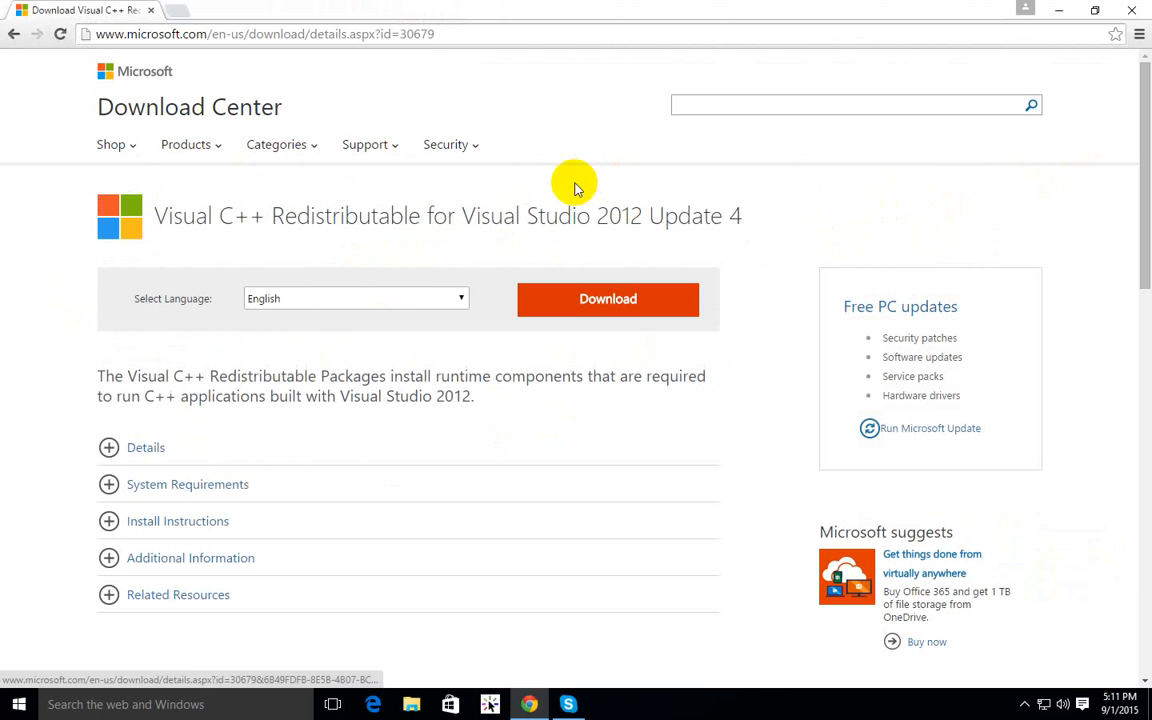
{"action": "left_click", "coordinate": [13, 35]}
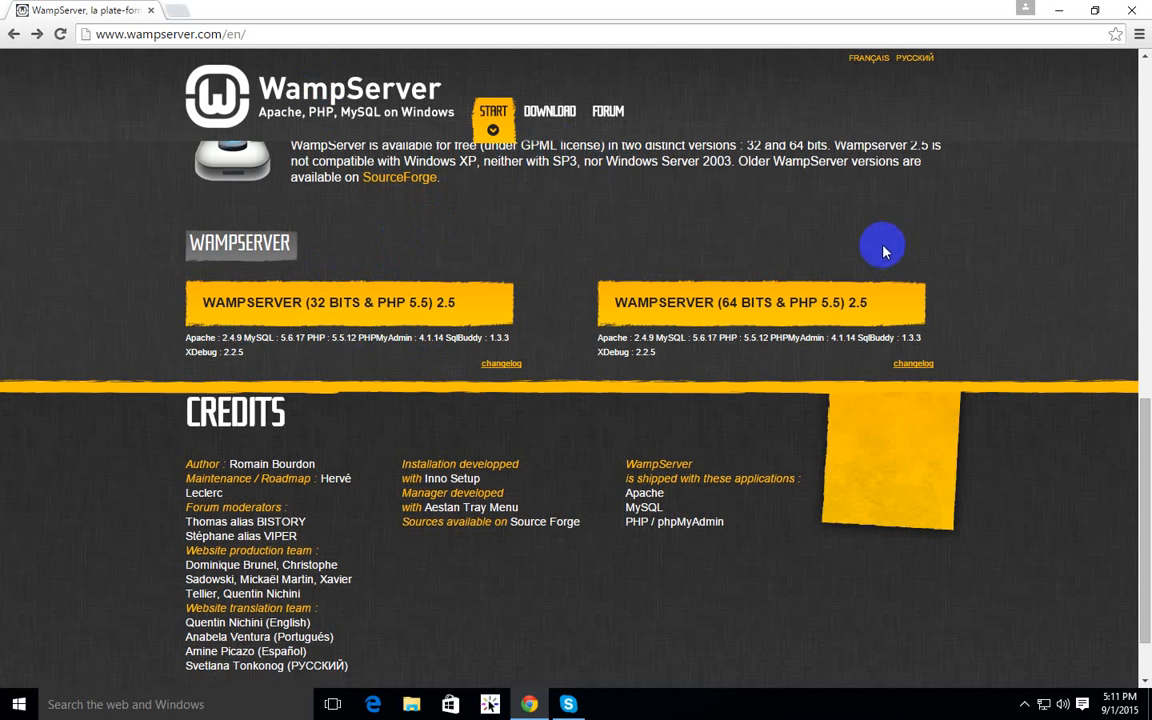
Minimize the browser and open the wamp folder on the desktop
{"action": "left_click", "coordinate": [1062, 9]}
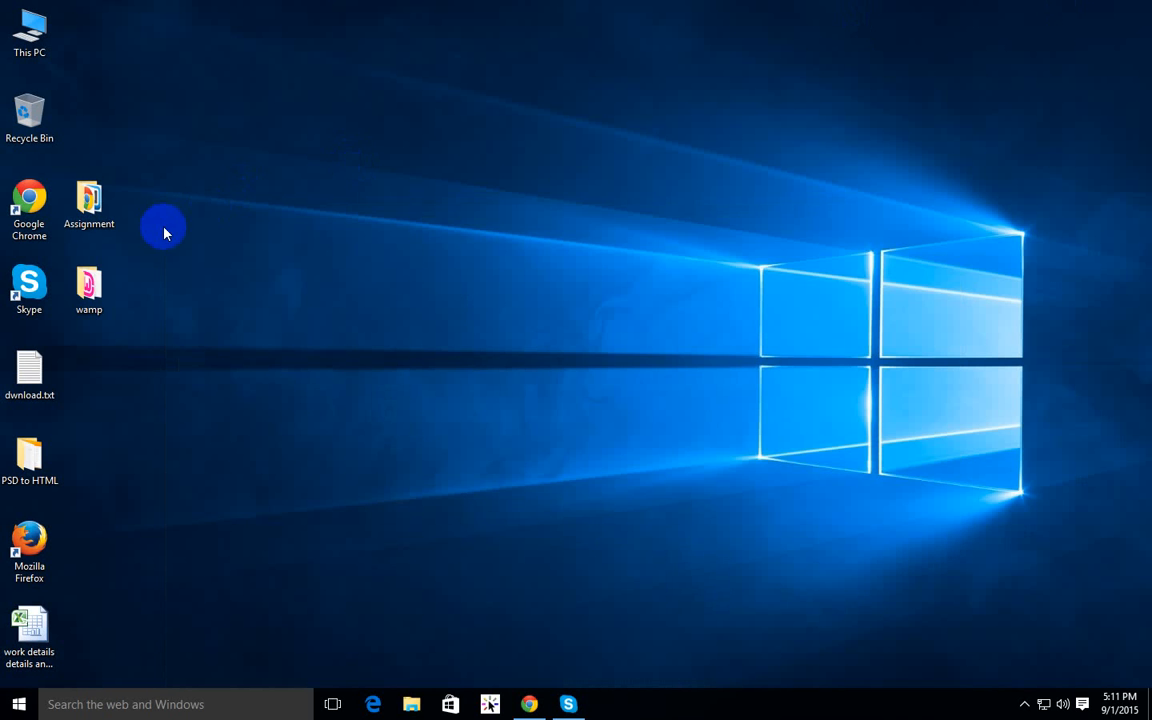
{"action": "double_click", "coordinate": [89, 287]}
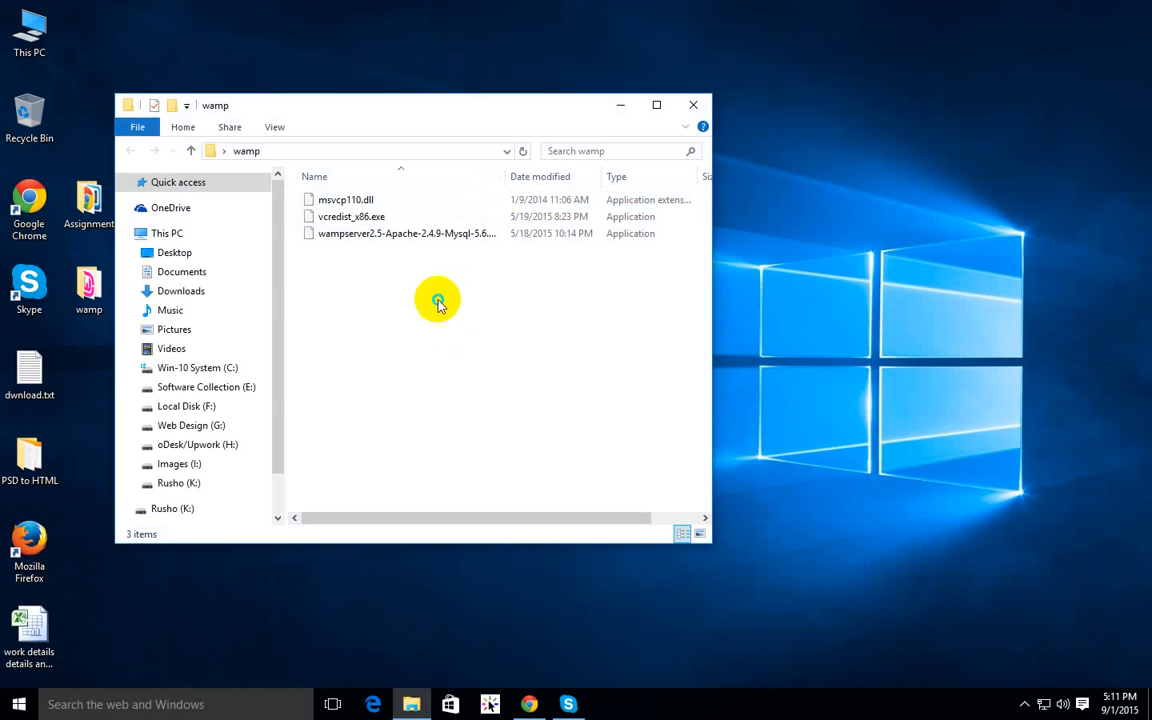
{"action": "right_click", "coordinate": [437, 300]}
{"action": "left_click", "coordinate": [488, 366]}
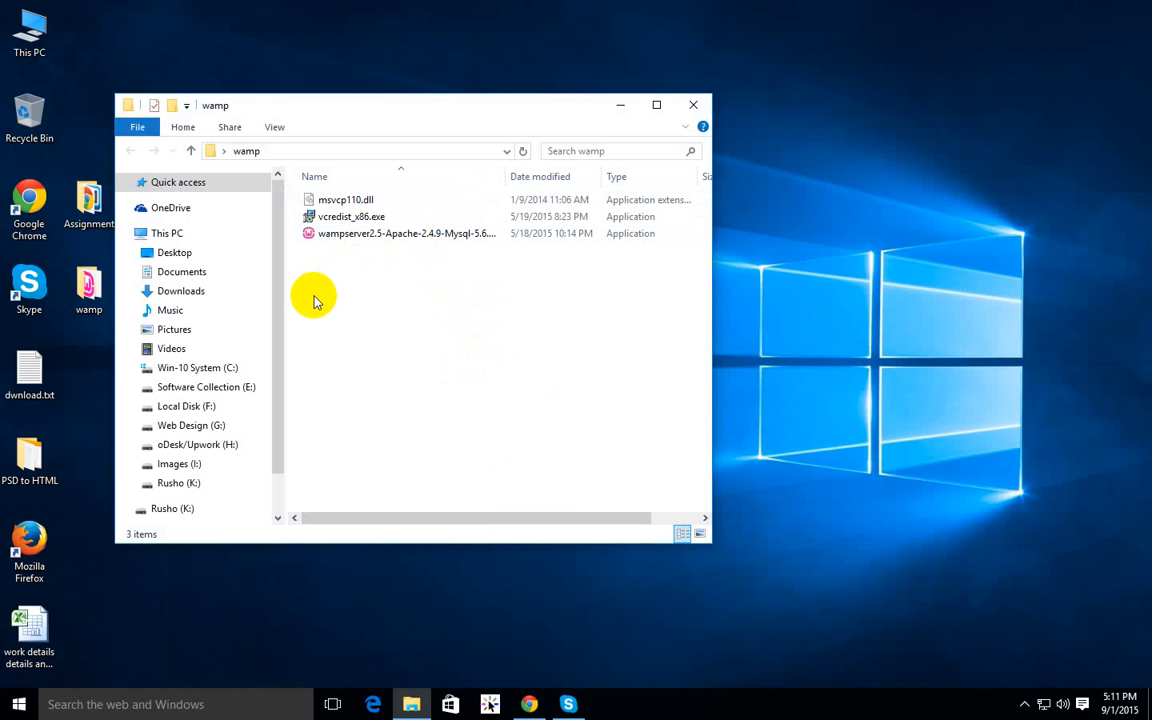
Run the wampserver2.5 installer from the wamp folder and accept its license agreement
{"action": "double_click", "coordinate": [416, 236]}
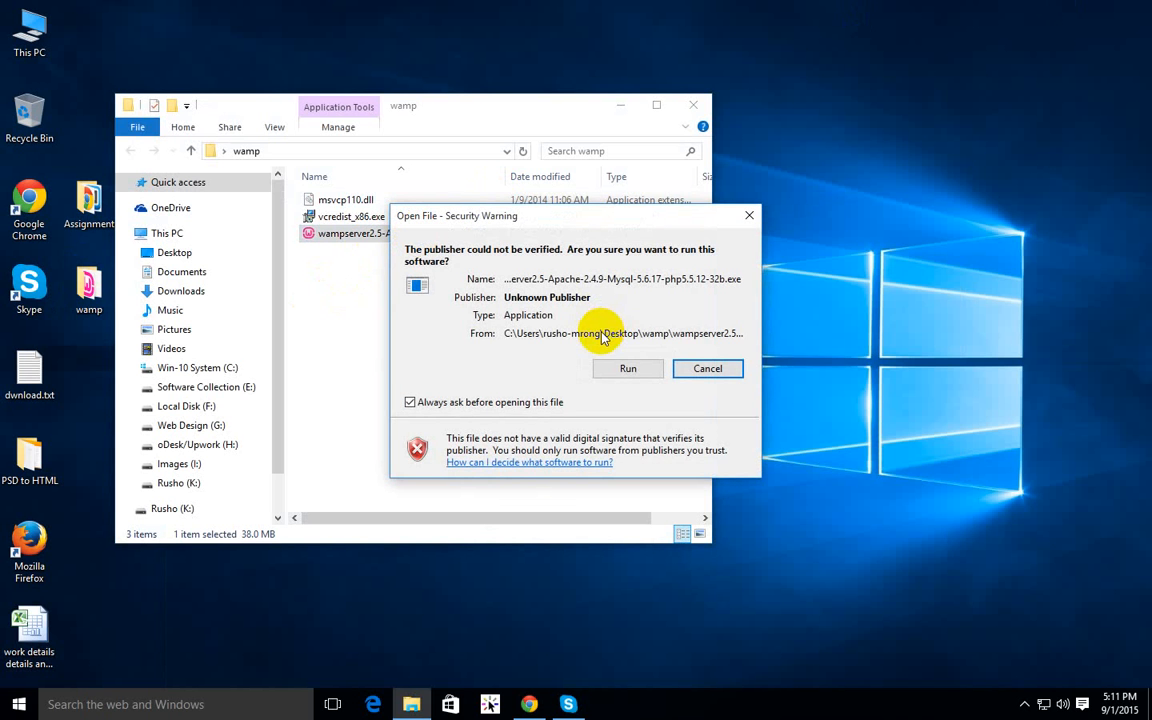
{"action": "left_click", "coordinate": [643, 371]}
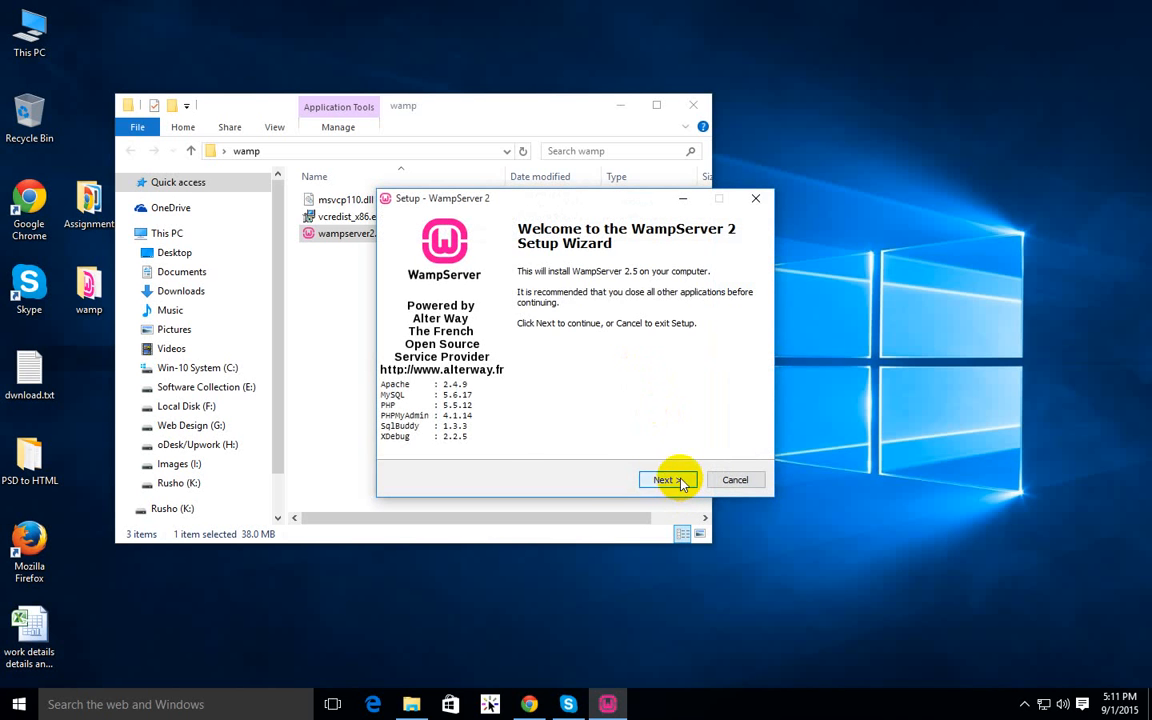
{"action": "left_click", "coordinate": [679, 481]}
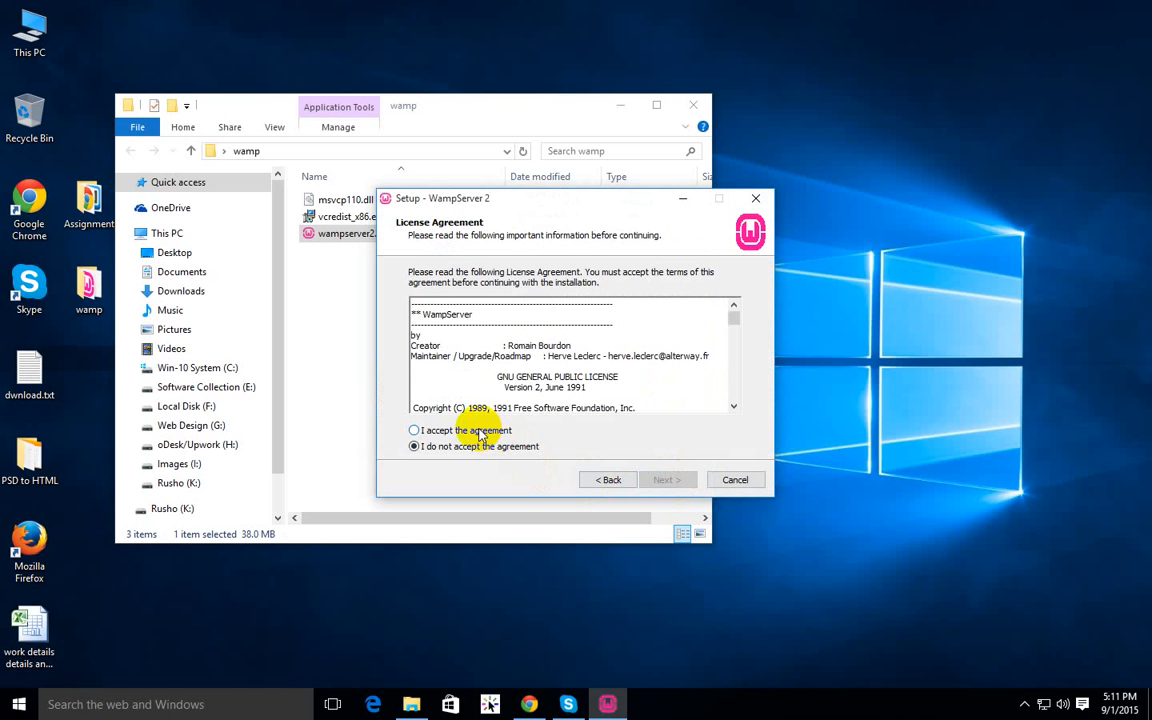
{"action": "left_click", "coordinate": [477, 432]}
{"action": "left_click", "coordinate": [679, 480]}
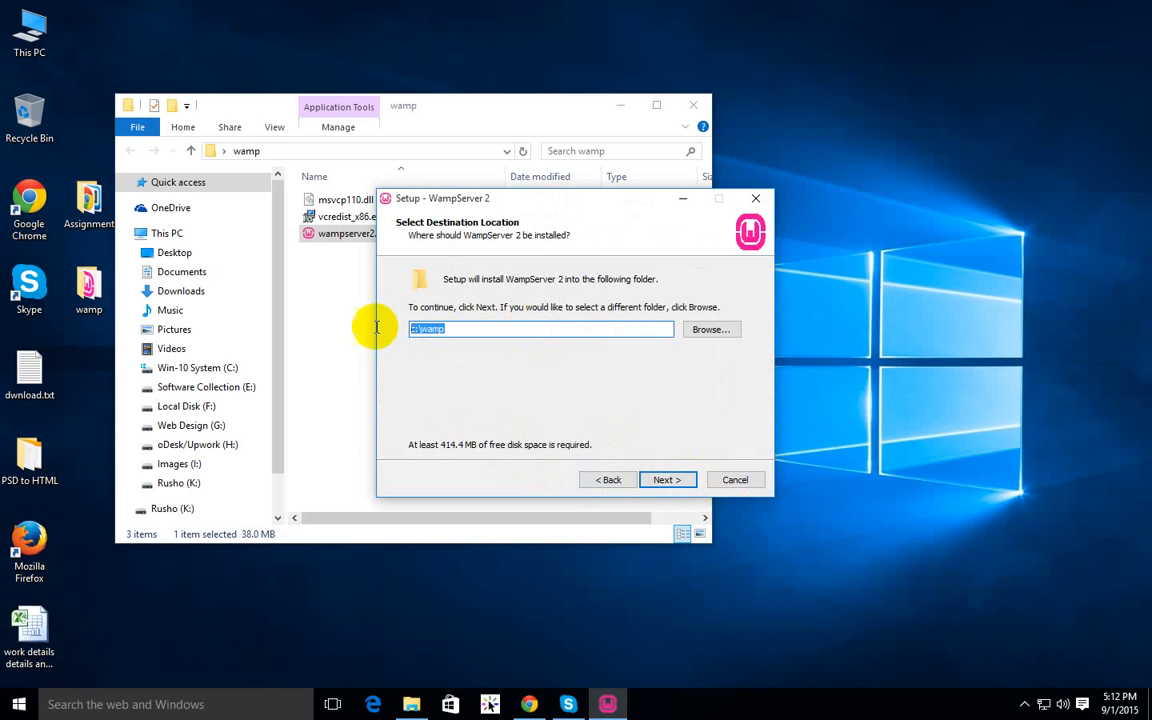
Keep c:\wamp as the destination, leave the additional icons unselected and start the WampServer 2 installation
{"action": "left_click", "coordinate": [677, 481]}
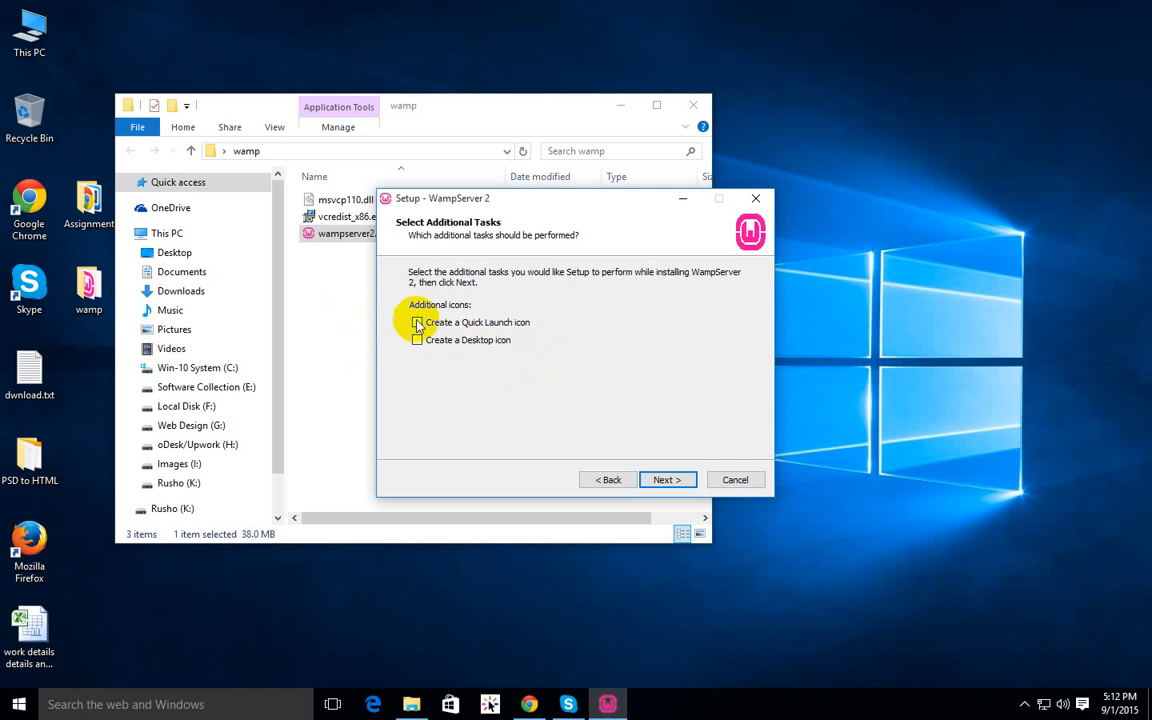
{"action": "left_click", "coordinate": [685, 482]}
{"action": "left_click", "coordinate": [668, 480]}
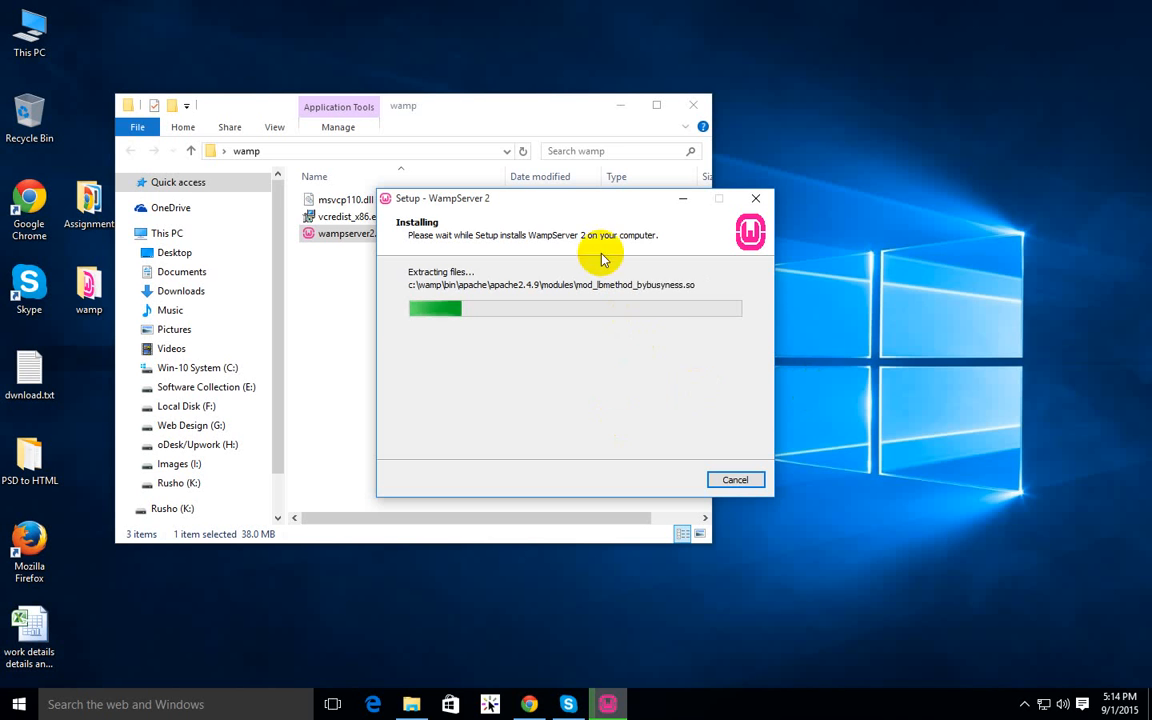
Move the setup window clear of the wamp folder's file list and make the folder window taller
{"action": "left_click_drag", "start_coordinate": [446, 206], "coordinate": [731, 252]}
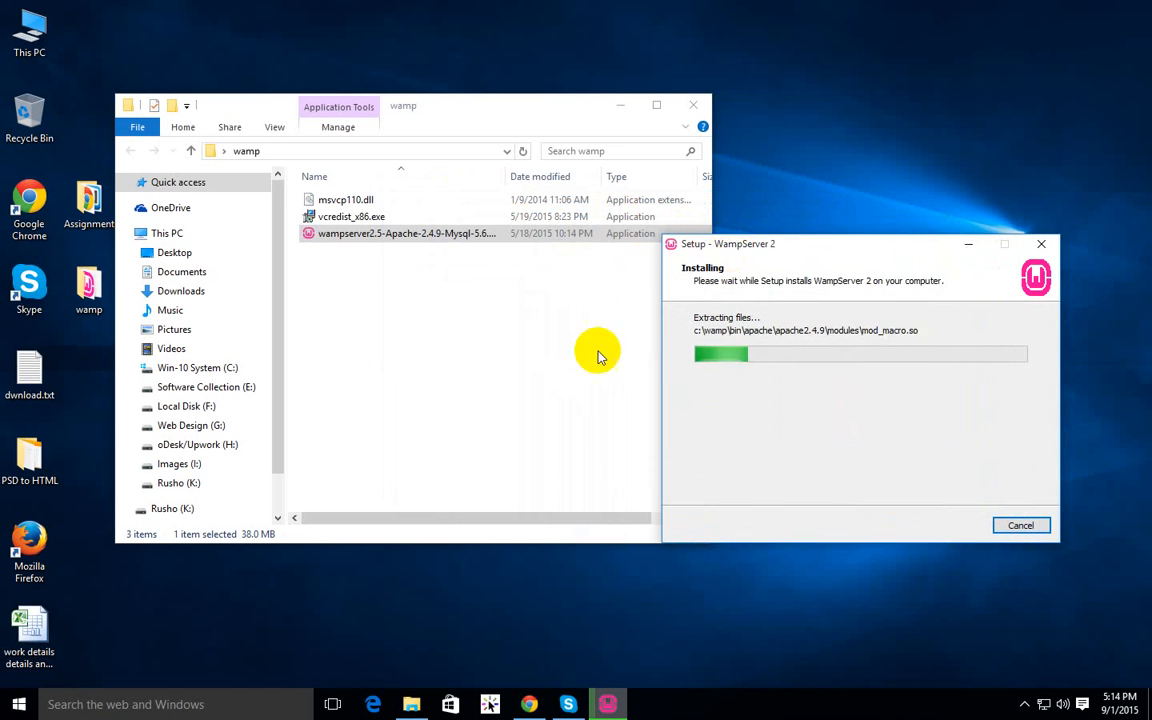
{"action": "left_click", "coordinate": [599, 352]}
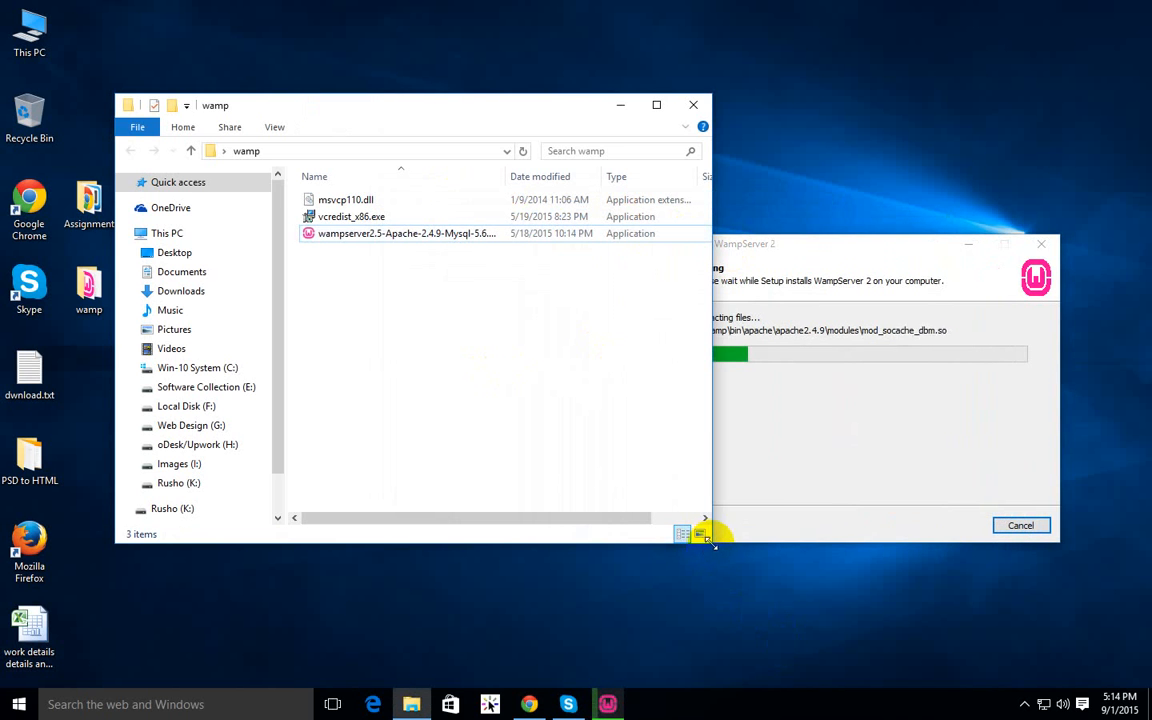
{"action": "left_click_drag", "start_coordinate": [707, 548], "coordinate": [702, 605]}
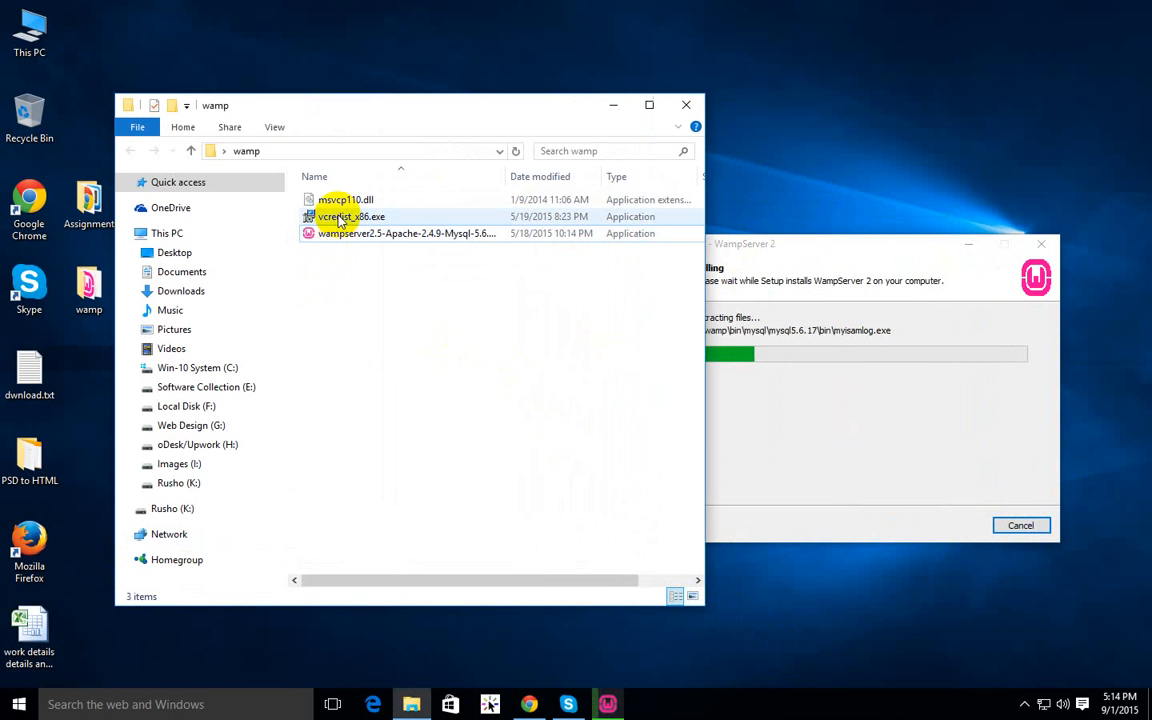
Check the file details of vcredist_x86.exe and msvcp110.dll in the wamp folder and move the folder window higher
{"action": "mouse_move", "coordinate": [340, 221]}
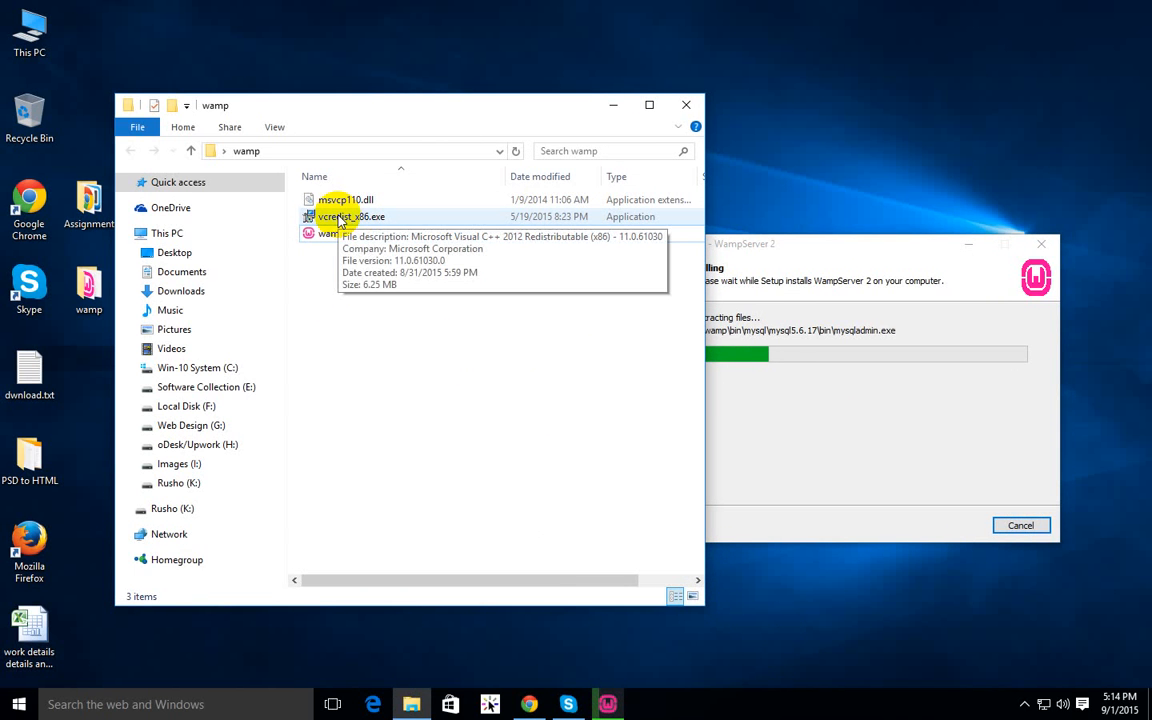
{"action": "left_click", "coordinate": [340, 221]}
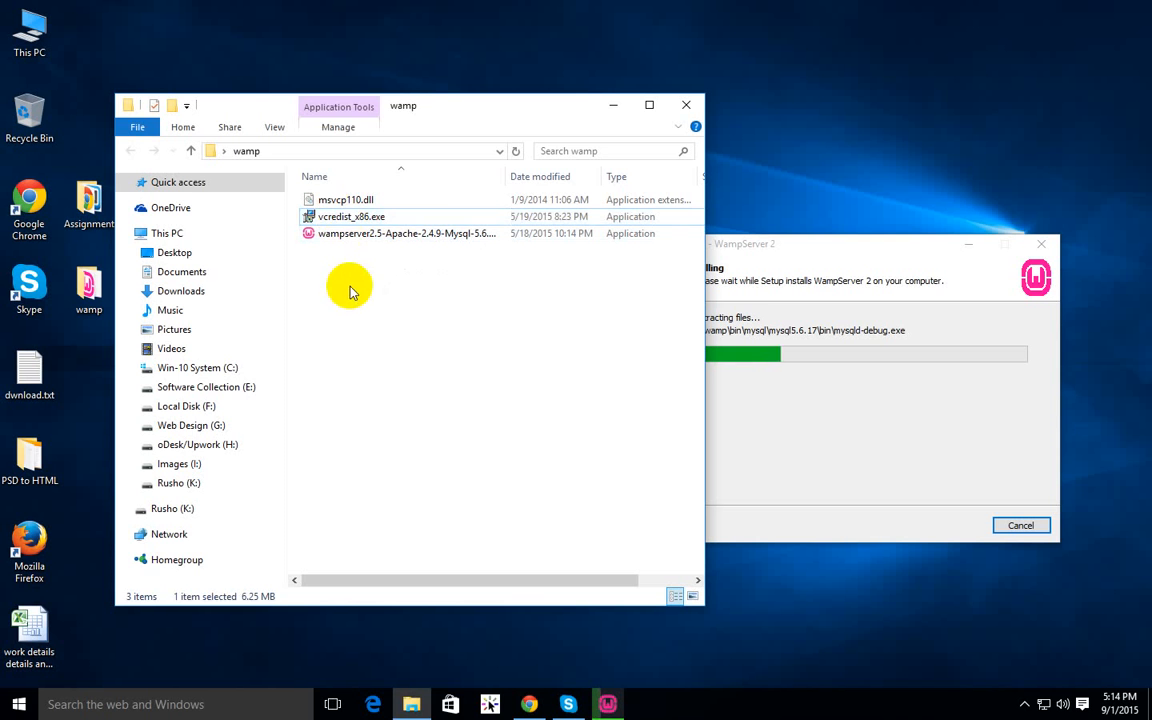
{"action": "left_click", "coordinate": [355, 251]}
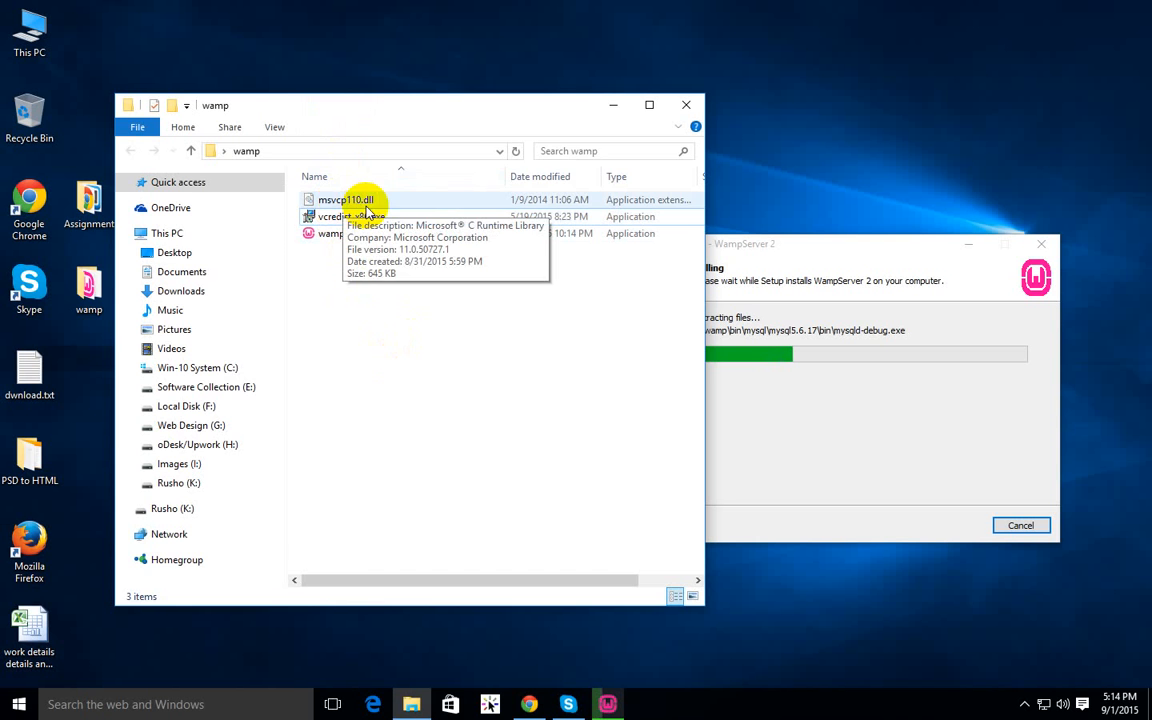
{"action": "left_click_drag", "start_coordinate": [530, 102], "coordinate": [522, 57]}
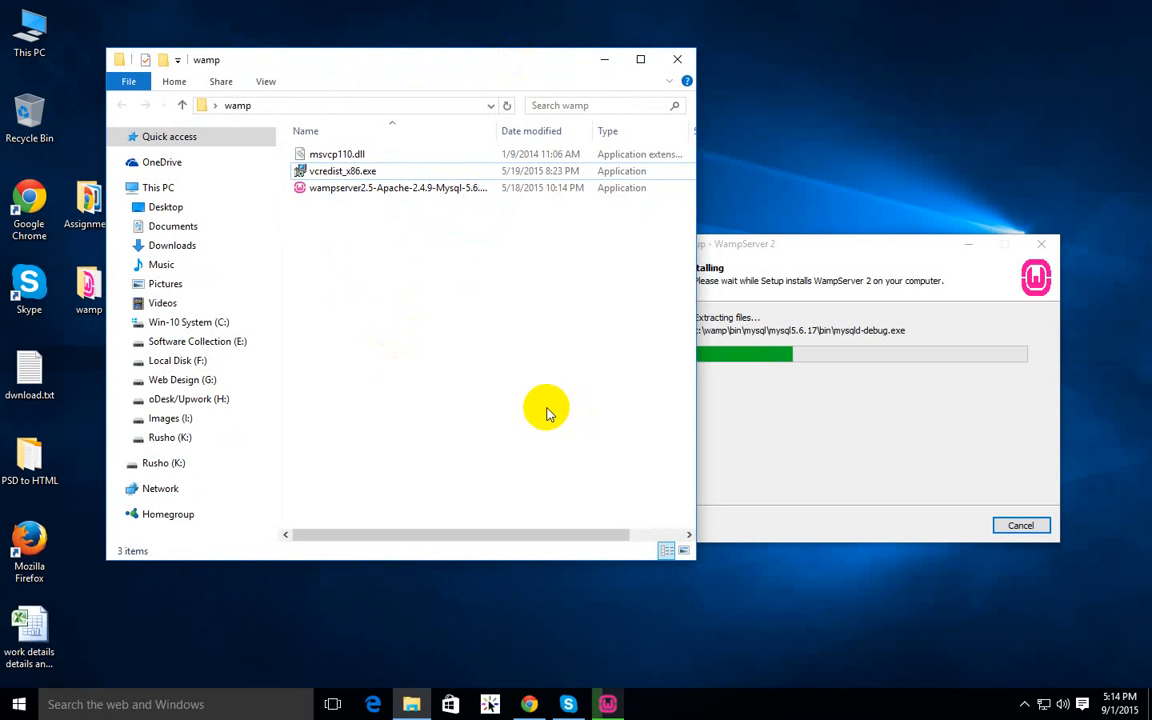
Bring the WampServer 2 setup window in front of the folder and accept Firefox as WampServer2's default browser
{"action": "left_click", "coordinate": [779, 263]}
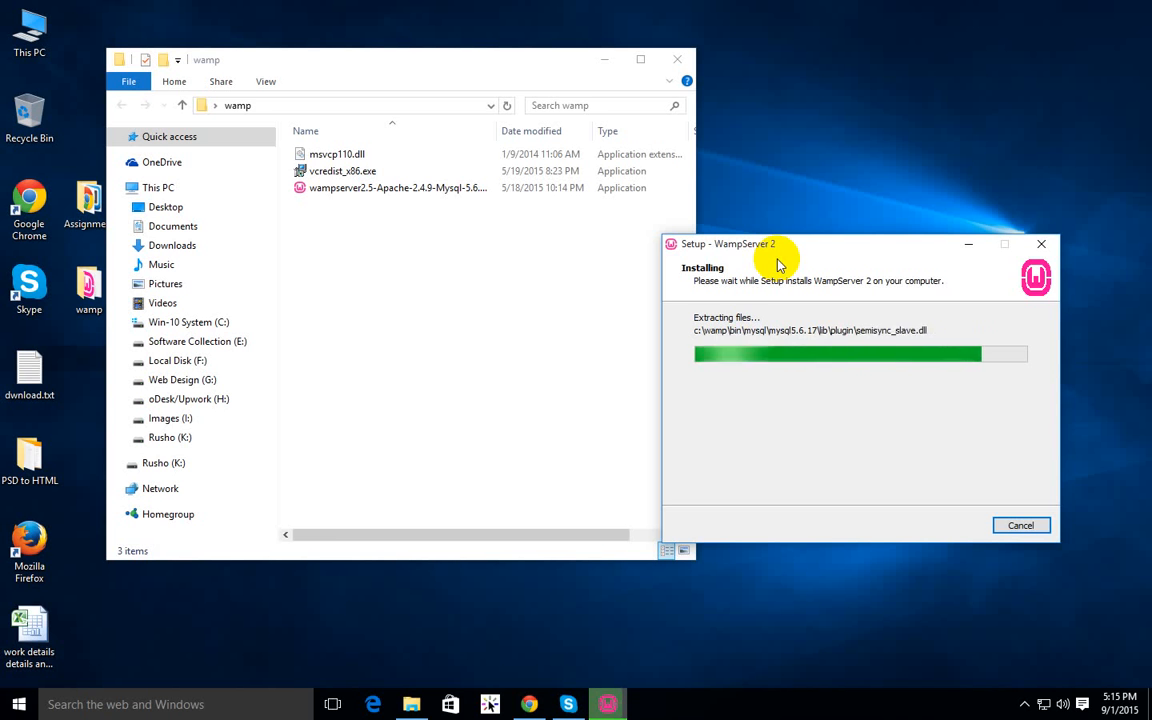
{"action": "left_click_drag", "start_coordinate": [784, 257], "coordinate": [567, 244]}
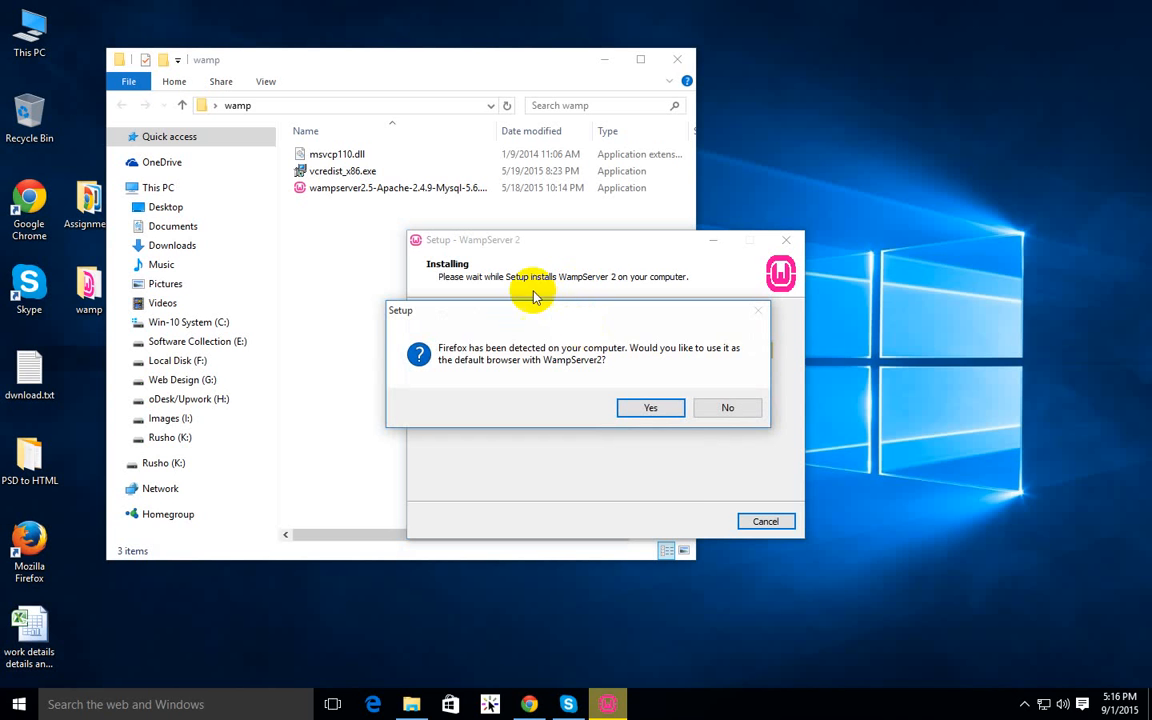
{"action": "left_click_drag", "start_coordinate": [538, 318], "coordinate": [560, 389]}
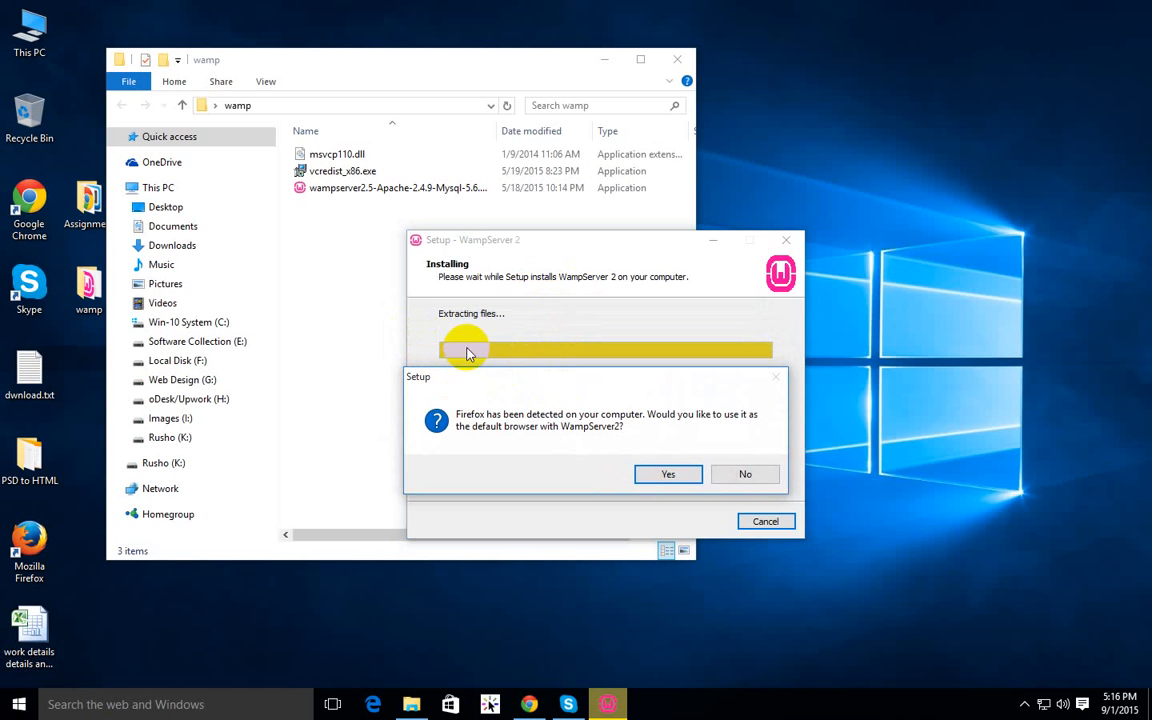
{"action": "left_click_drag", "start_coordinate": [478, 380], "coordinate": [484, 327]}
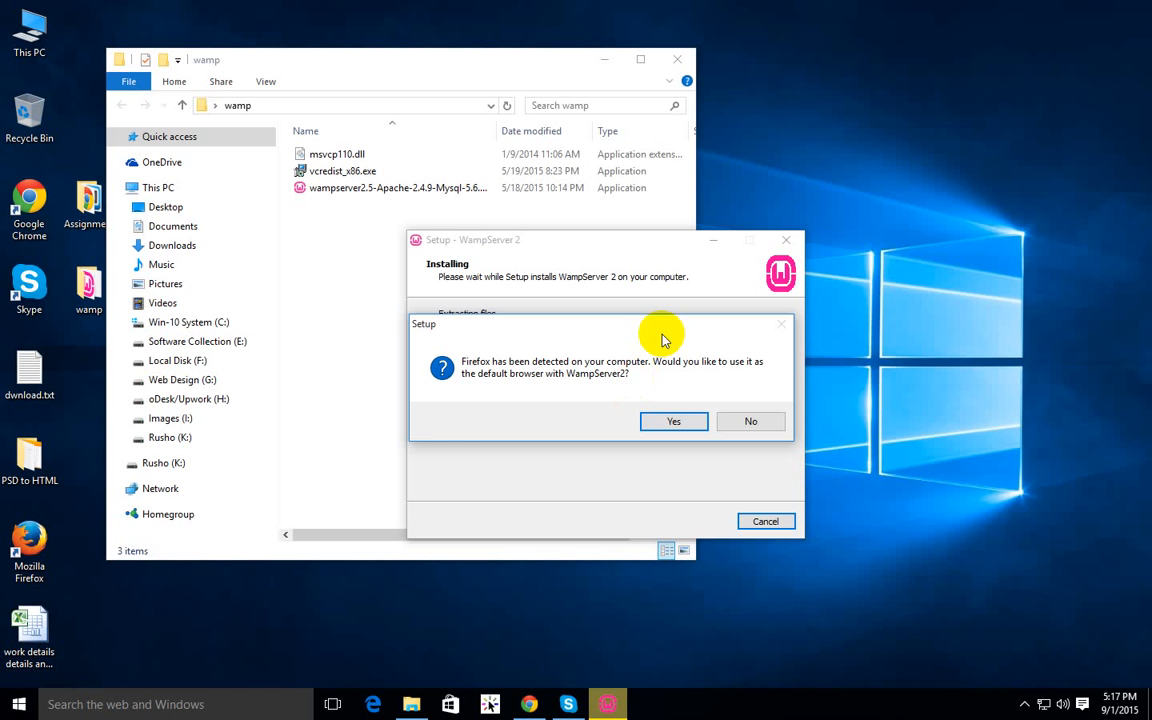
{"action": "left_click", "coordinate": [676, 422]}
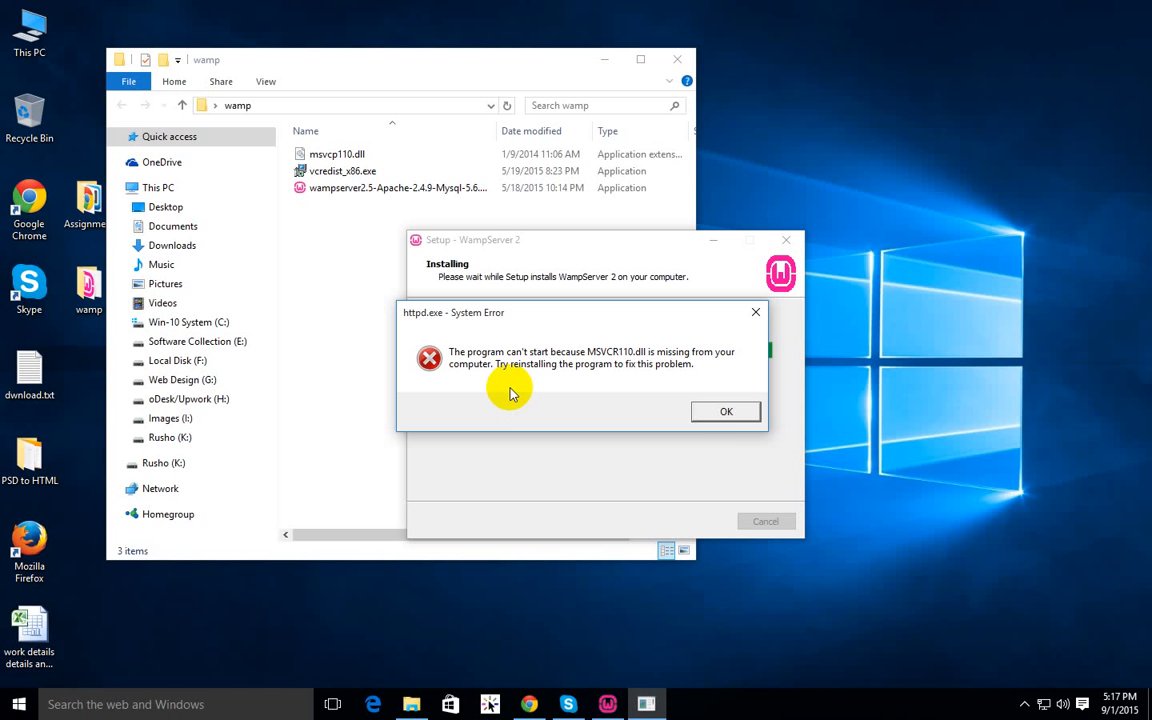
Dismiss the httpd.exe system error, then select msvcp110.dll in the wamp folder and reposition the folder window
{"action": "left_click", "coordinate": [749, 415]}
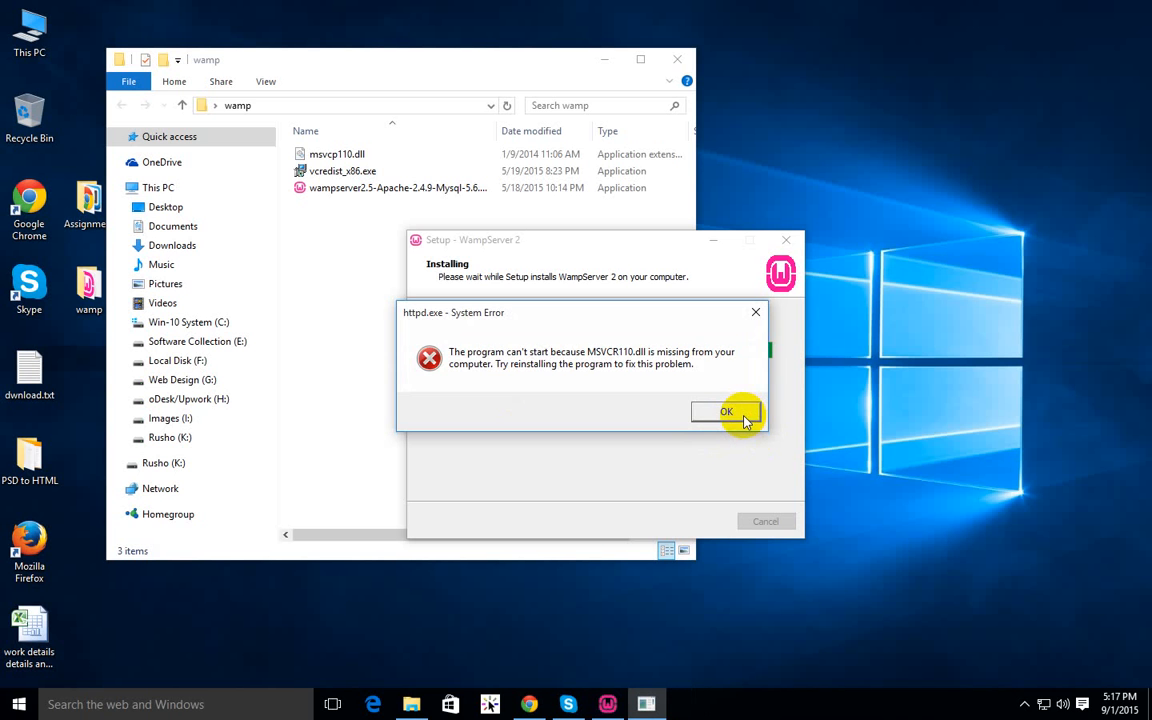
{"action": "left_click", "coordinate": [745, 415]}
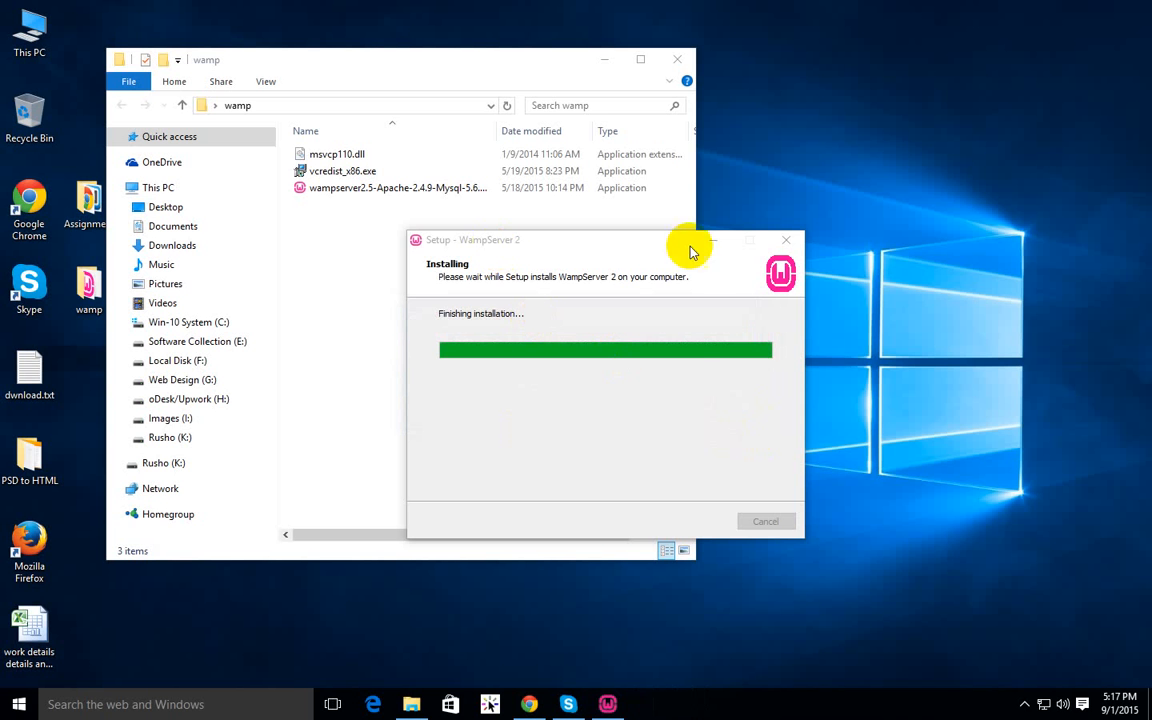
{"action": "left_click", "coordinate": [318, 154]}
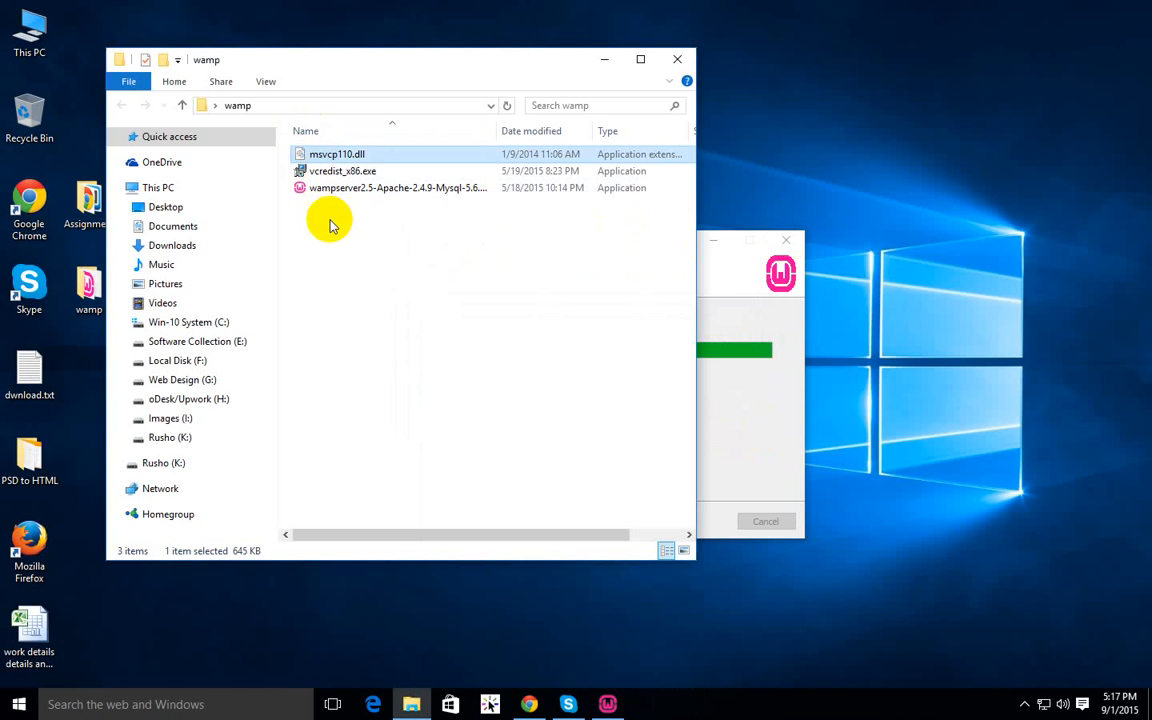
{"action": "left_click_drag", "start_coordinate": [465, 62], "coordinate": [459, 90]}
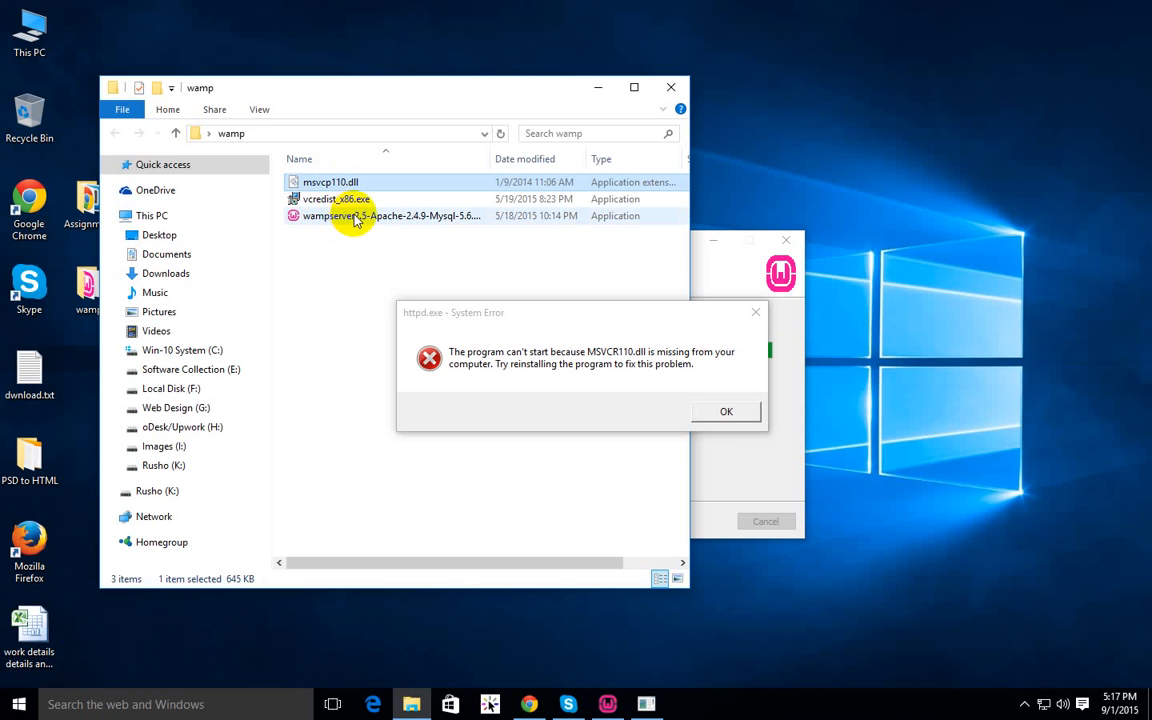
Open the Win-10 System (C:) drive from This PC and move the httpd.exe error dialog clear of the folder window
{"action": "double_click", "coordinate": [30, 30]}
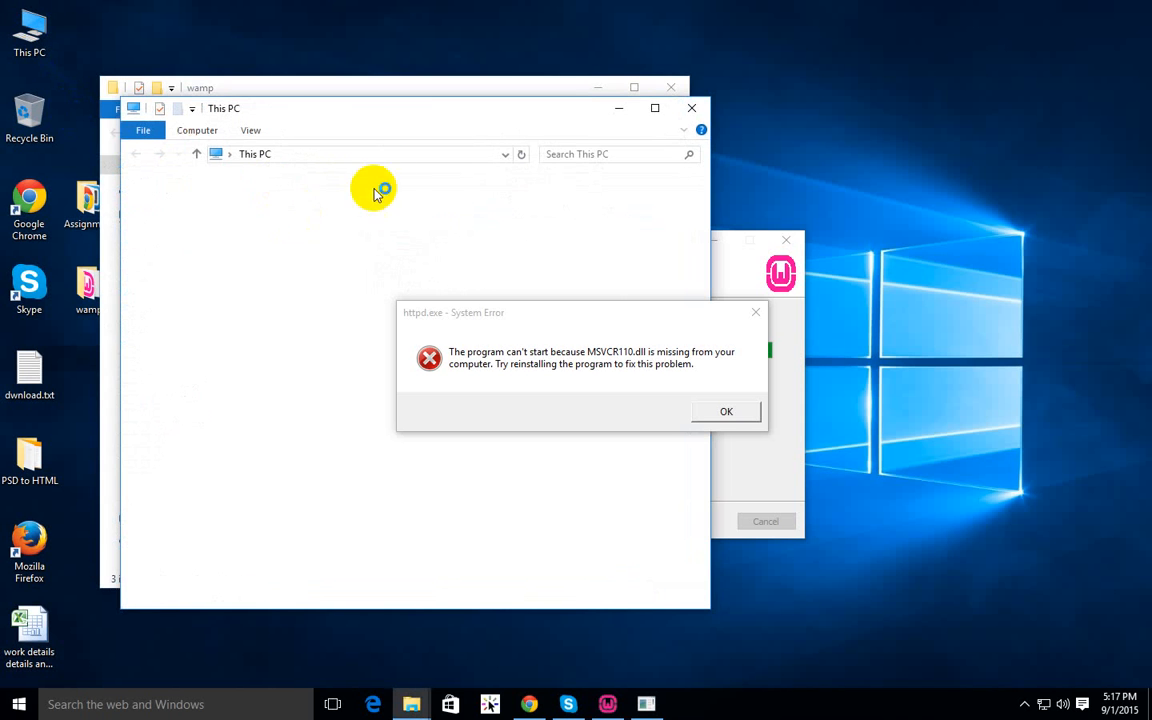
{"action": "left_click_drag", "start_coordinate": [410, 122], "coordinate": [345, 103]}
{"action": "scroll", "coordinate": [400, 300], "scroll_direction": "down", "scroll_amount": 5}
{"action": "left_click_drag", "start_coordinate": [434, 320], "coordinate": [753, 352]}
{"action": "left_click", "coordinate": [363, 244]}
{"action": "scroll", "coordinate": [380, 249], "scroll_direction": "up", "scroll_amount": 2}
{"action": "double_click", "coordinate": [368, 231]}
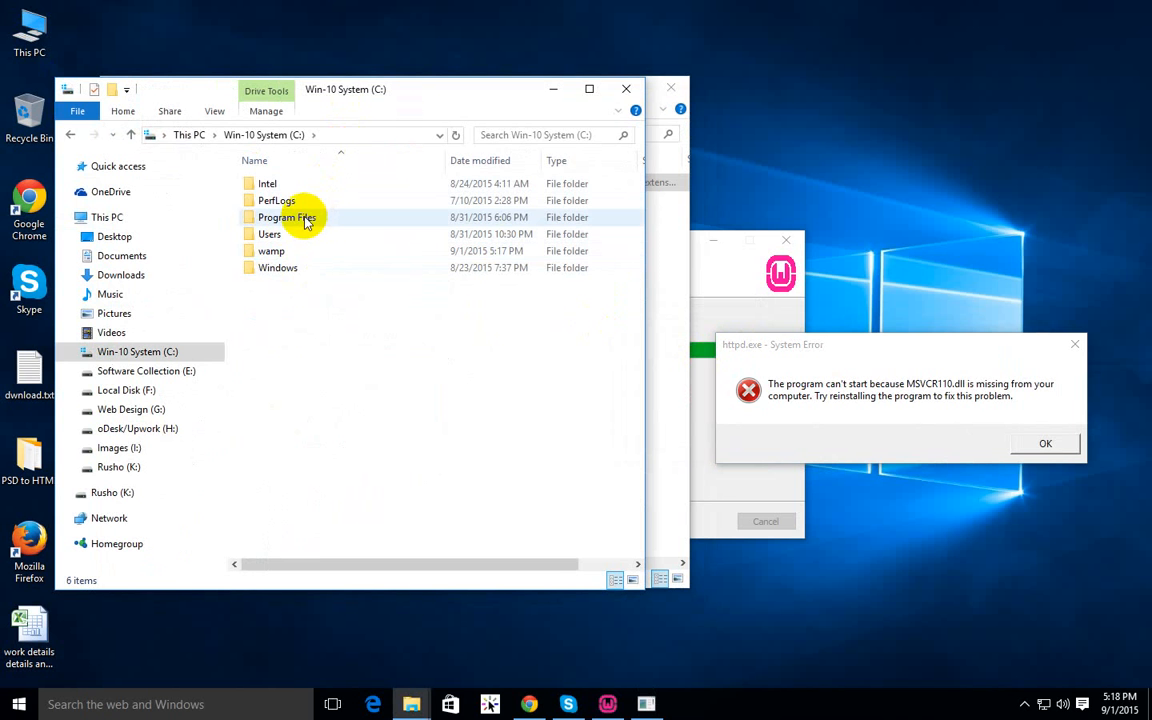
{"action": "double_click", "coordinate": [306, 219]}
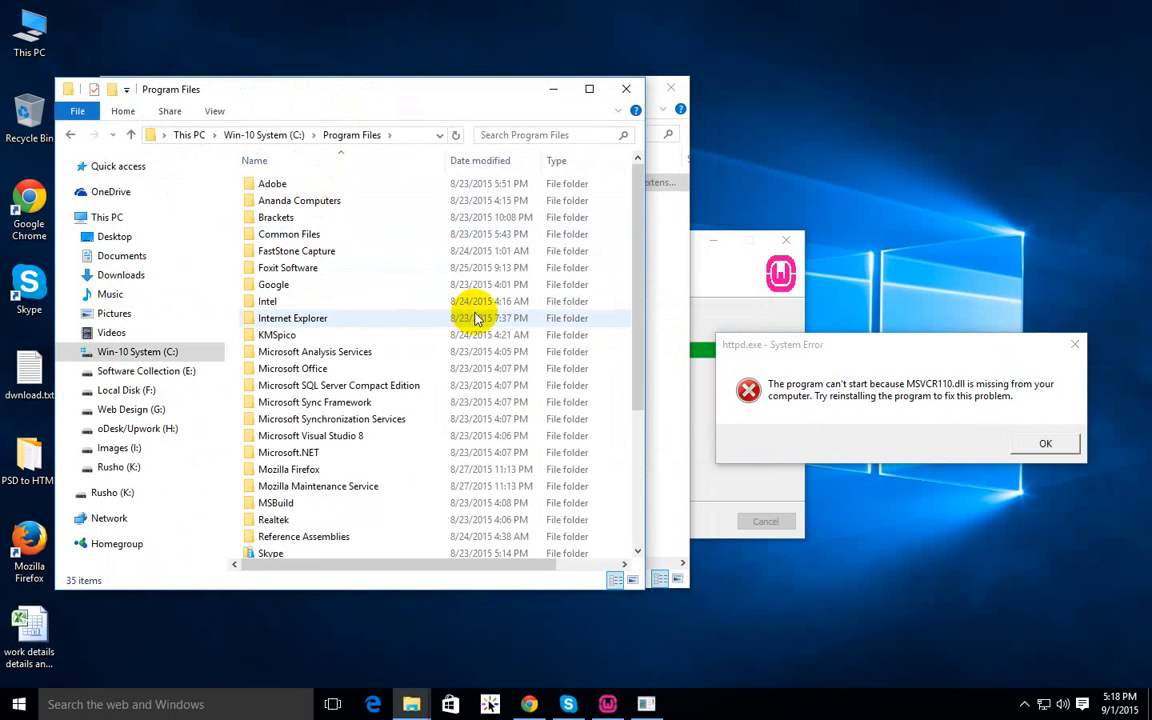
{"action": "scroll", "coordinate": [477, 318], "scroll_direction": "down", "scroll_amount": 4}
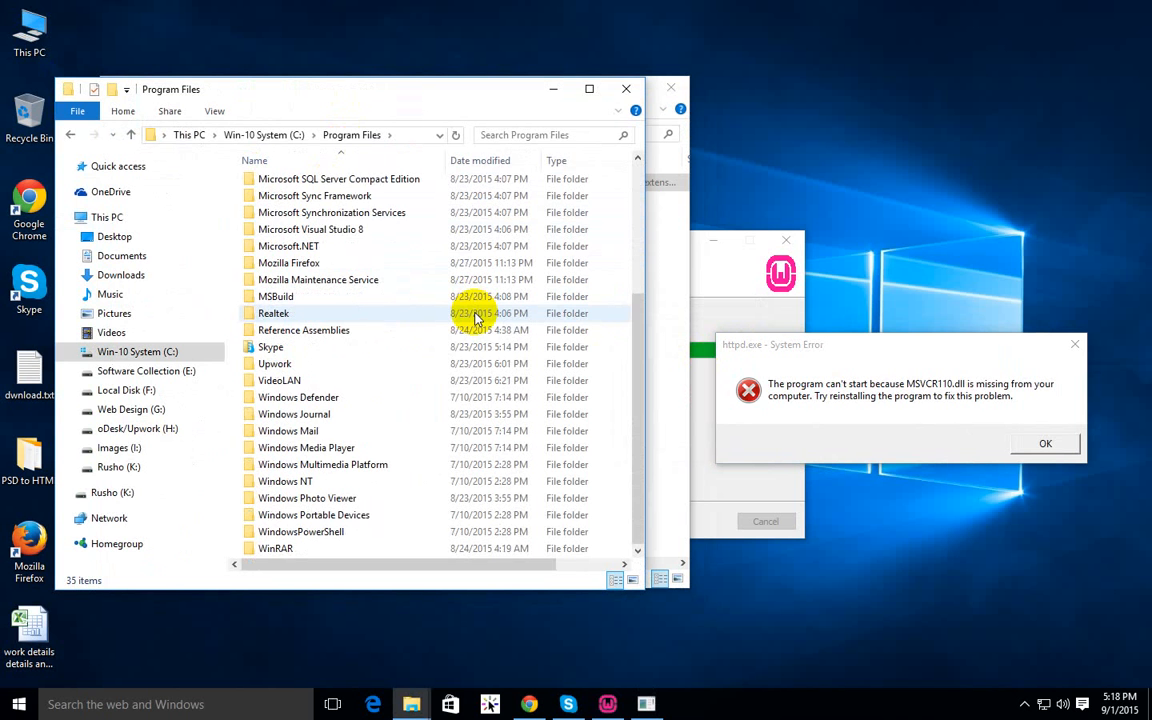
{"action": "scroll", "coordinate": [445, 330], "scroll_direction": "up", "scroll_amount": 4}
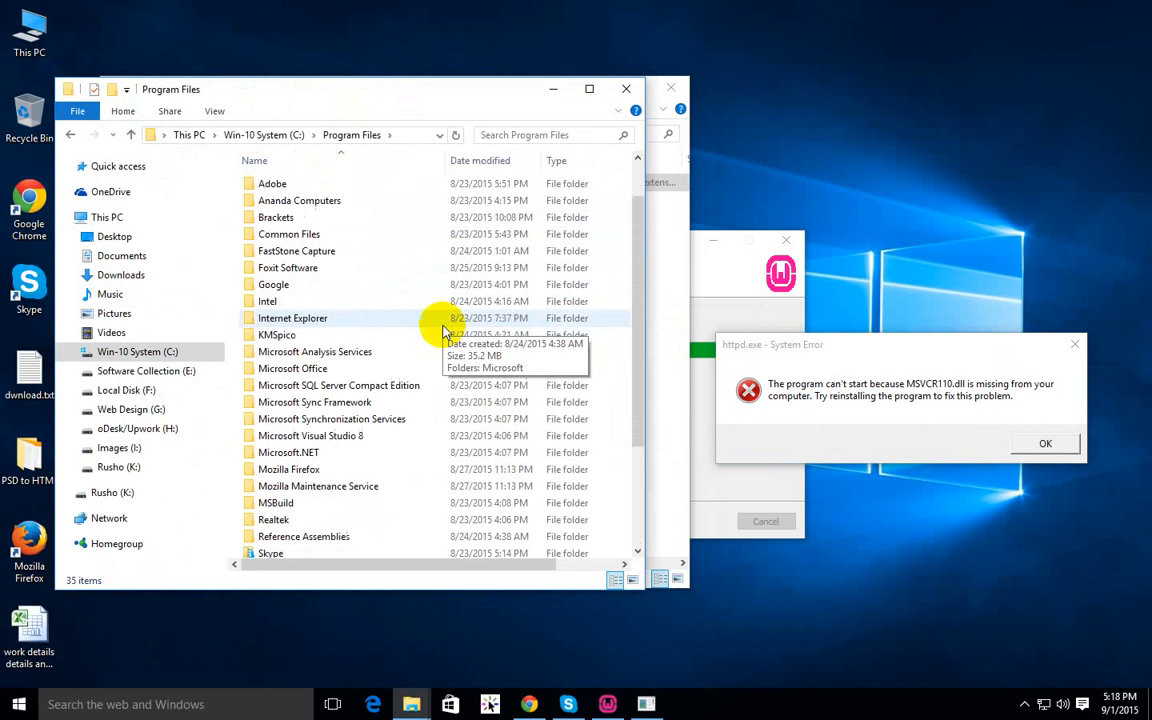
{"action": "scroll", "coordinate": [444, 331], "scroll_direction": "down", "scroll_amount": 2}
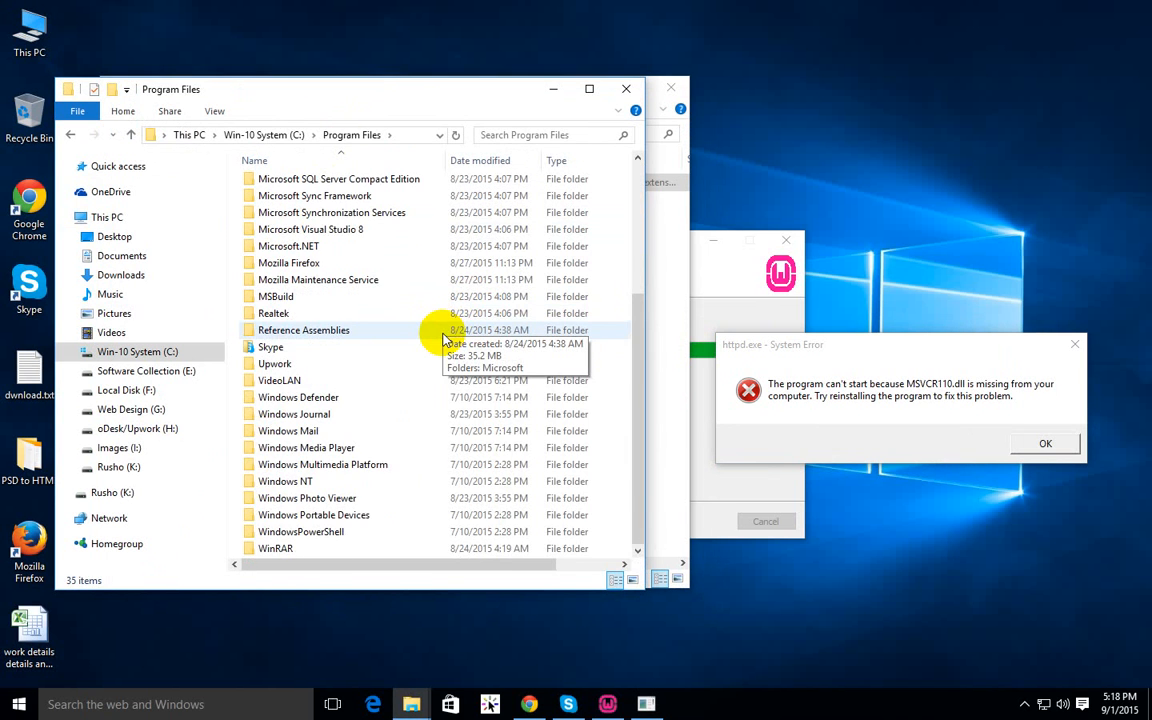
{"action": "key", "text": "BackSpace"}
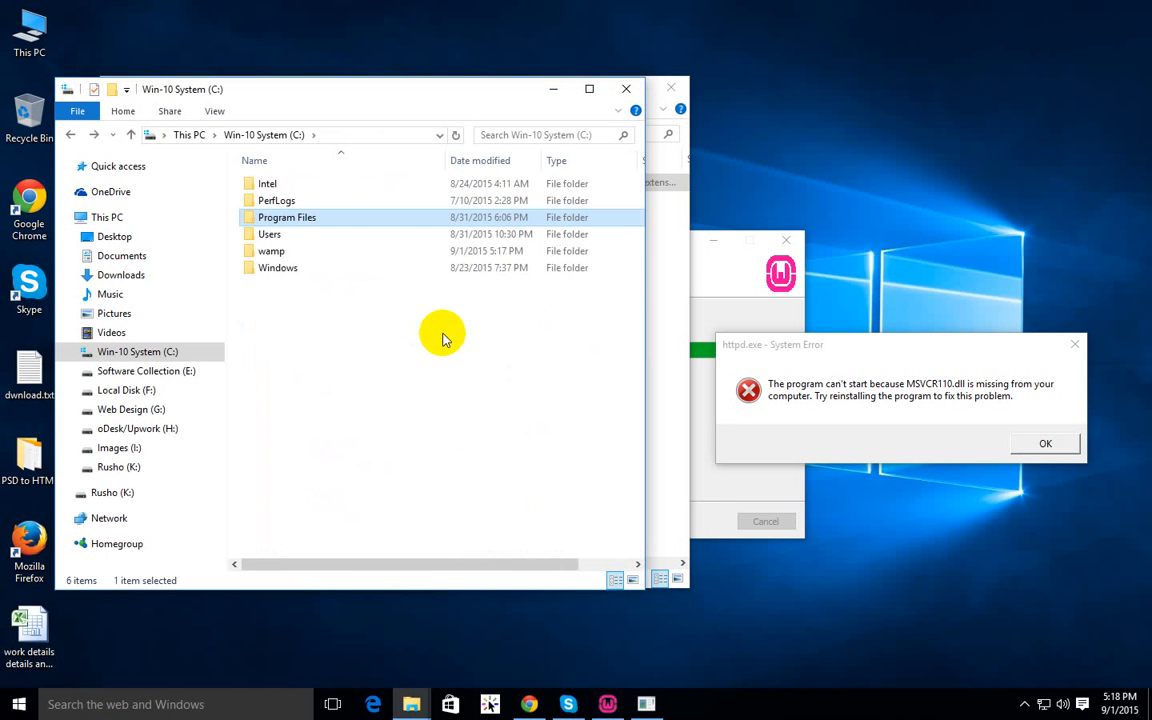
Open the System32 folder inside the Windows folder on the C: drive and look through its contents
{"action": "double_click", "coordinate": [309, 265]}
{"action": "scroll", "coordinate": [404, 262], "scroll_direction": "down", "scroll_amount": 5}
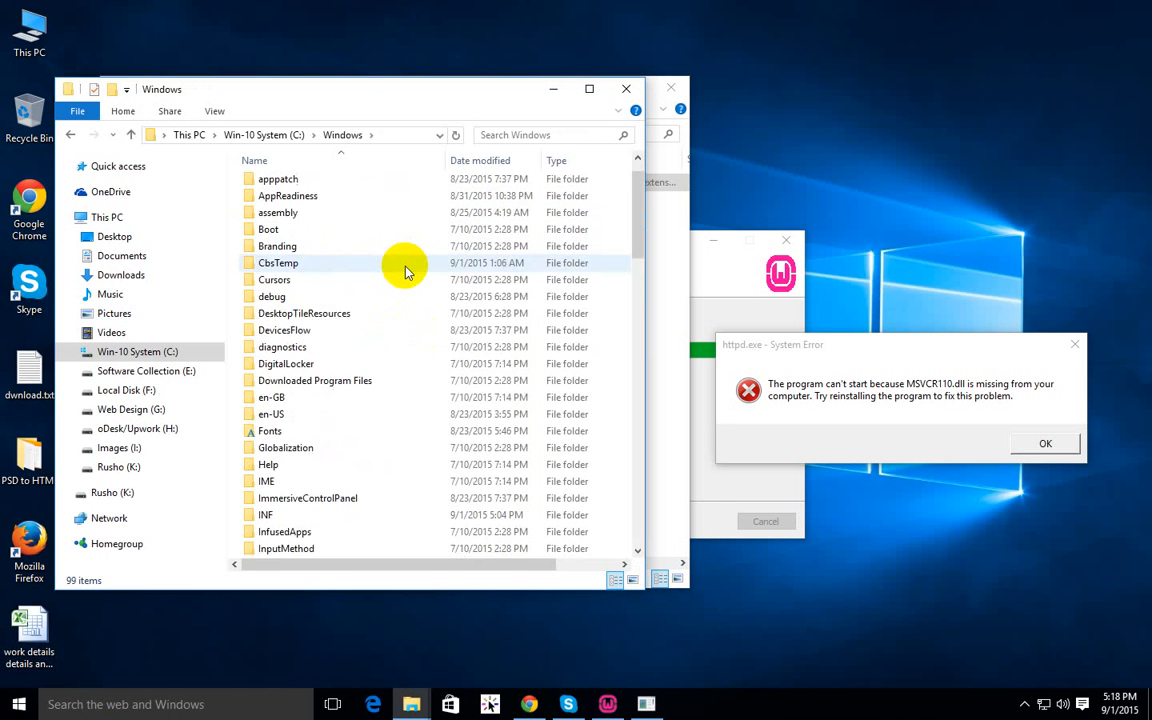
{"action": "scroll", "coordinate": [404, 270], "scroll_direction": "down", "scroll_amount": 7}
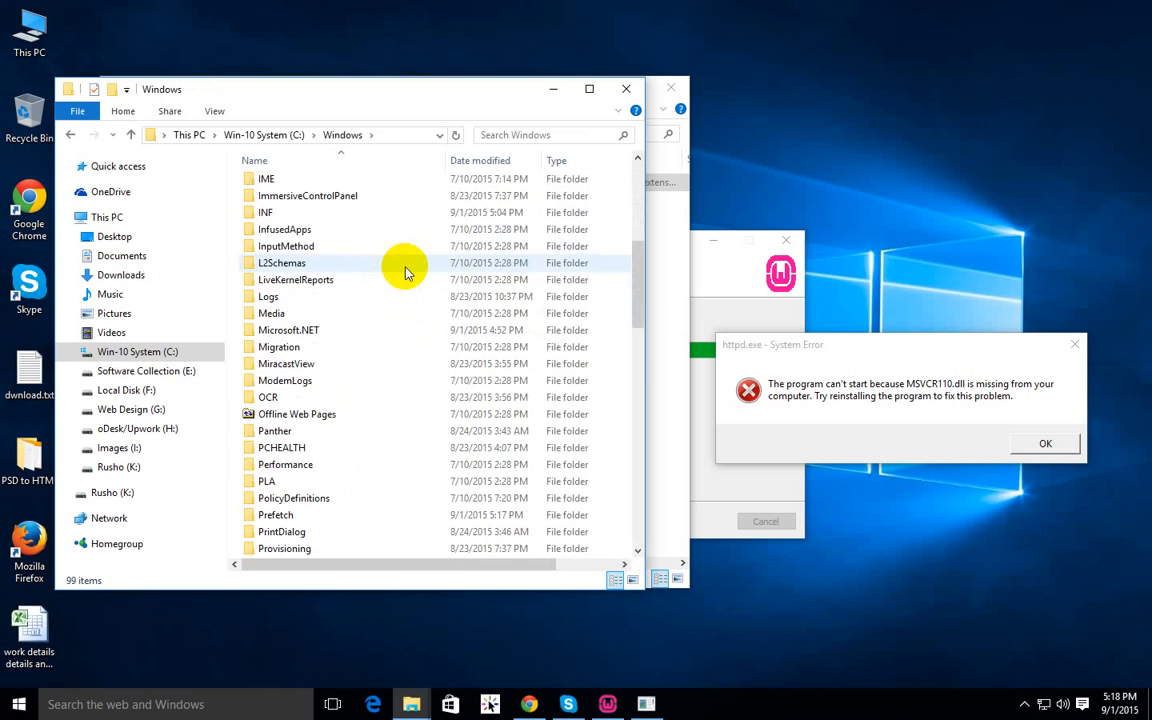
{"action": "scroll", "coordinate": [404, 270], "scroll_direction": "down", "scroll_amount": 4}
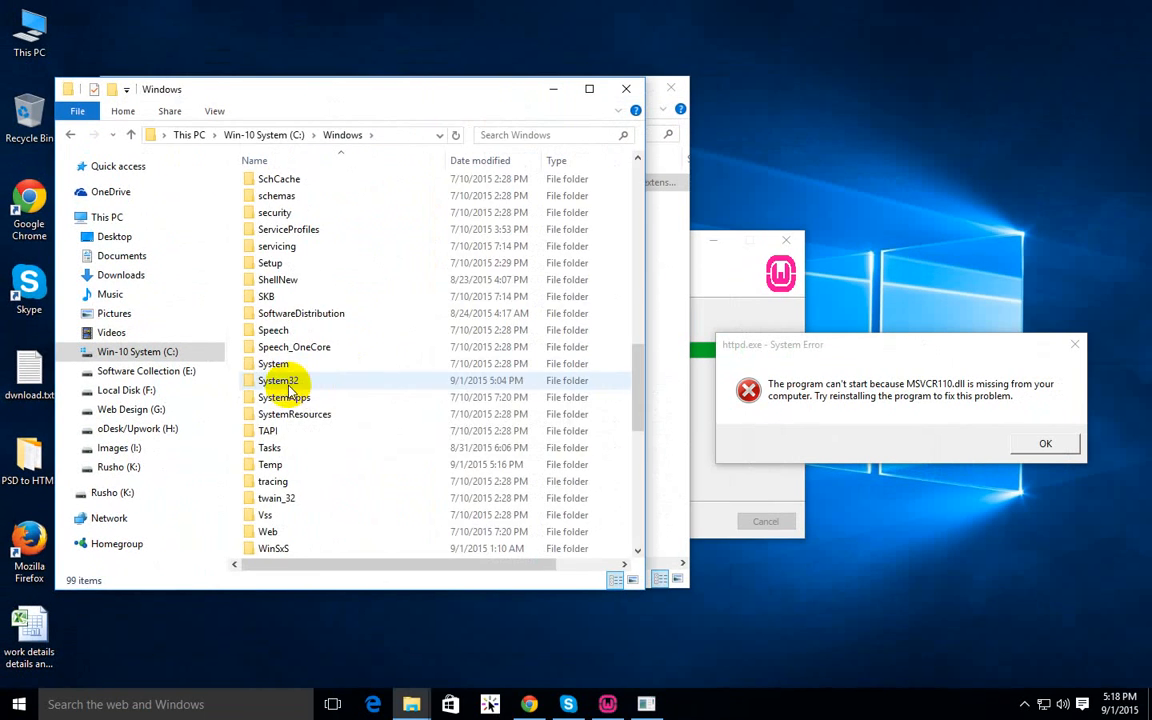
{"action": "left_click", "coordinate": [552, 367]}
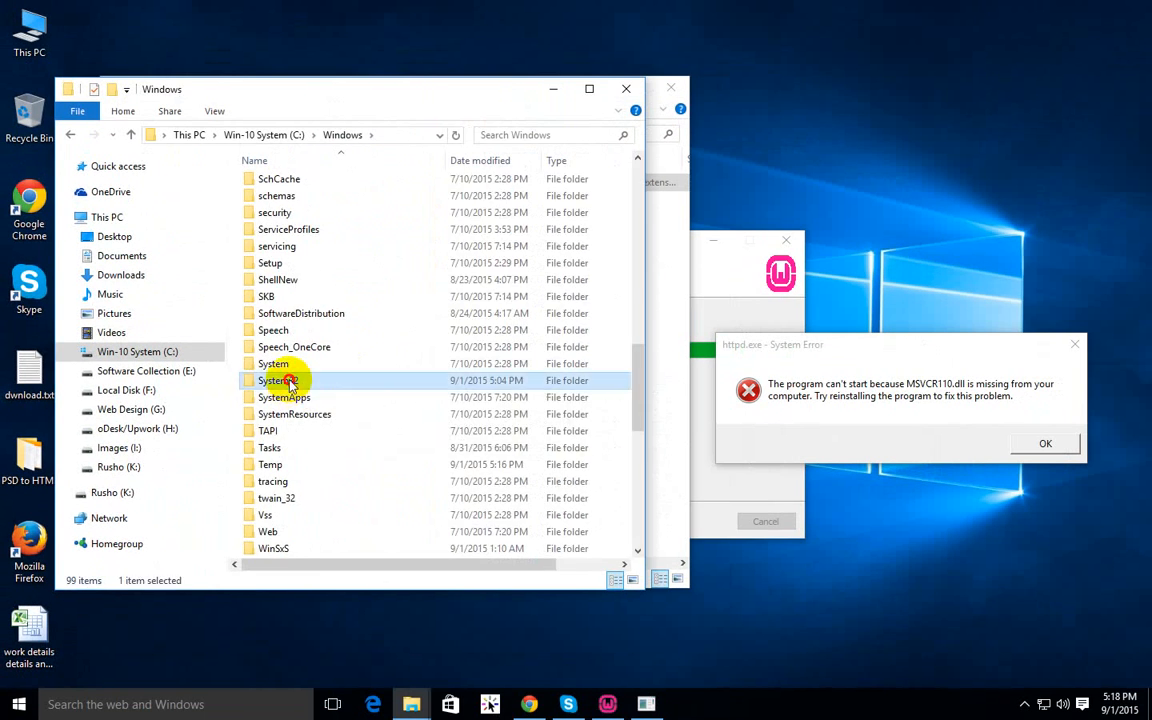
{"action": "double_click", "coordinate": [288, 381]}
{"action": "scroll", "coordinate": [447, 323], "scroll_direction": "down", "scroll_amount": 20}
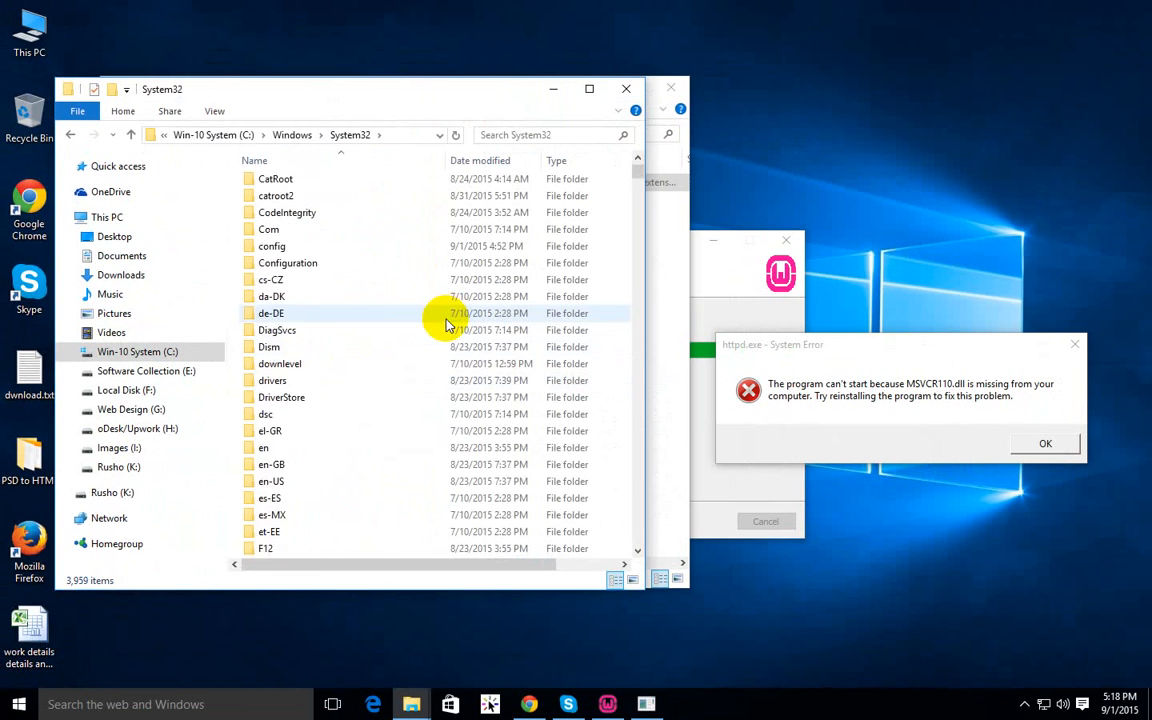
{"action": "scroll", "coordinate": [447, 323], "scroll_direction": "down", "scroll_amount": 15}
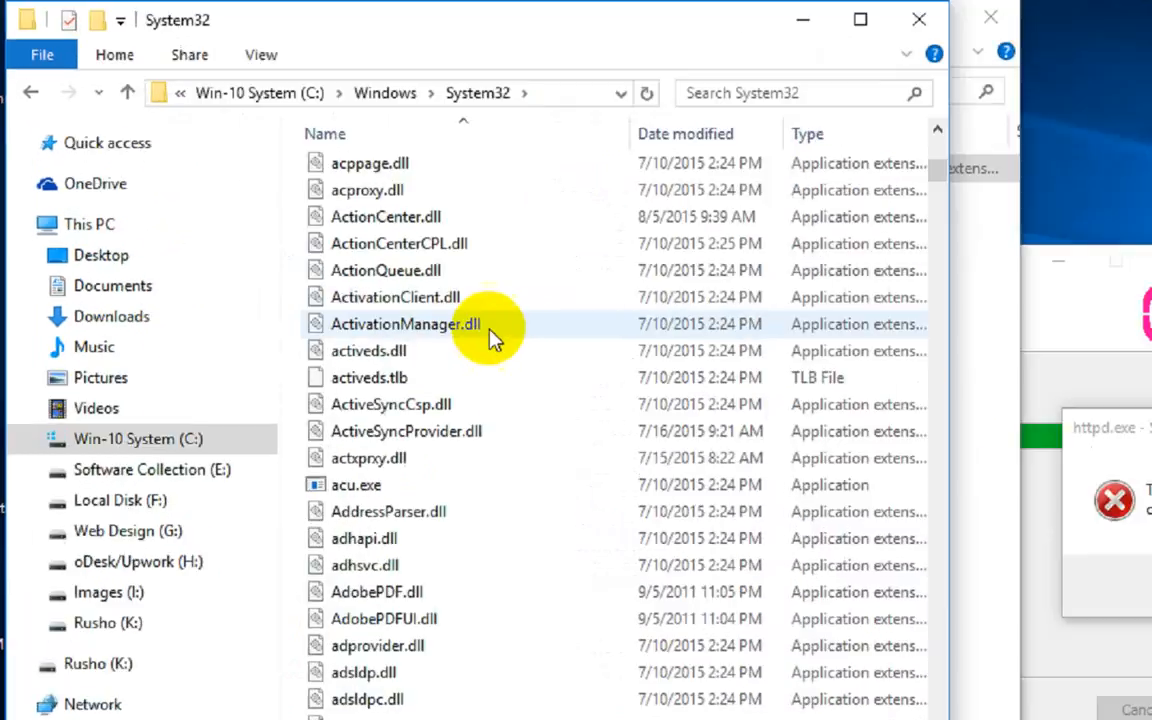
{"action": "scroll", "coordinate": [435, 360], "scroll_direction": "up", "scroll_amount": 18}
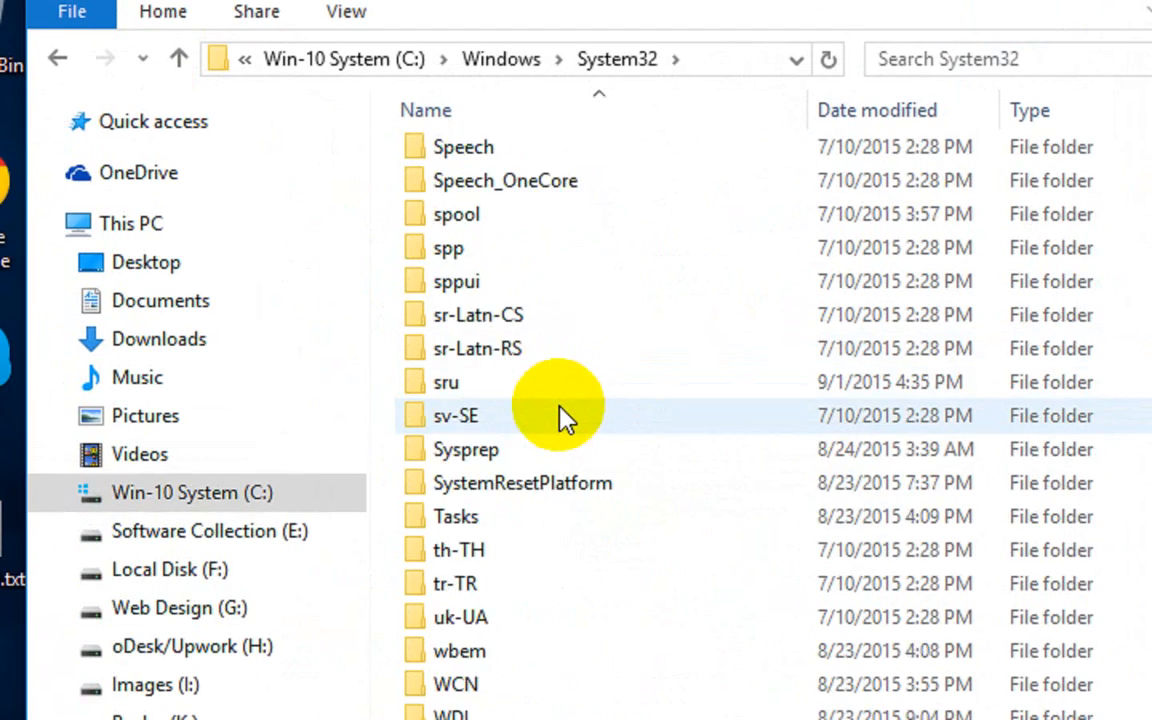
{"action": "scroll", "coordinate": [560, 415], "scroll_direction": "up", "scroll_amount": 11}
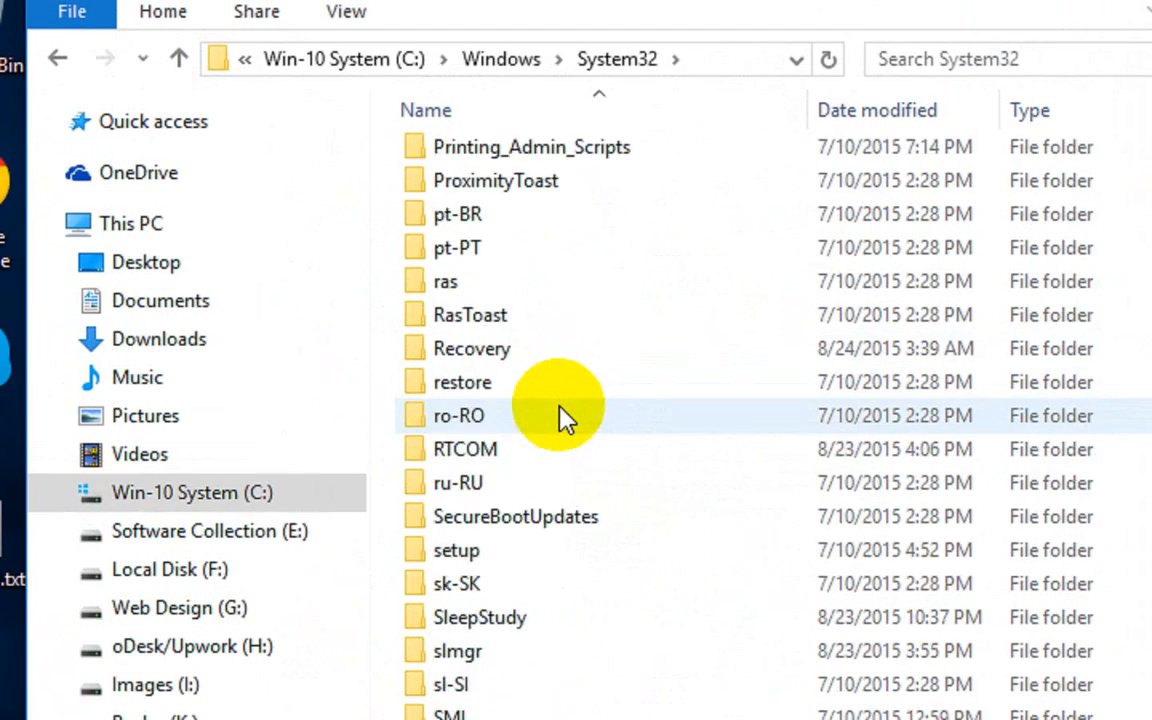
{"action": "scroll", "coordinate": [560, 415], "scroll_direction": "down", "scroll_amount": 20}
{"action": "scroll", "coordinate": [564, 417], "scroll_direction": "down", "scroll_amount": 5}
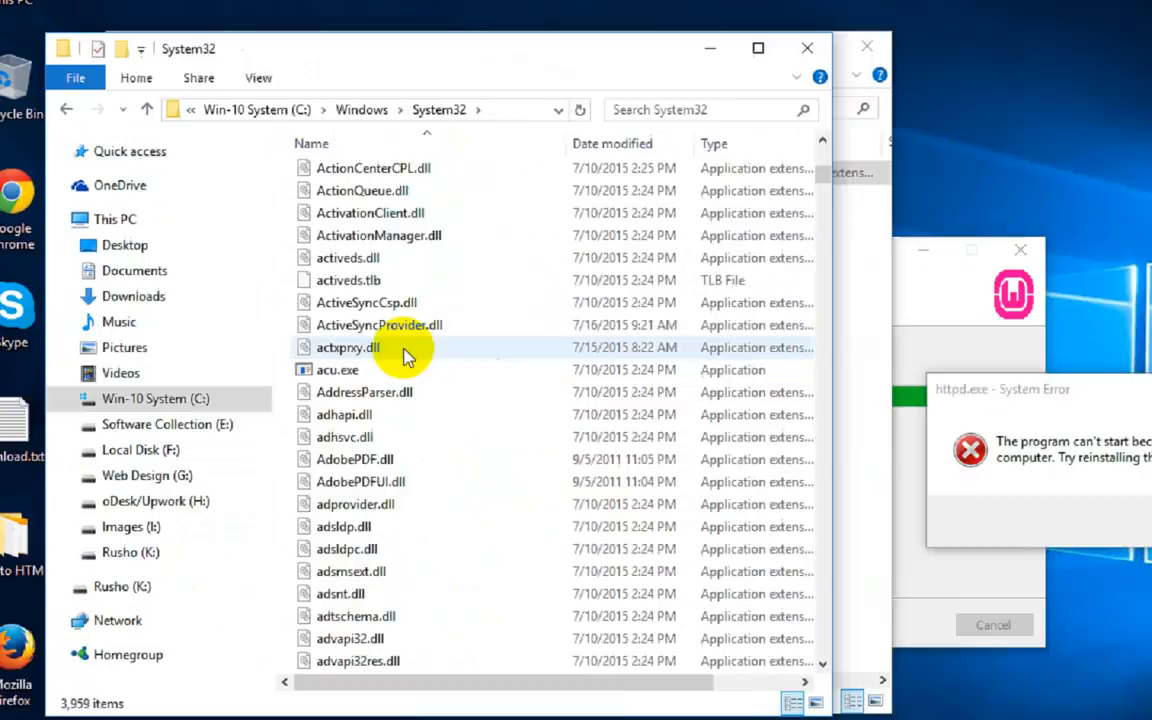
Return to the wamp folder window and copy msvcp110.dll
{"action": "left_click", "coordinate": [663, 256]}
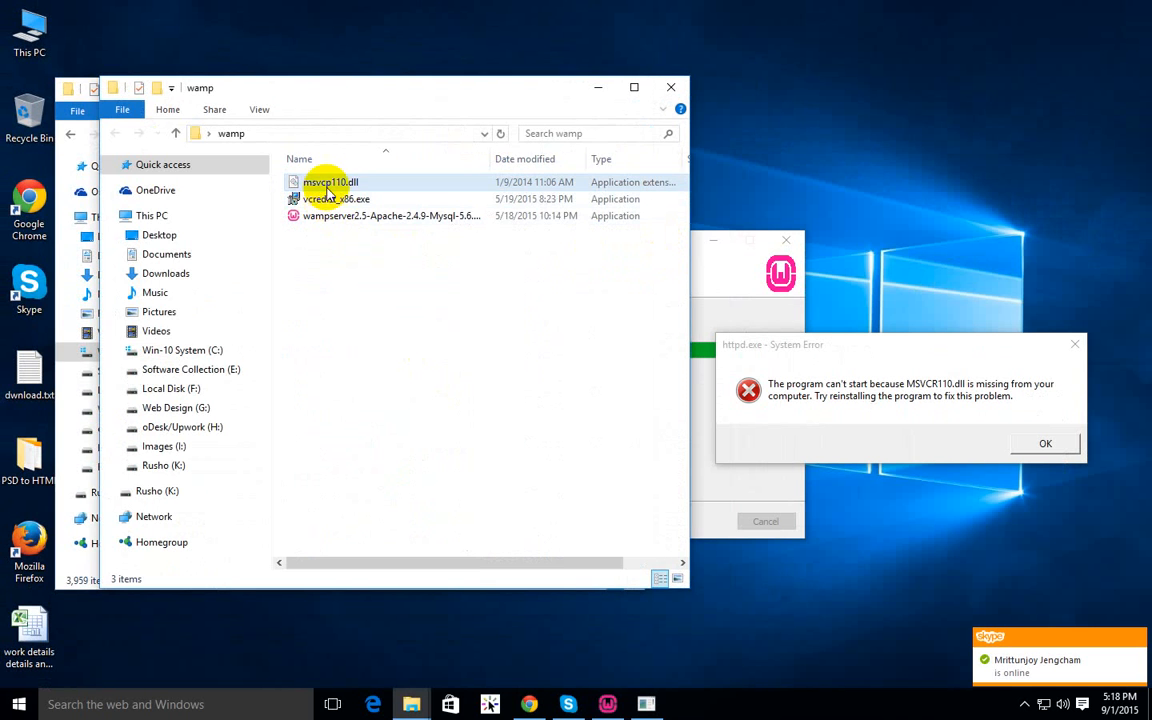
{"action": "left_click", "coordinate": [327, 190]}
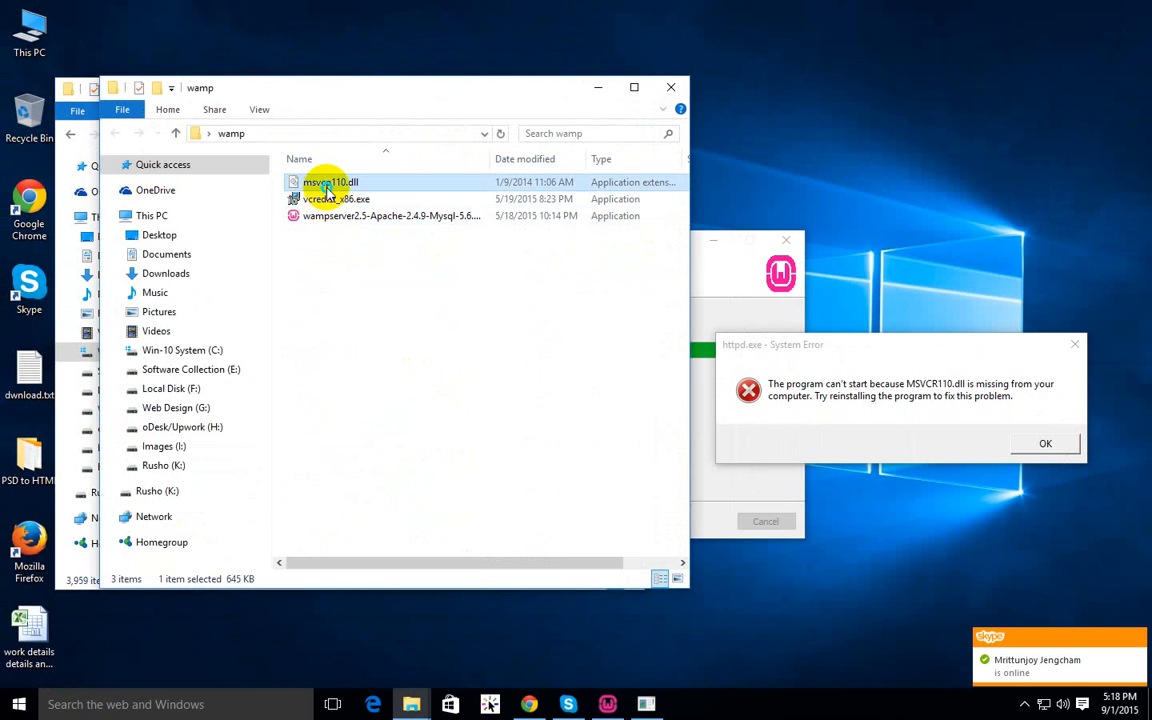
{"action": "right_click", "coordinate": [326, 185]}
{"action": "left_click", "coordinate": [332, 380]}
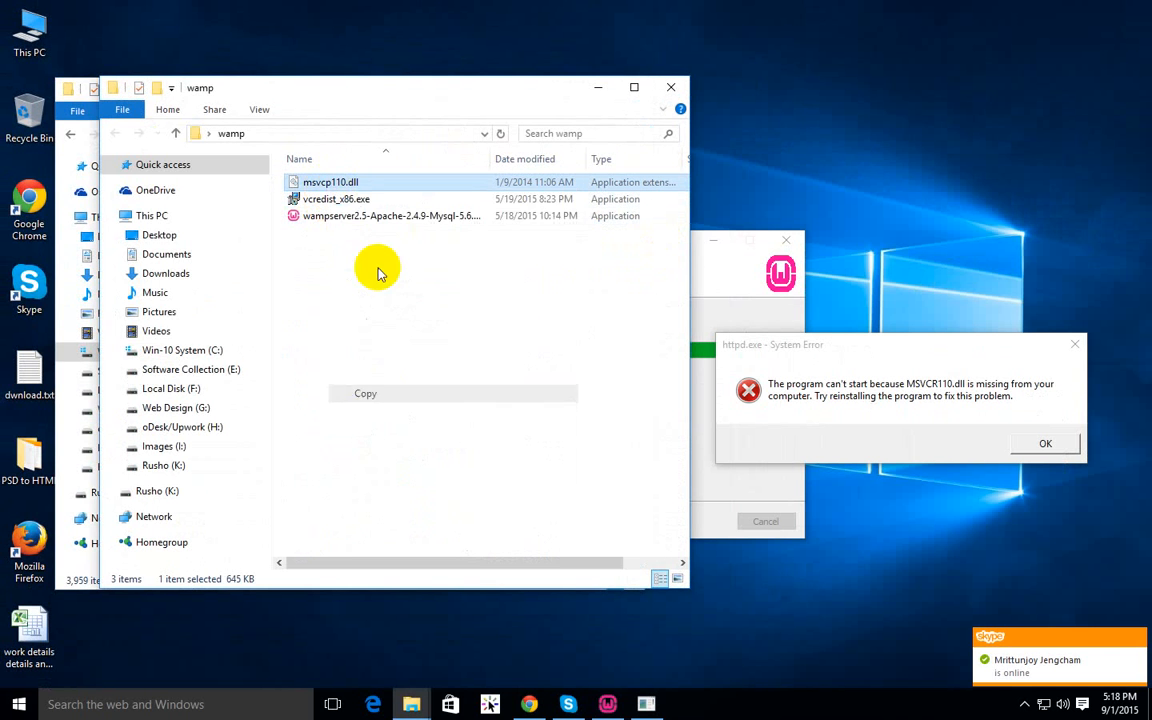
Paste msvcp110.dll into the System32 folder and grant the administrator permission for the copy
{"action": "left_click_drag", "start_coordinate": [346, 98], "coordinate": [550, 70]}
{"action": "left_click", "coordinate": [275, 90]}
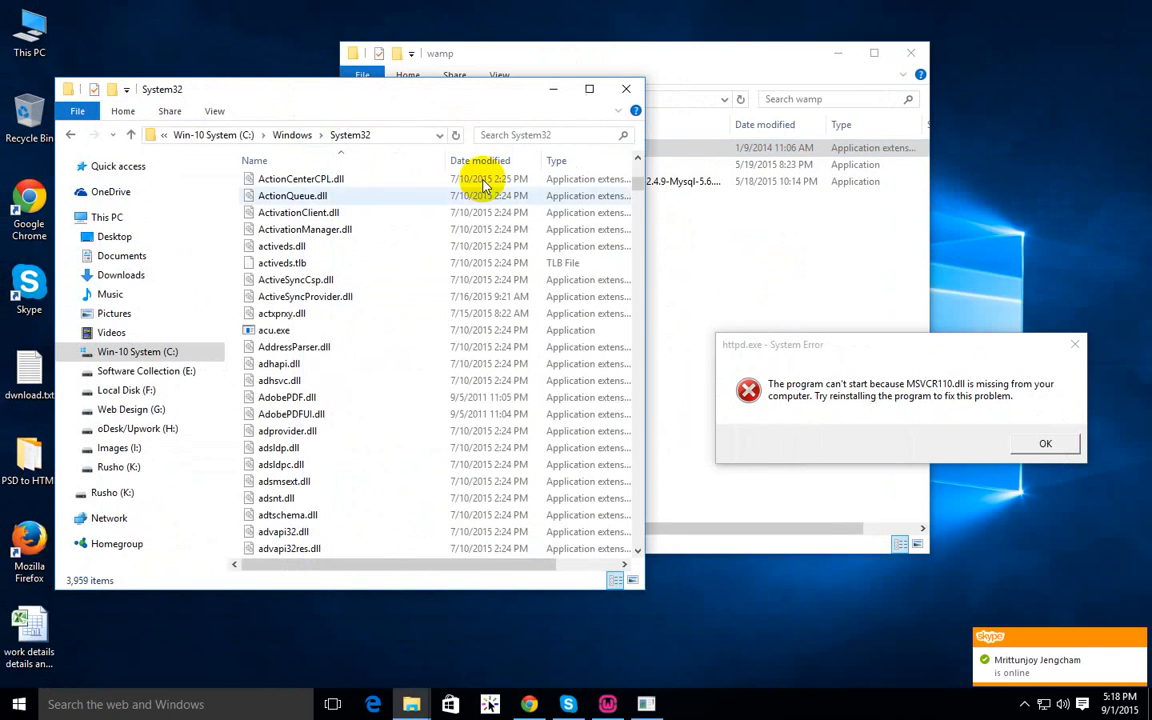
{"action": "left_click", "coordinate": [580, 89]}
{"action": "right_click", "coordinate": [848, 185]}
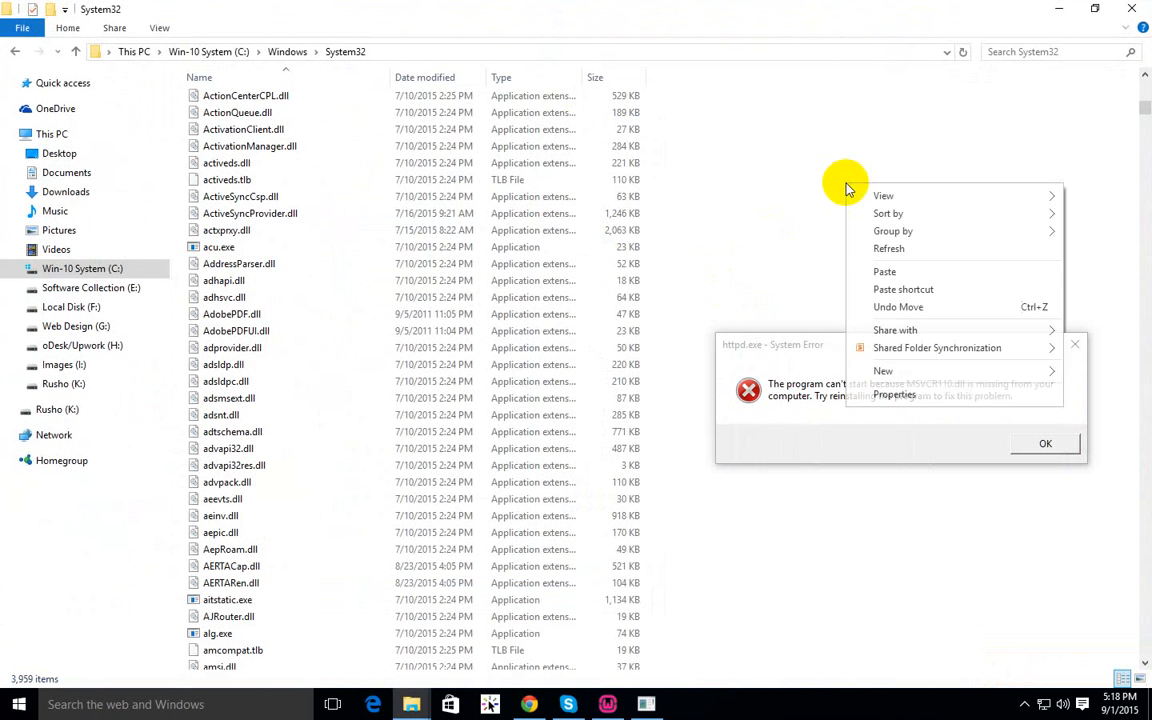
{"action": "left_click", "coordinate": [888, 271]}
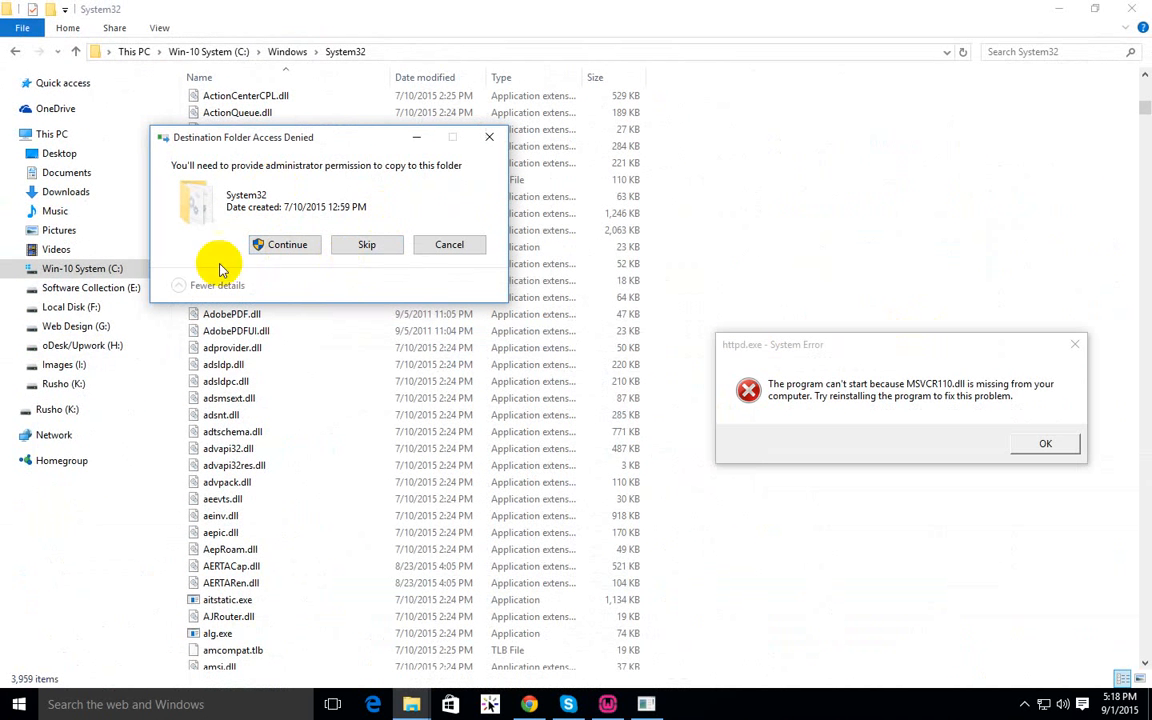
{"action": "left_click", "coordinate": [287, 245]}
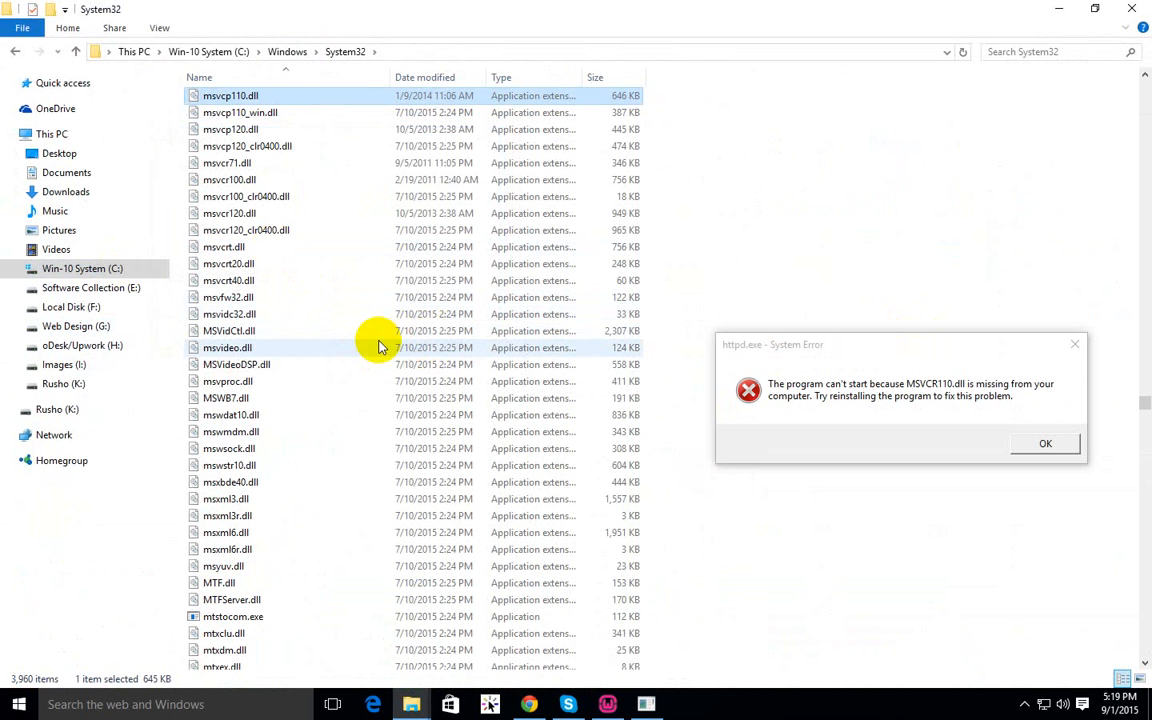
Check the pasted msvcp110.dll among the neighbouring msvcp files in System32 and close that folder window
{"action": "scroll", "coordinate": [376, 346], "scroll_direction": "up", "scroll_amount": 1}
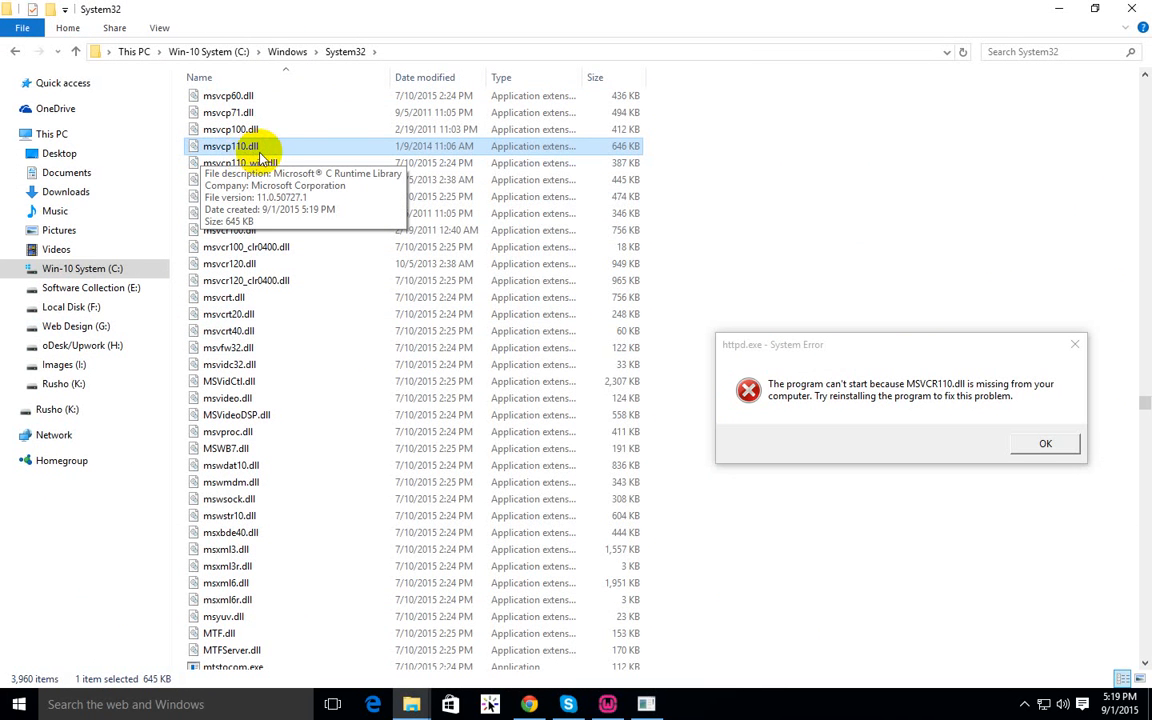
{"action": "left_click", "coordinate": [218, 113]}
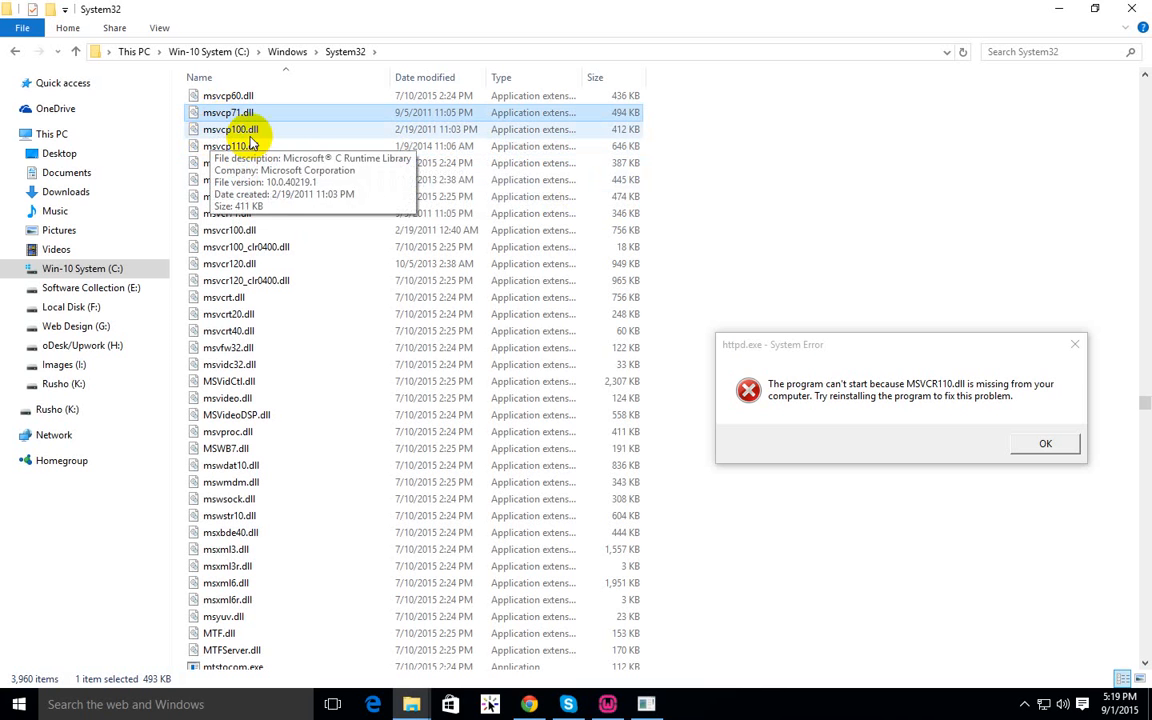
{"action": "left_click", "coordinate": [257, 129]}
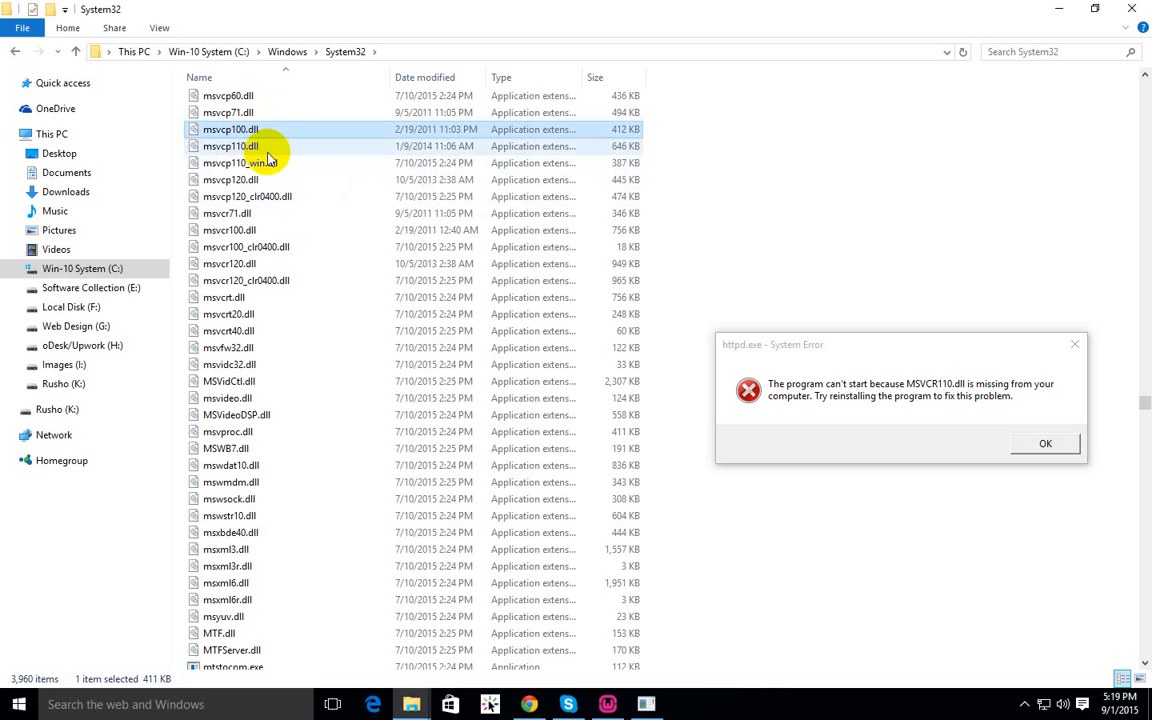
{"action": "left_click", "coordinate": [255, 146]}
{"action": "left_click", "coordinate": [240, 163]}
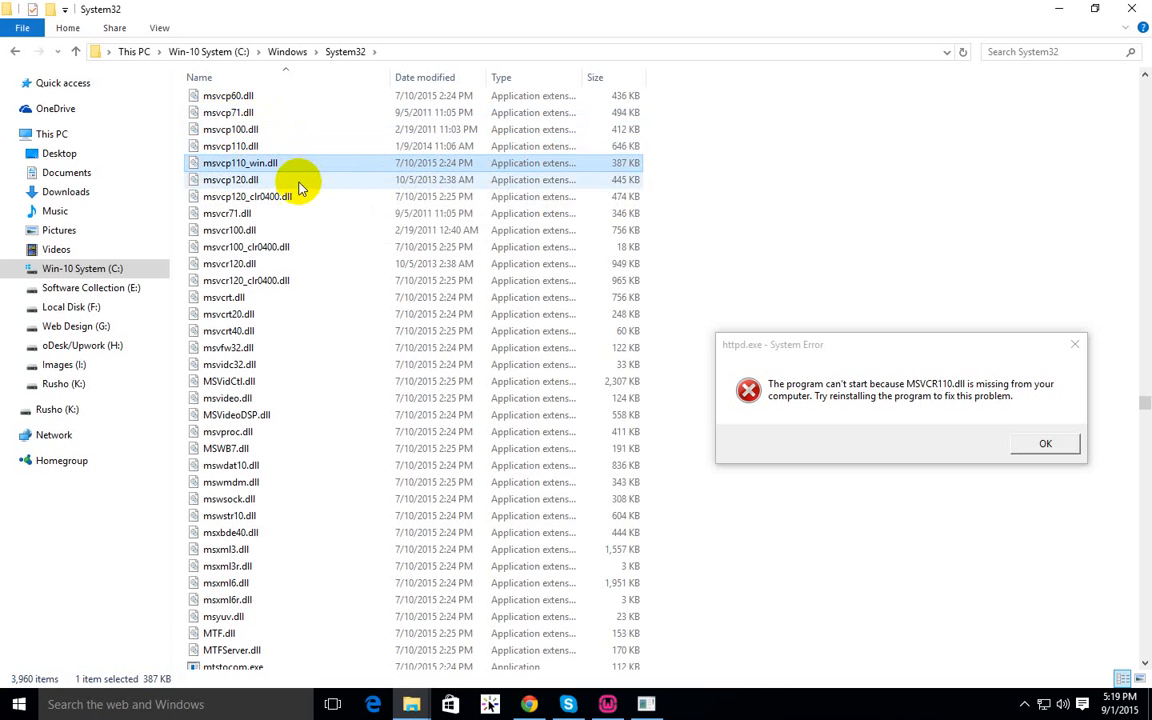
{"action": "left_click", "coordinate": [1095, 8]}
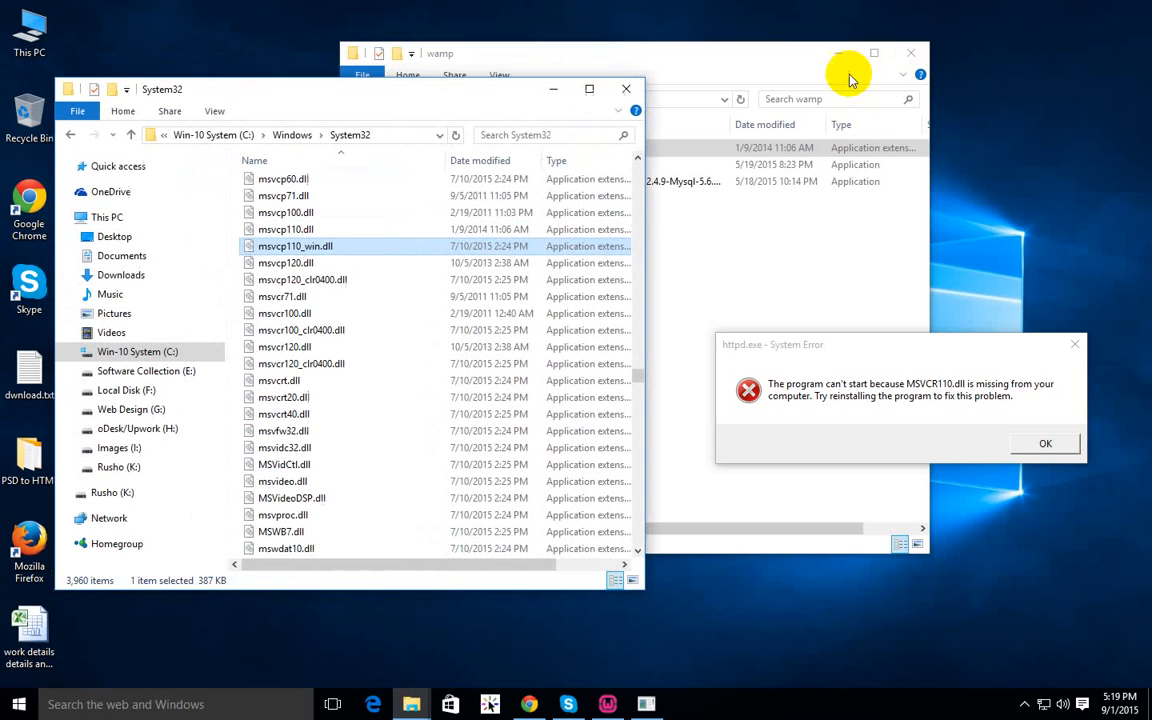
{"action": "left_click", "coordinate": [626, 90]}
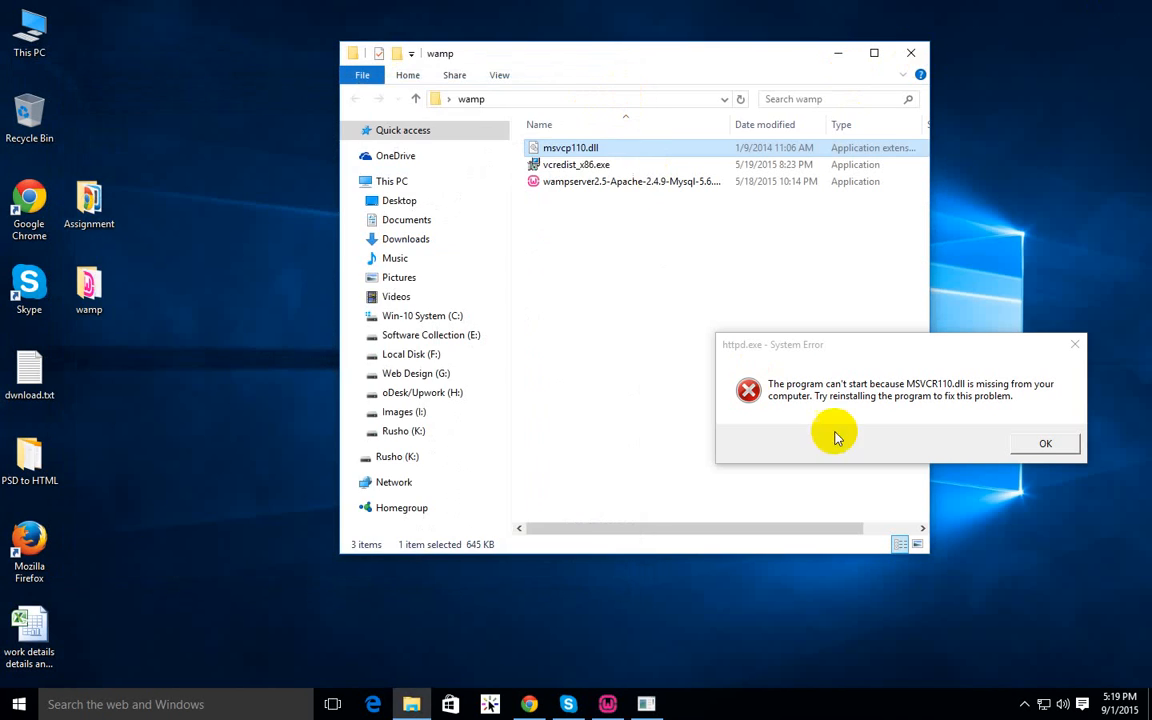
Dismiss the httpd.exe system errors and minimize the wamp folder to bring up the WampServer 2 setup
{"action": "left_click", "coordinate": [1041, 443]}
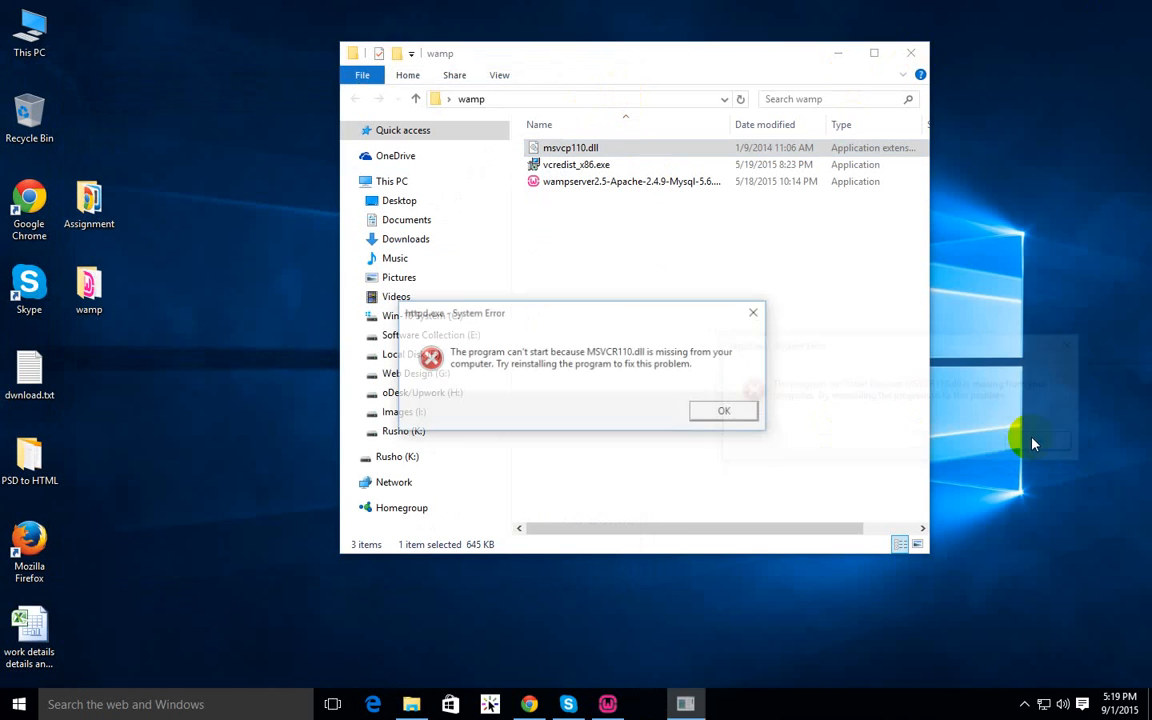
{"action": "left_click", "coordinate": [724, 410]}
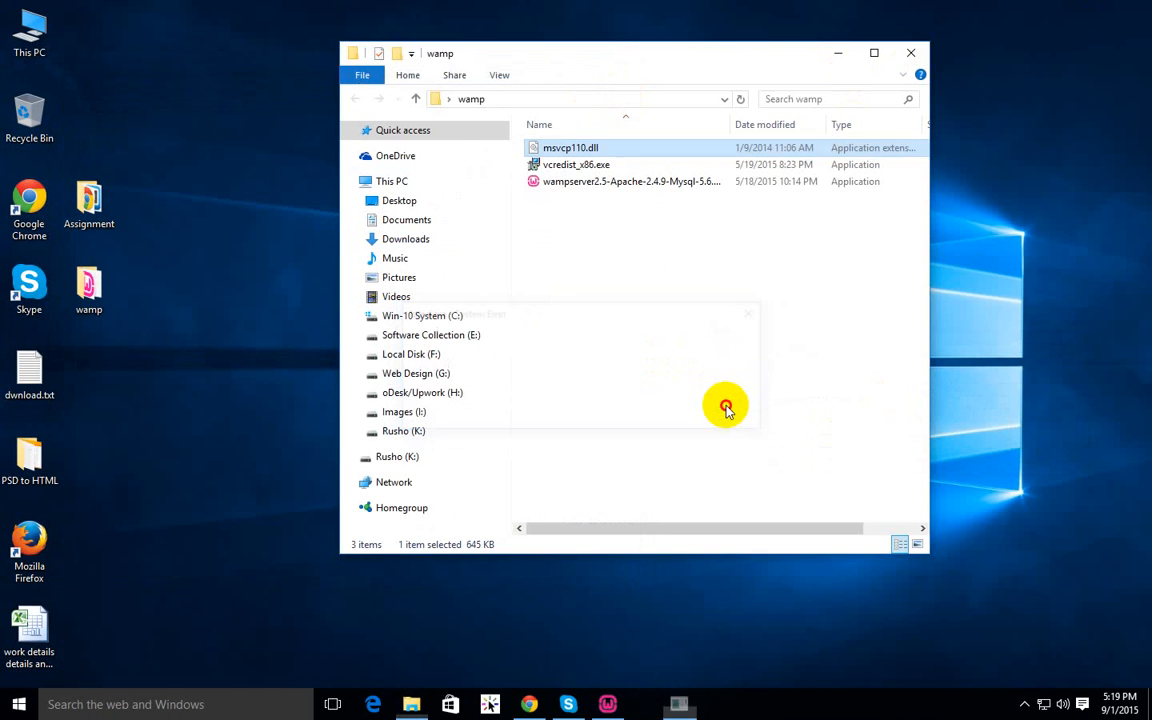
{"action": "left_click", "coordinate": [605, 704]}
{"action": "left_click", "coordinate": [838, 53]}
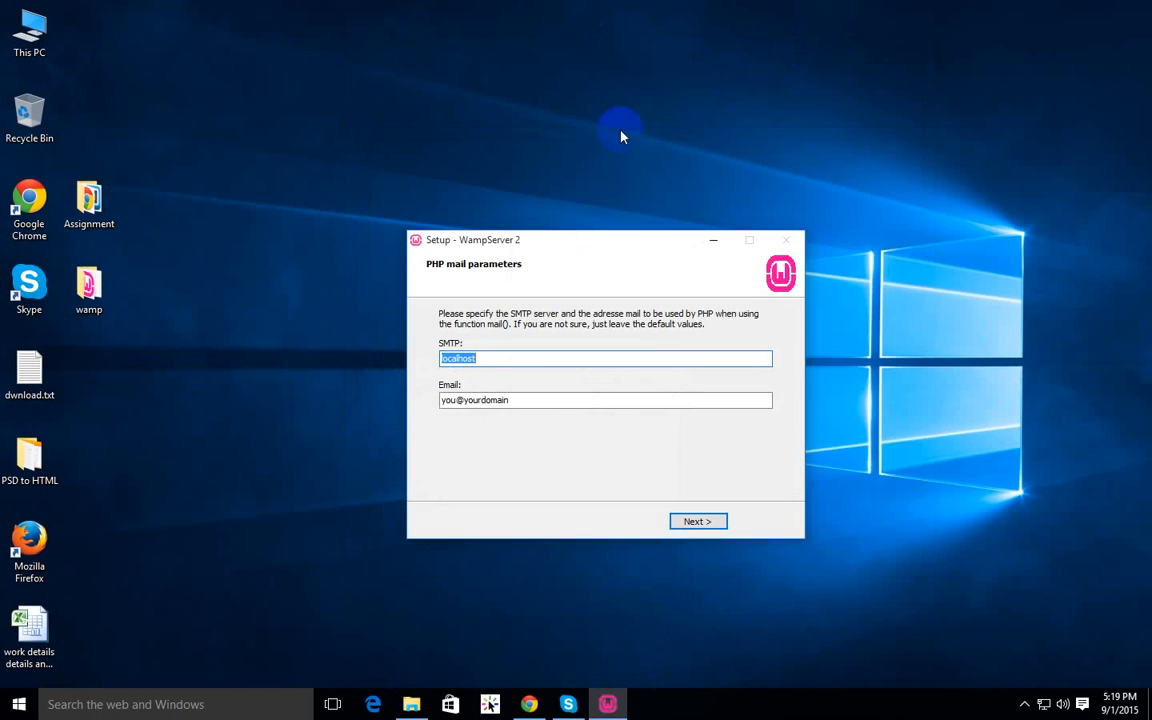
Keep the default SMTP server and email for PHP mail and finish the setup without launching WampServer 2
{"action": "left_click", "coordinate": [482, 360]}
{"action": "left_click_drag", "start_coordinate": [482, 360], "coordinate": [380, 360]}
{"action": "left_click_drag", "start_coordinate": [440, 248], "coordinate": [427, 176]}
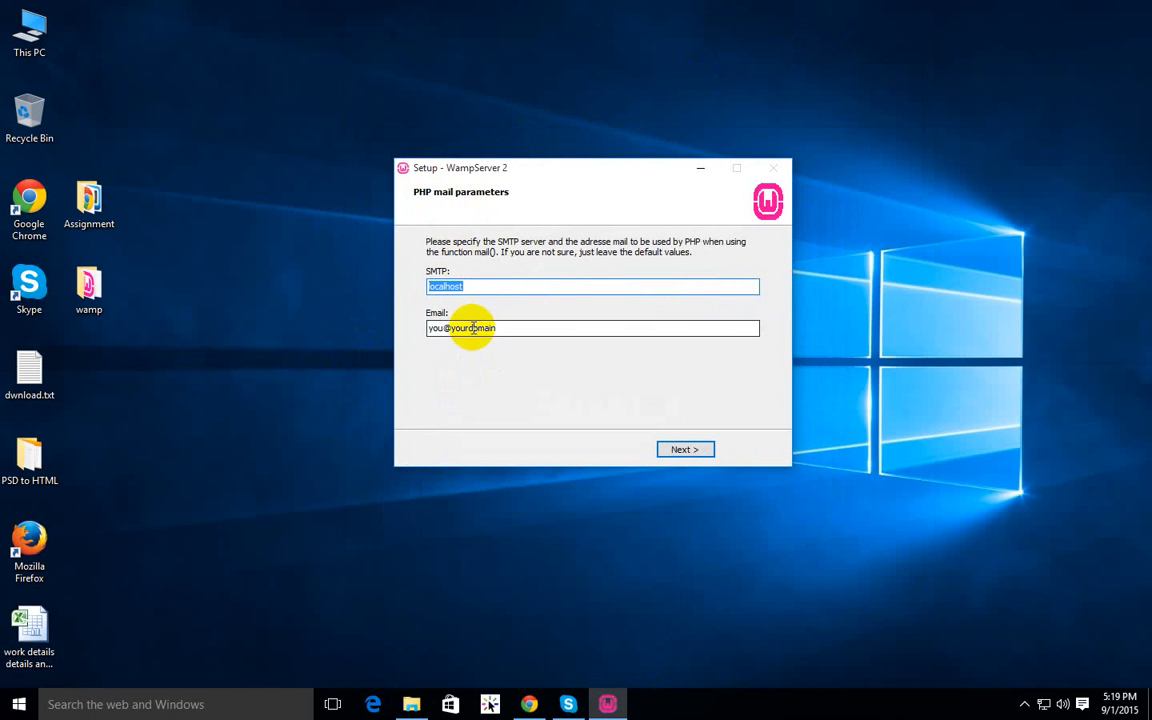
{"action": "left_click_drag", "start_coordinate": [566, 326], "coordinate": [481, 328]}
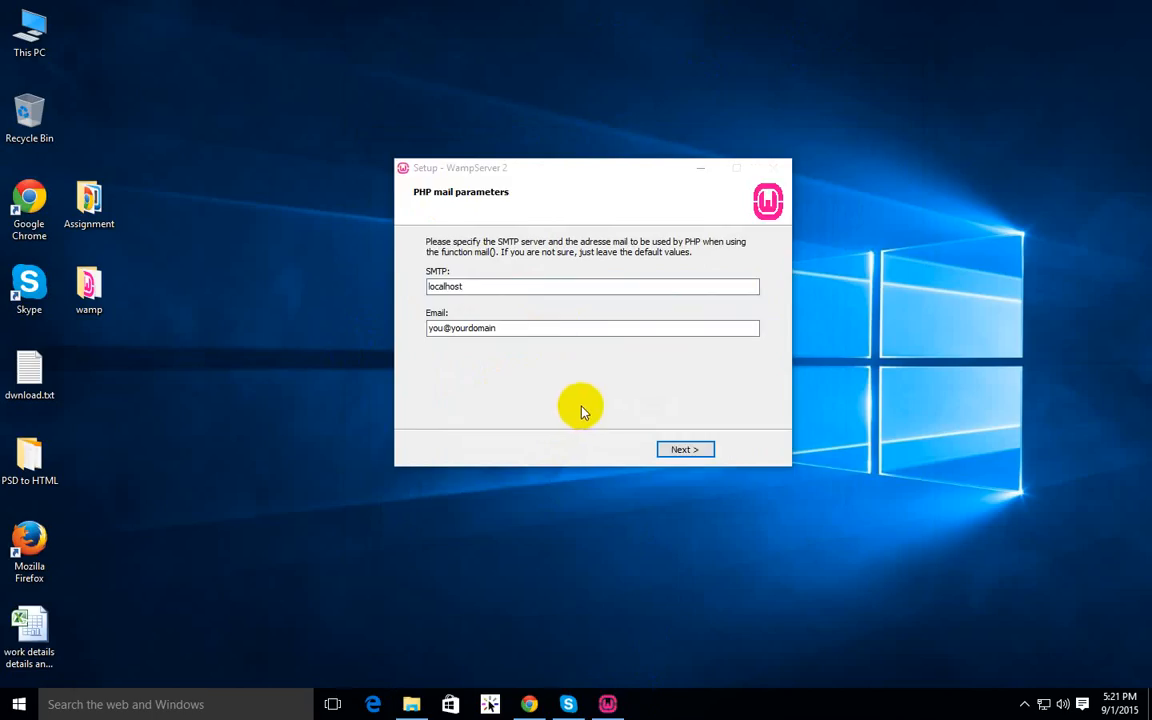
{"action": "left_click_drag", "start_coordinate": [417, 171], "coordinate": [406, 120]}
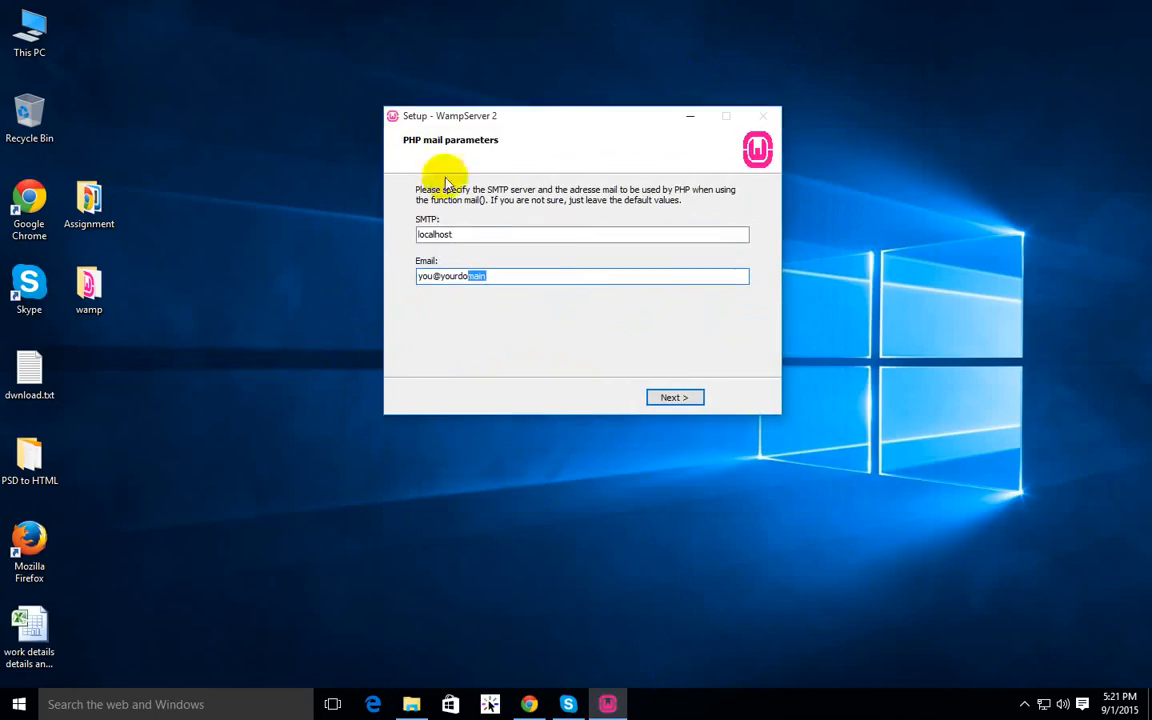
{"action": "left_click", "coordinate": [477, 238]}
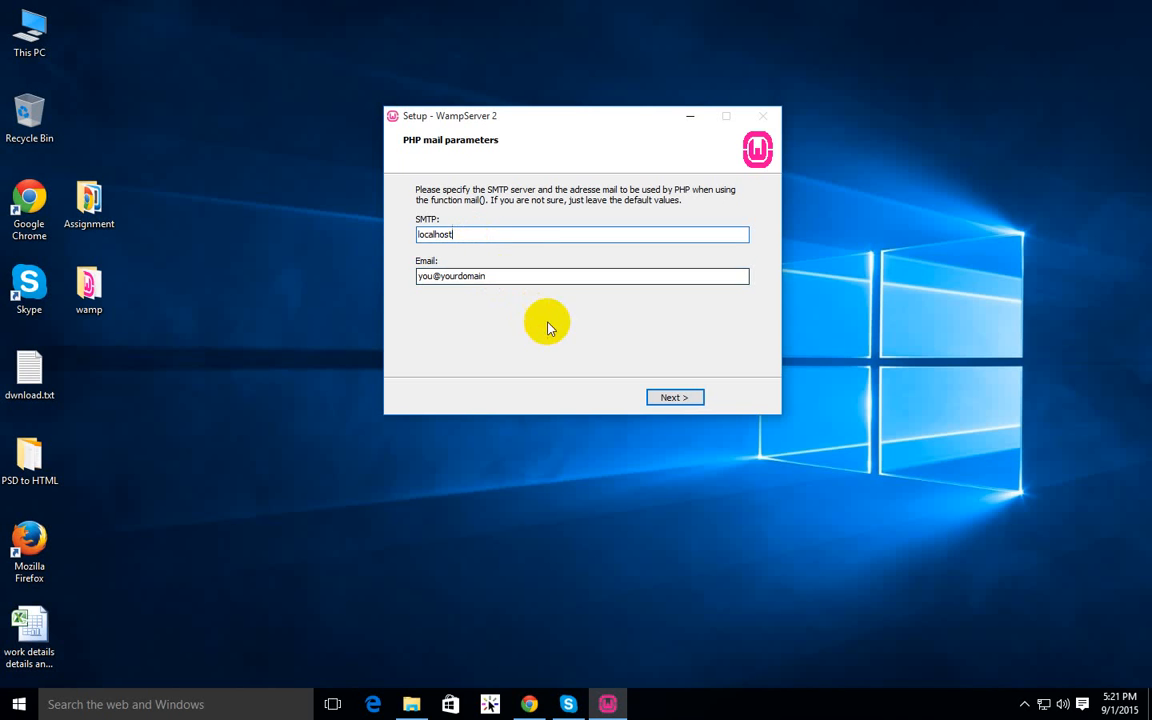
{"action": "left_click_drag", "start_coordinate": [491, 118], "coordinate": [508, 249]}
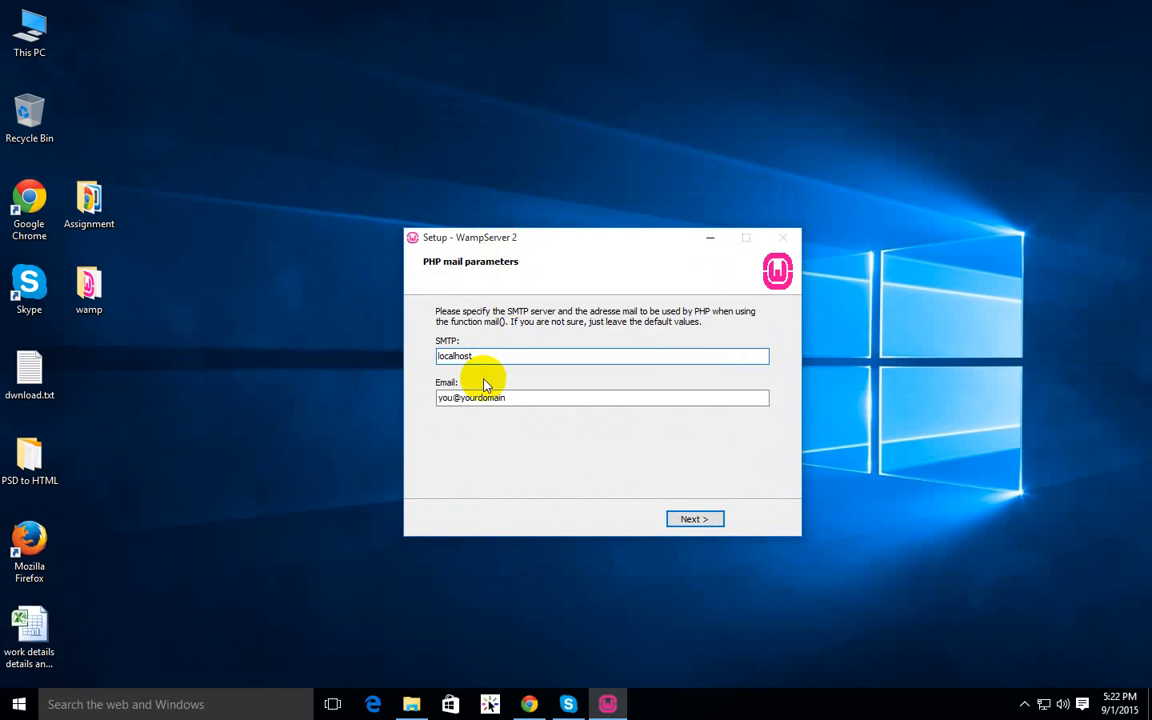
{"action": "left_click", "coordinate": [695, 518]}
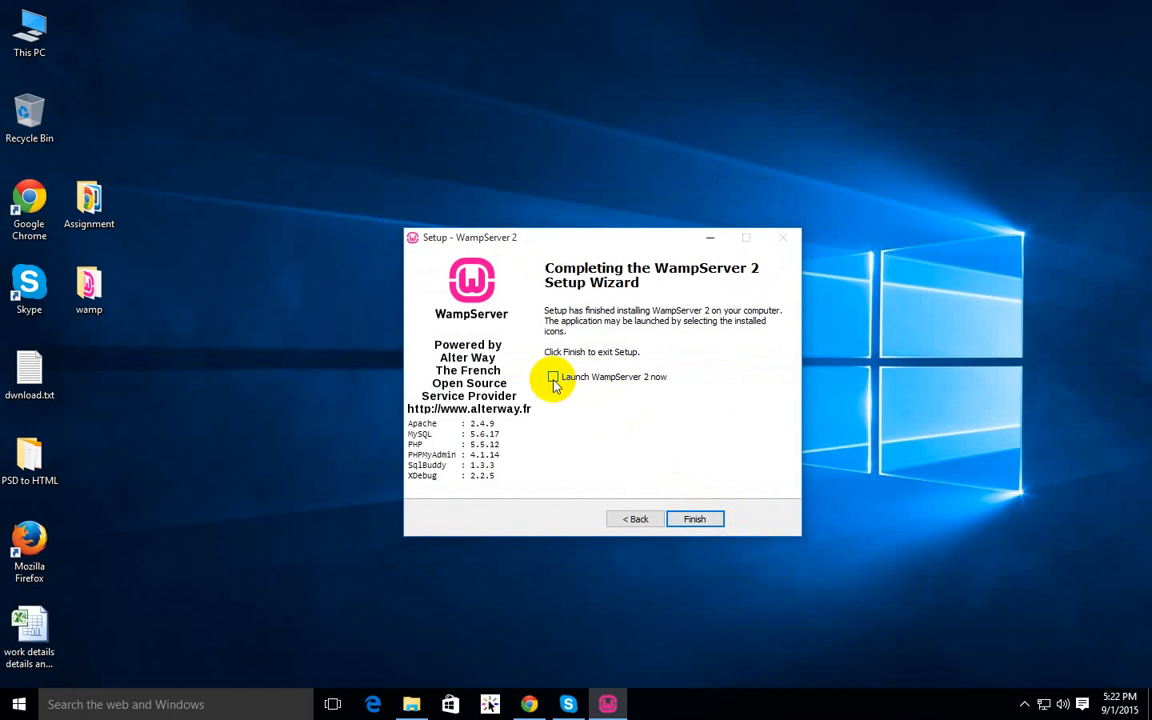
{"action": "left_click", "coordinate": [699, 518]}
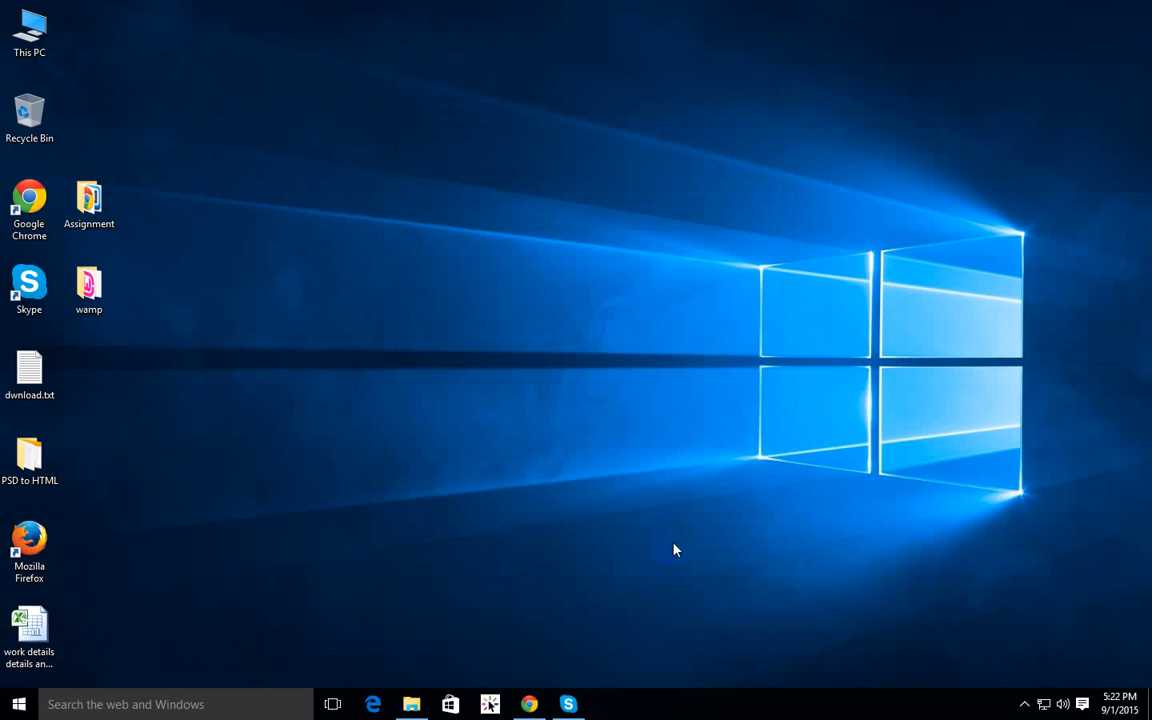
Install the Microsoft Visual C++ 2012 Redistributable (x86) from vcredist_x86.exe in the wamp folder, accepting the license terms
{"action": "right_click", "coordinate": [298, 134]}
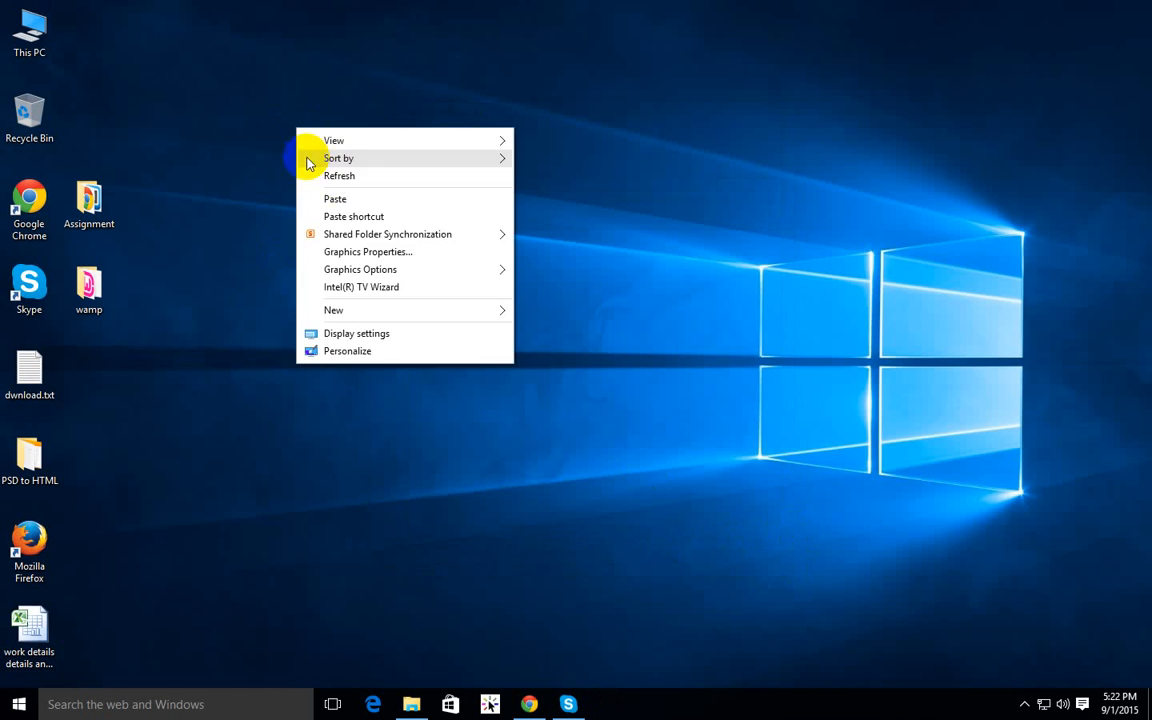
{"action": "left_click", "coordinate": [311, 177]}
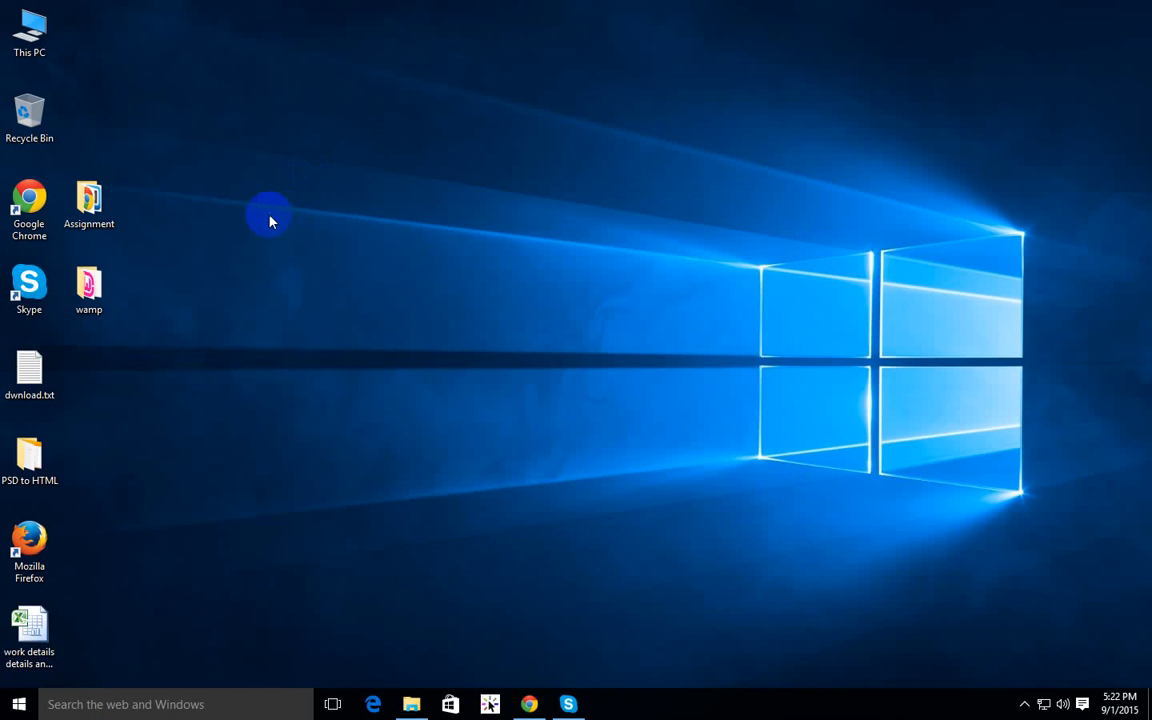
{"action": "left_click", "coordinate": [411, 706]}
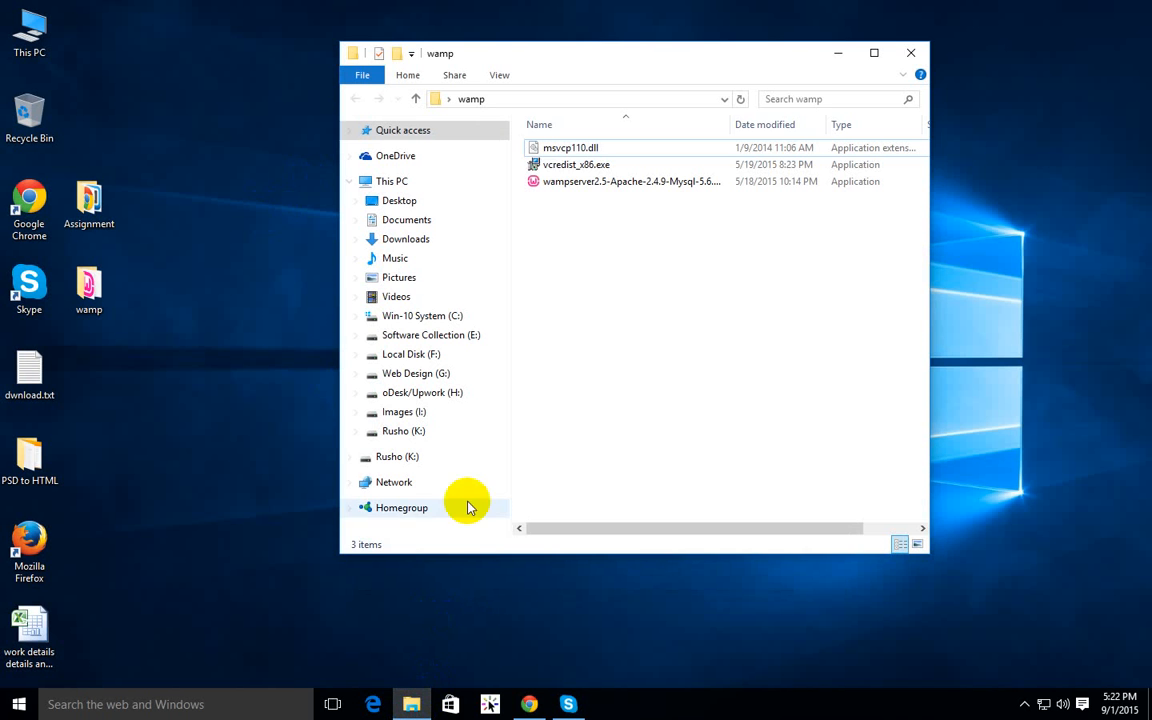
{"action": "double_click", "coordinate": [567, 172]}
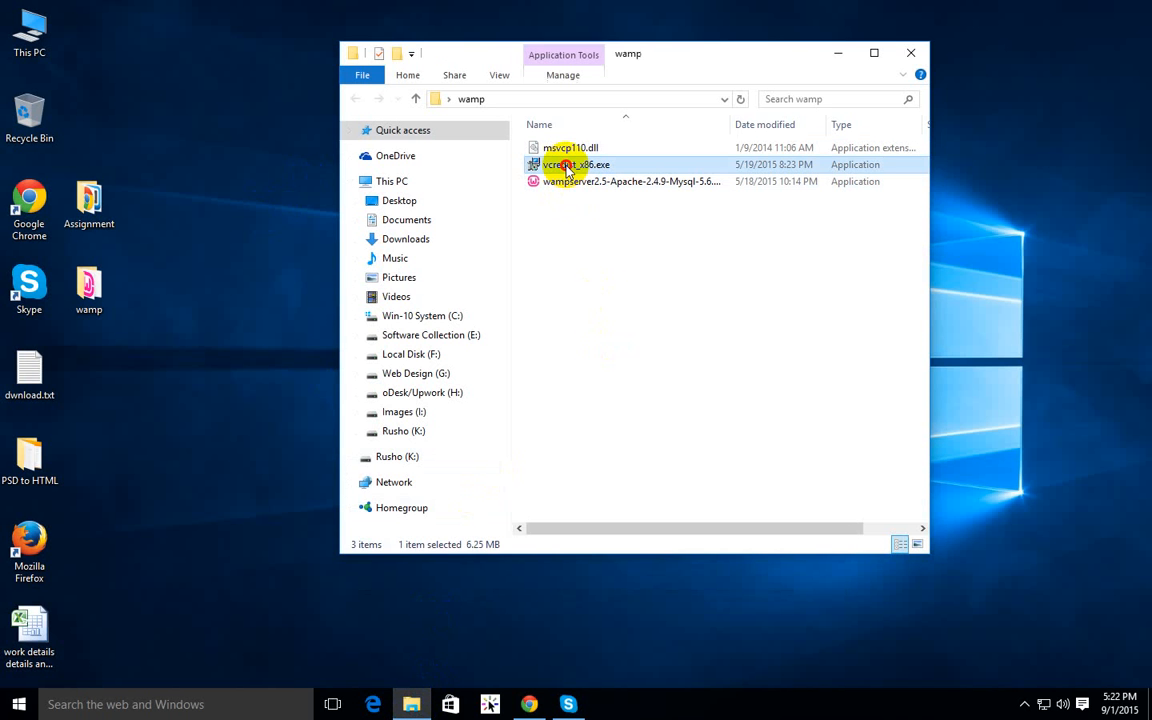
{"action": "left_click", "coordinate": [624, 369]}
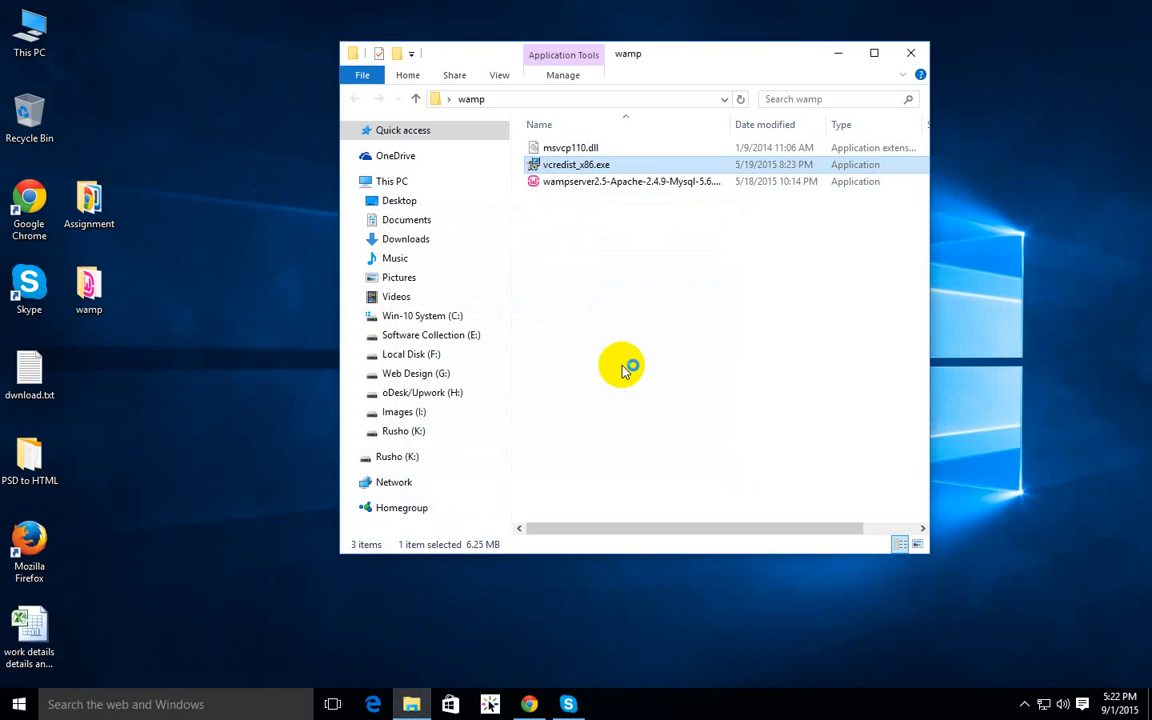
{"action": "left_click", "coordinate": [501, 420]}
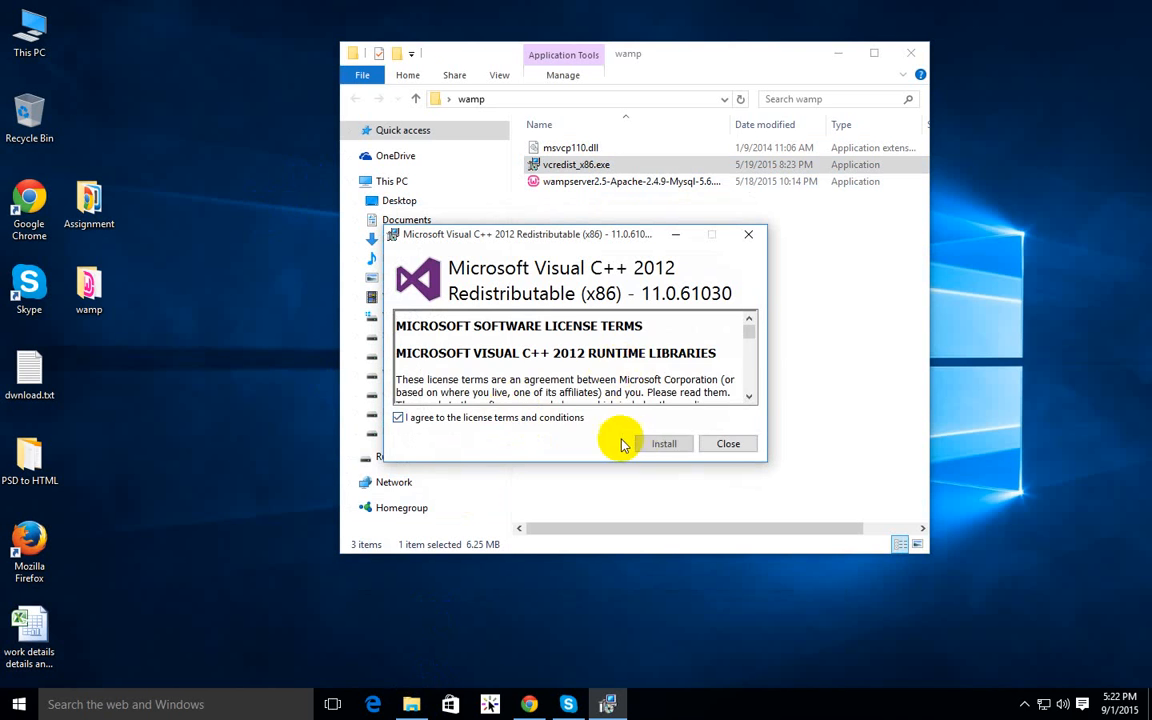
{"action": "left_click", "coordinate": [650, 443]}
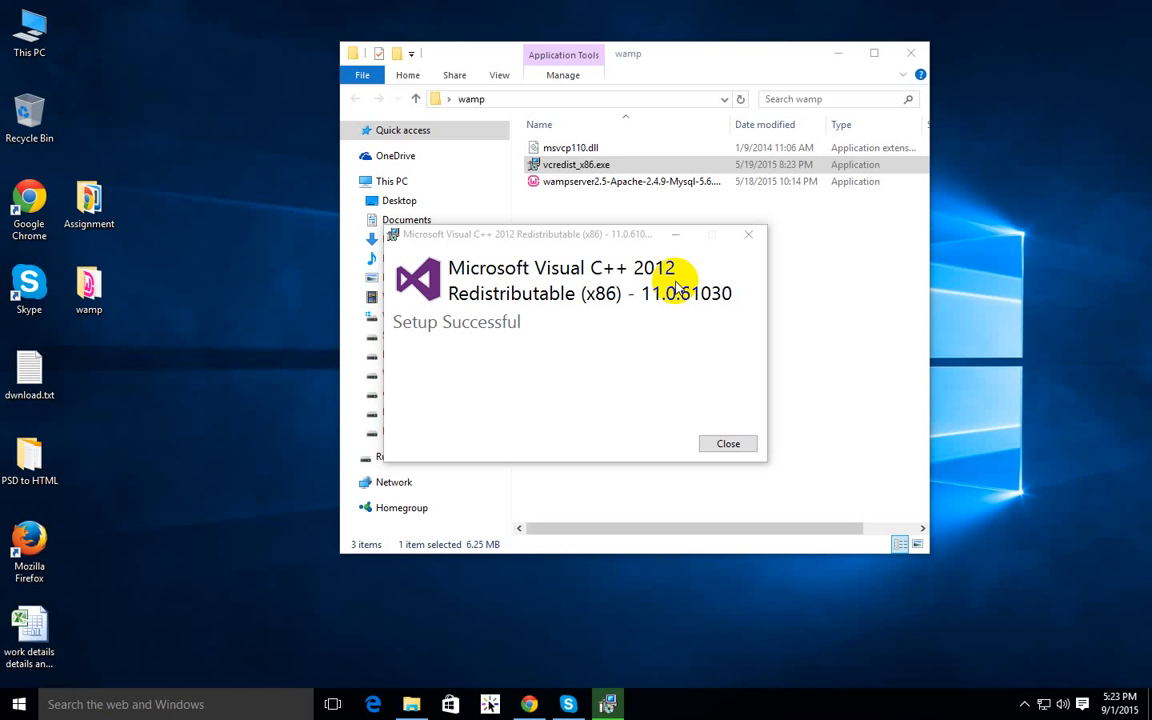
{"action": "left_click", "coordinate": [734, 445]}
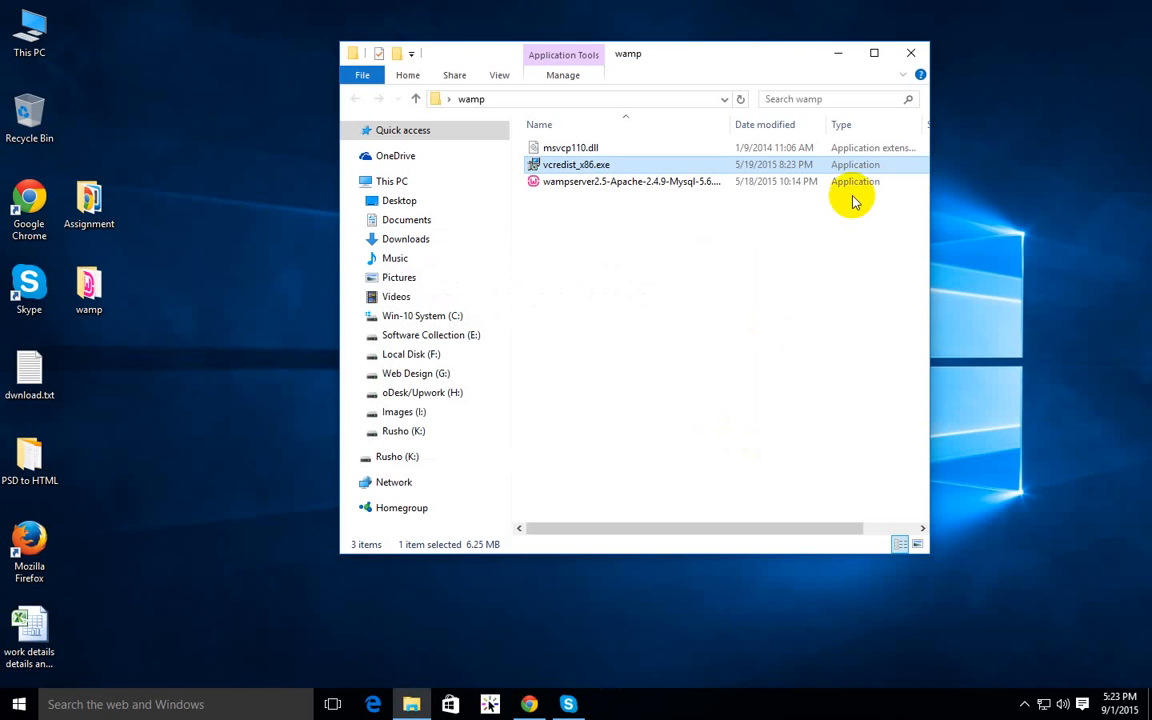
{"action": "left_click", "coordinate": [828, 54]}
{"action": "right_click", "coordinate": [388, 154]}
{"action": "left_click", "coordinate": [440, 218]}
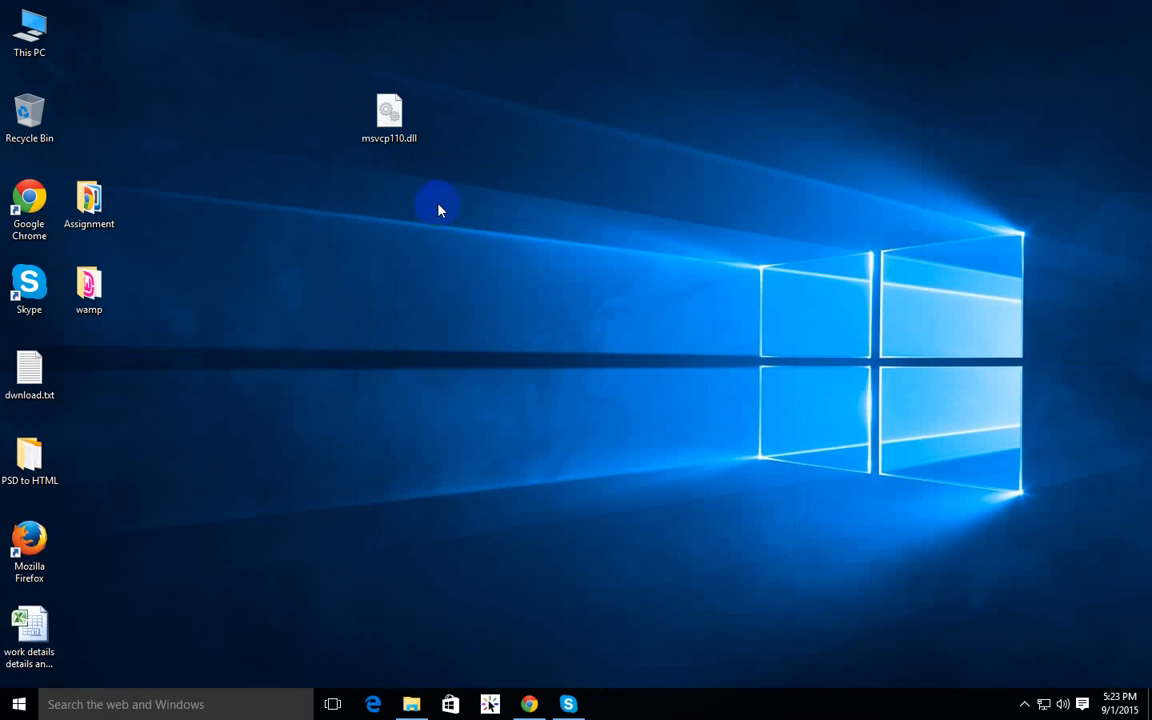
{"action": "right_click", "coordinate": [430, 182]}
{"action": "left_click", "coordinate": [470, 221]}
{"action": "left_click_drag", "start_coordinate": [553, 69], "coordinate": [195, 244]}
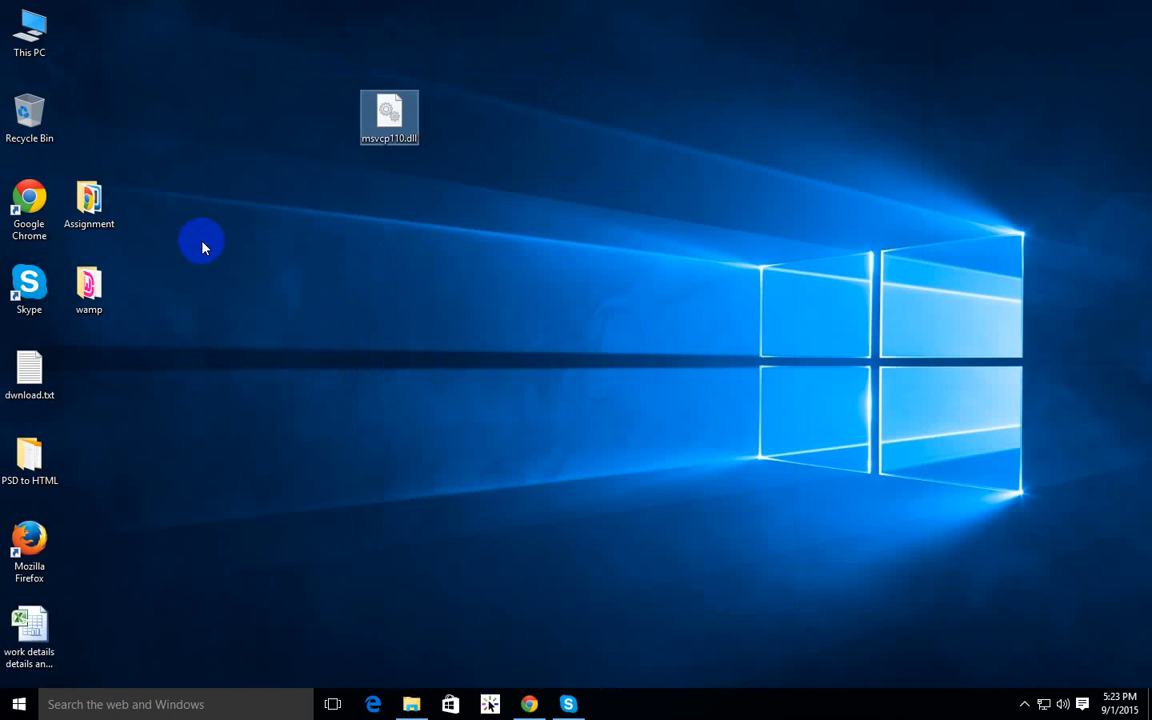
{"action": "key", "text": "shift+Delete"}
{"action": "key", "text": "Return"}
Refresh the desktop and check the hidden notification area icons
{"action": "right_click", "coordinate": [476, 202]}
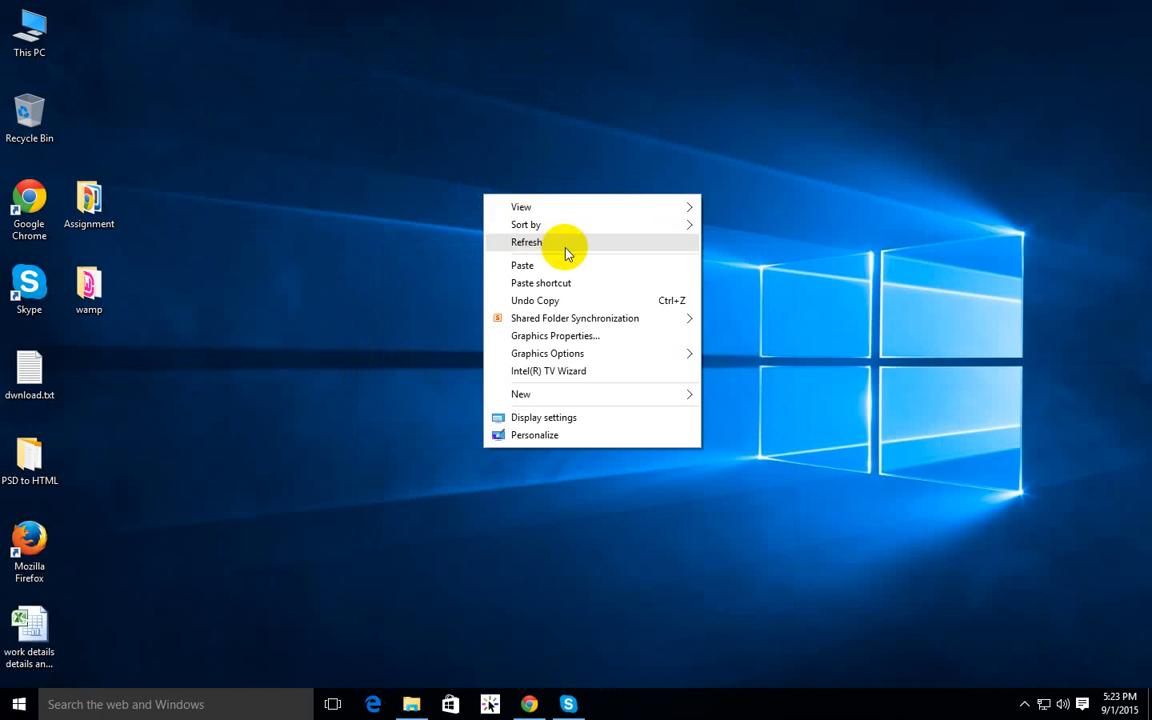
{"action": "left_click", "coordinate": [566, 246]}
{"action": "left_click", "coordinate": [1025, 704]}
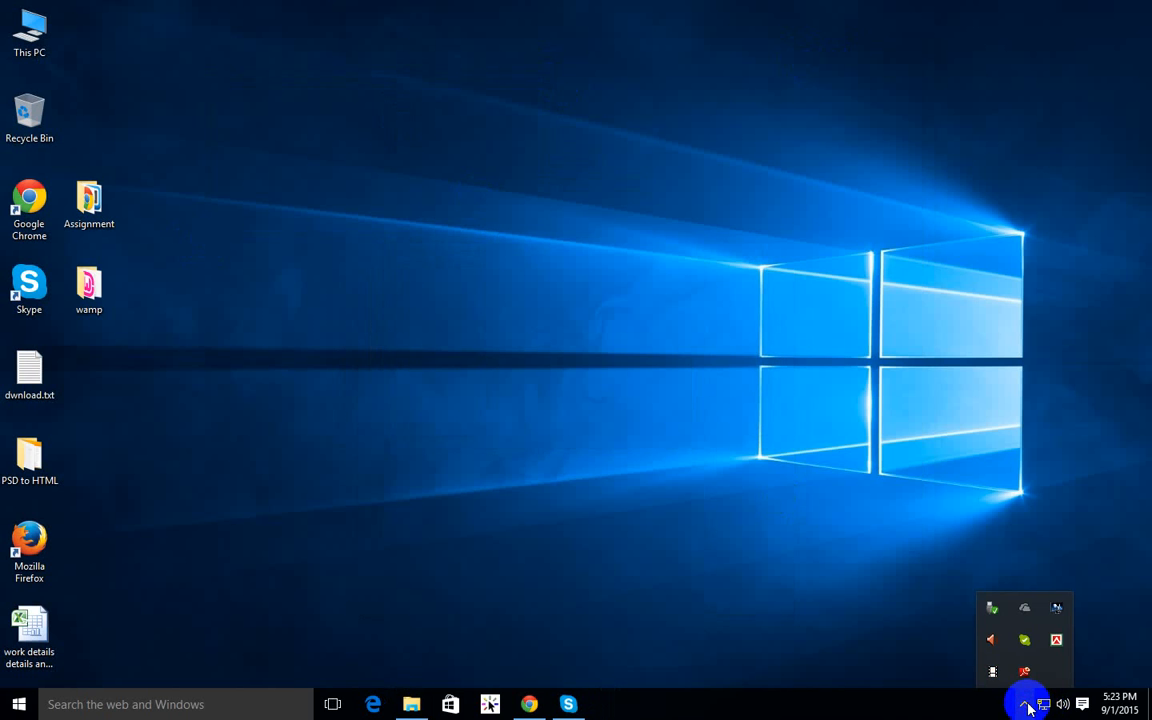
{"action": "left_click", "coordinate": [1026, 704]}
{"action": "right_click", "coordinate": [358, 273]}
{"action": "left_click", "coordinate": [478, 324]}
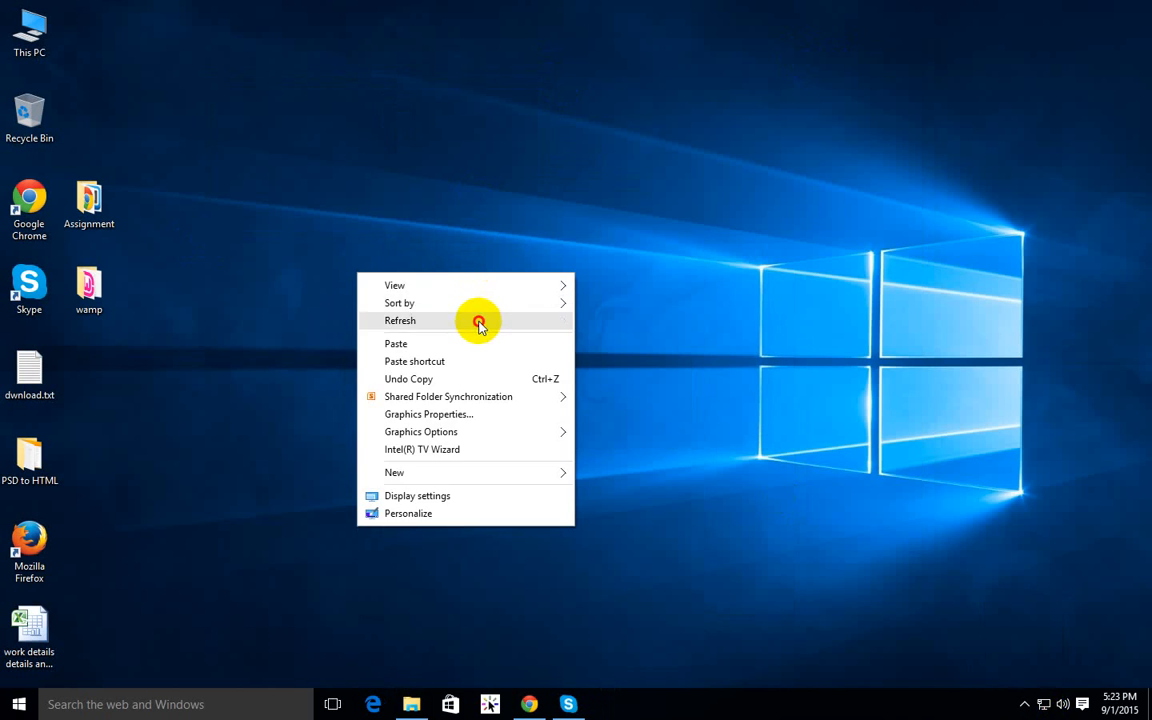
Start WampServer from the list of all installed apps
{"action": "left_click", "coordinate": [31, 713]}
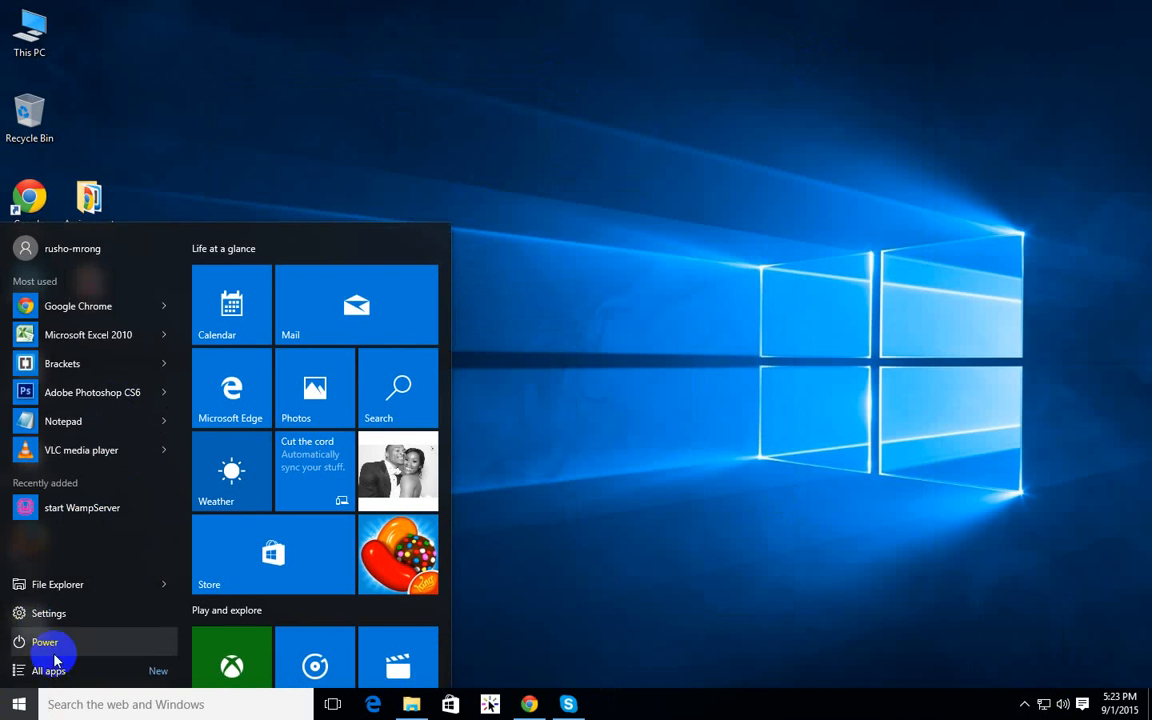
{"action": "left_click", "coordinate": [48, 672]}
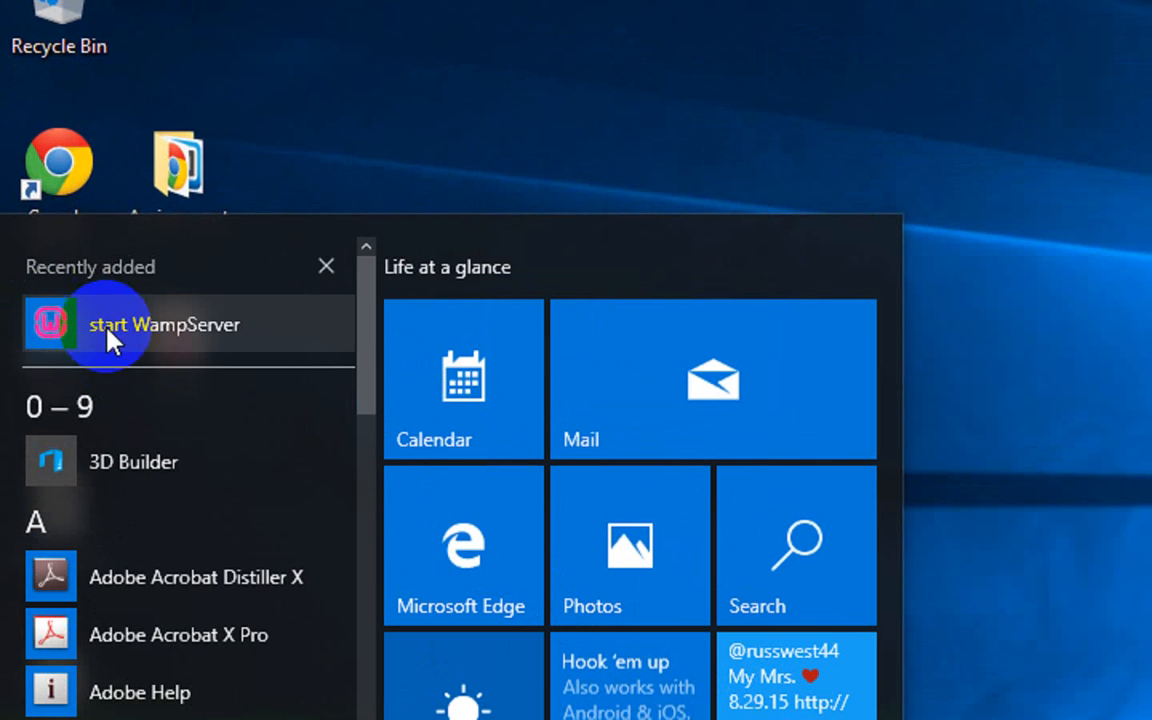
{"action": "left_click", "coordinate": [167, 335]}
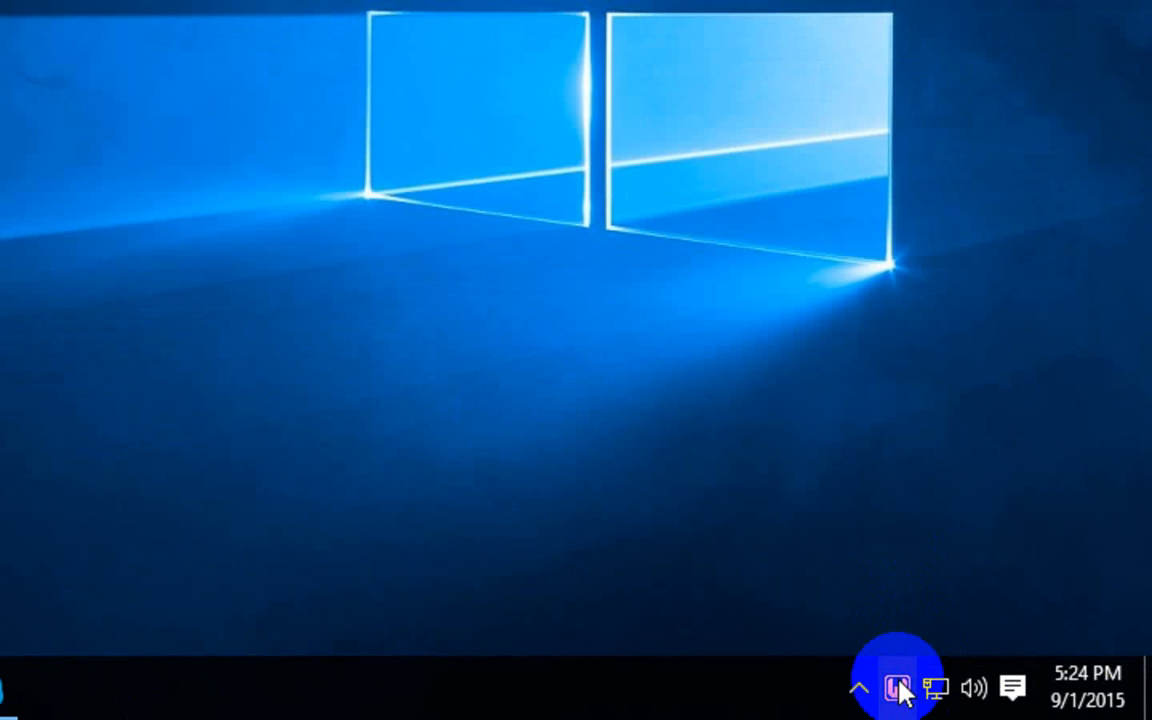
Open WampServer's Localhost page in Firefox and dismiss the default browser prompt
{"action": "right_click", "coordinate": [900, 688]}
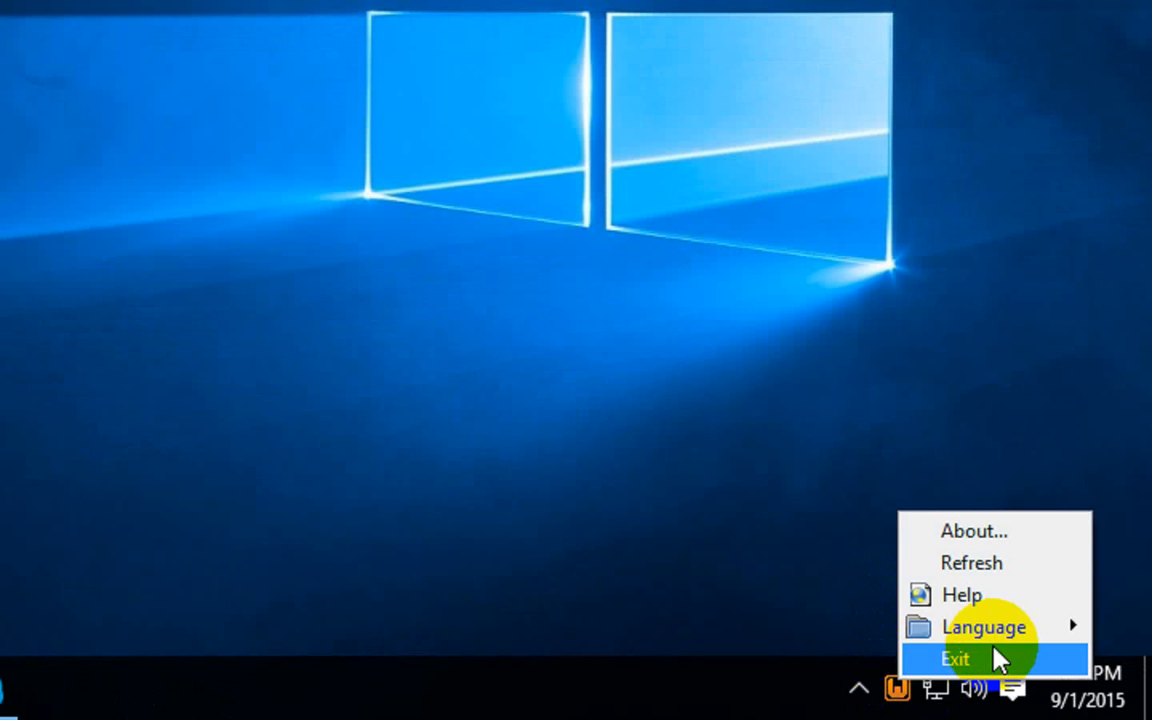
{"action": "left_click", "coordinate": [900, 690]}
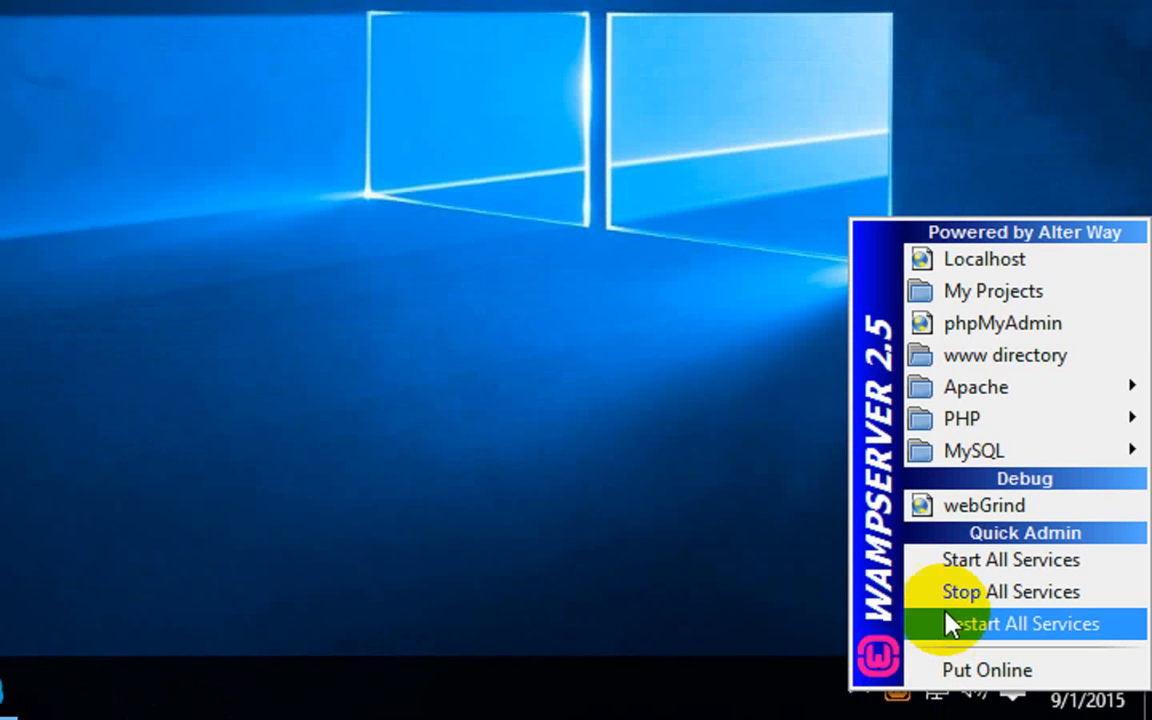
{"action": "left_click", "coordinate": [1008, 263]}
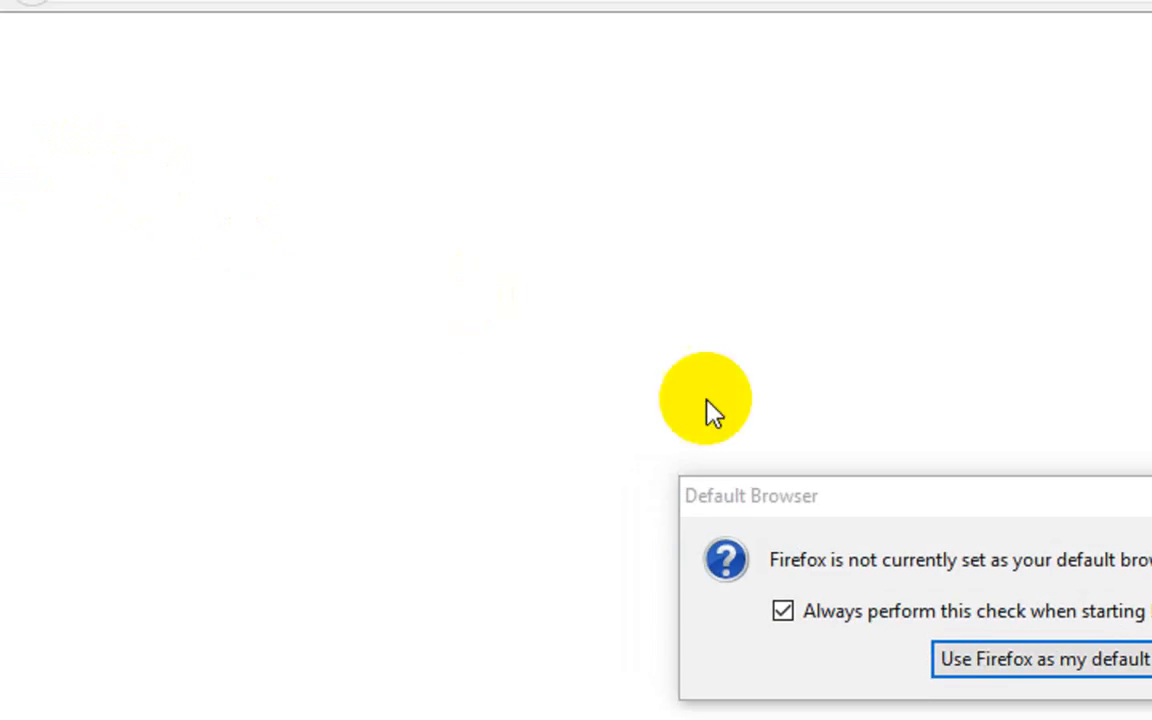
{"action": "left_click", "coordinate": [962, 545]}
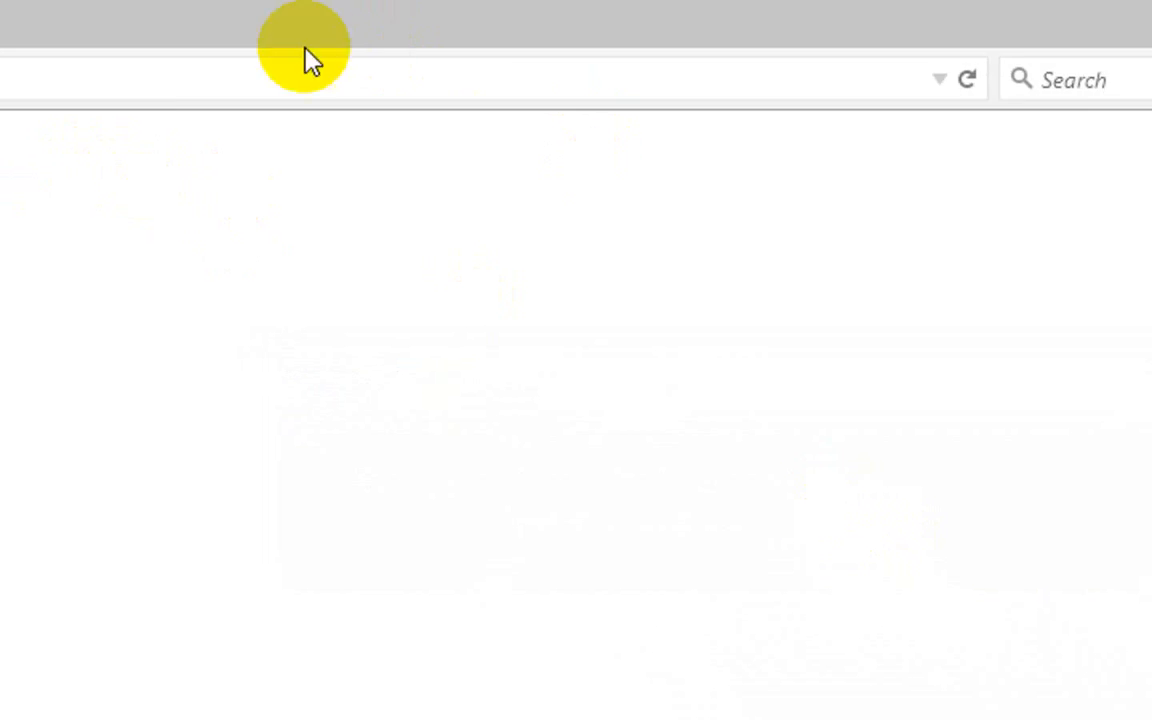
Examine the localhost address and the page it loads, and close Firefox
{"action": "left_click", "coordinate": [212, 88]}
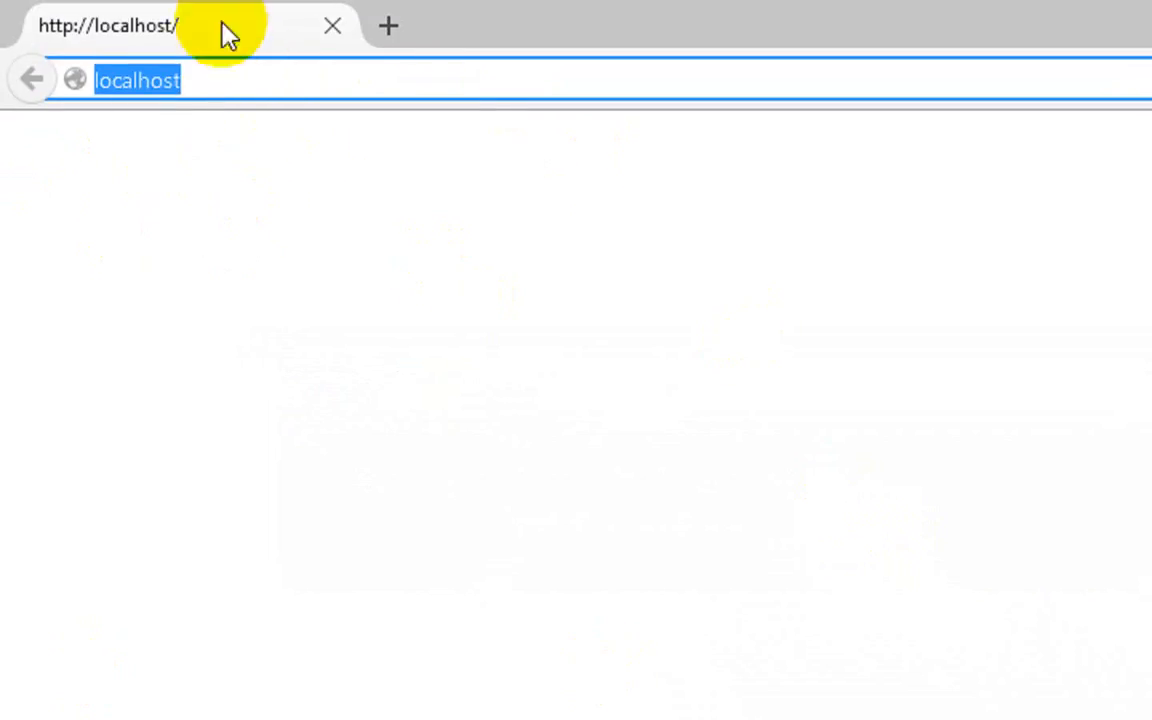
{"action": "left_click", "coordinate": [426, 83]}
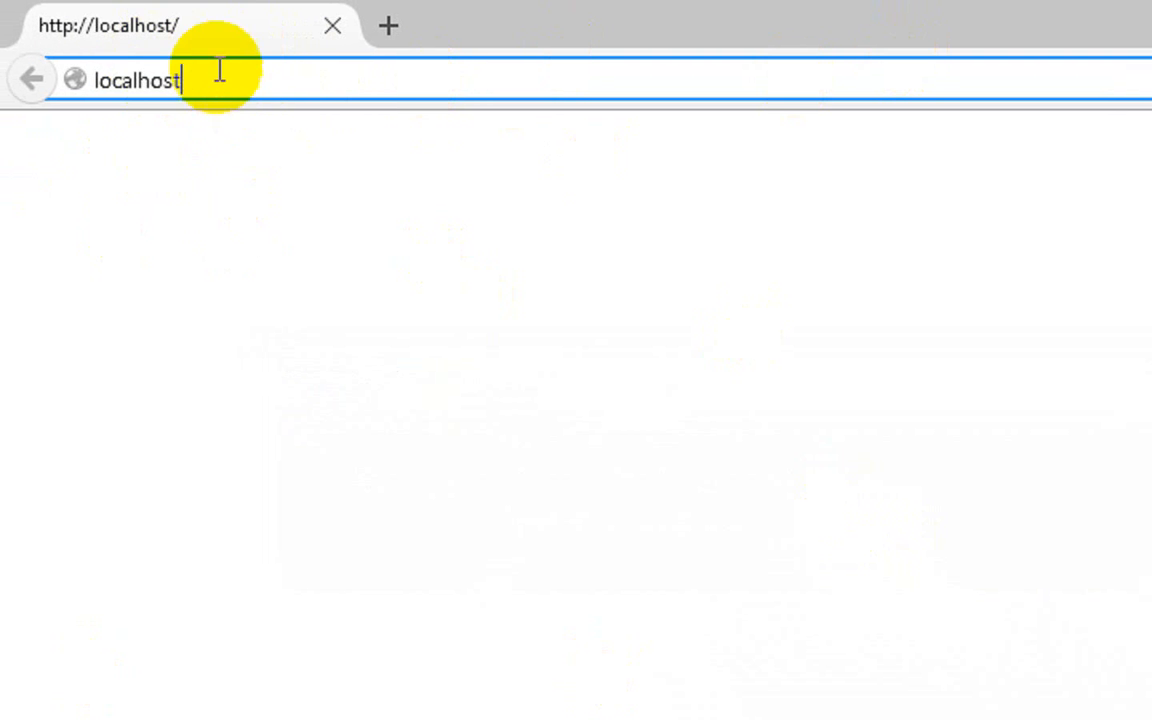
{"action": "left_click_drag", "start_coordinate": [219, 72], "coordinate": [57, 72]}
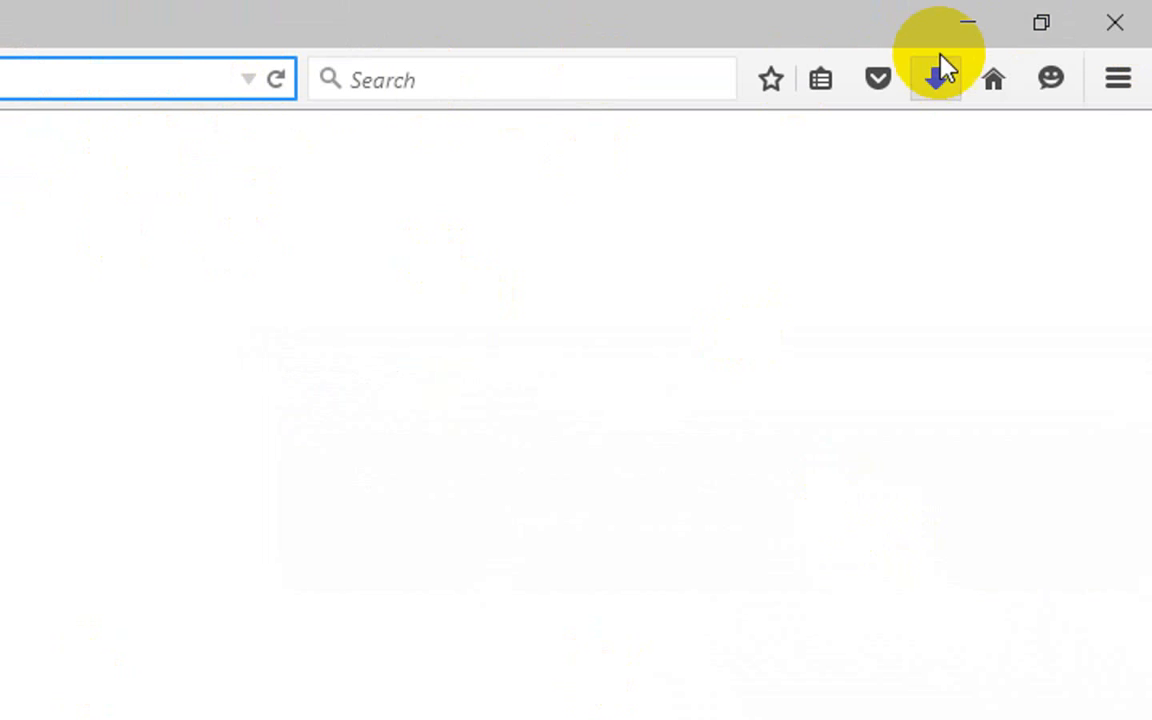
{"action": "left_click", "coordinate": [1090, 25]}
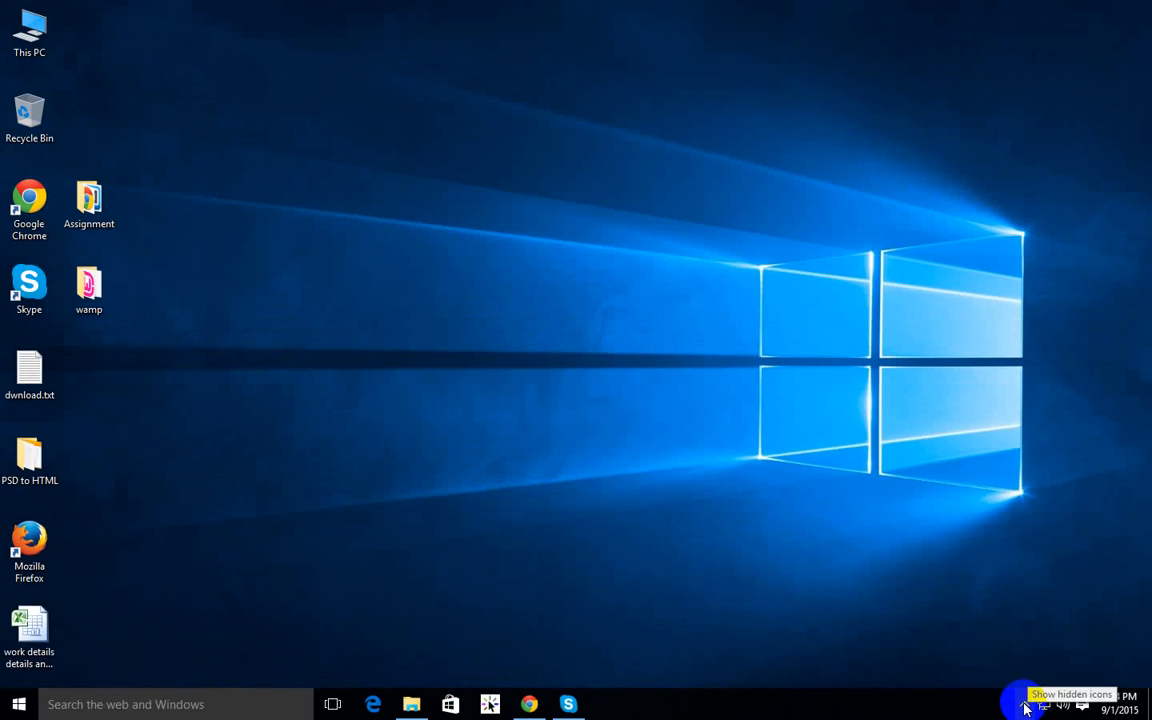
Run the Test Port 80 check of the Apache service from the WampServer notification area icon
{"action": "left_click", "coordinate": [897, 688]}
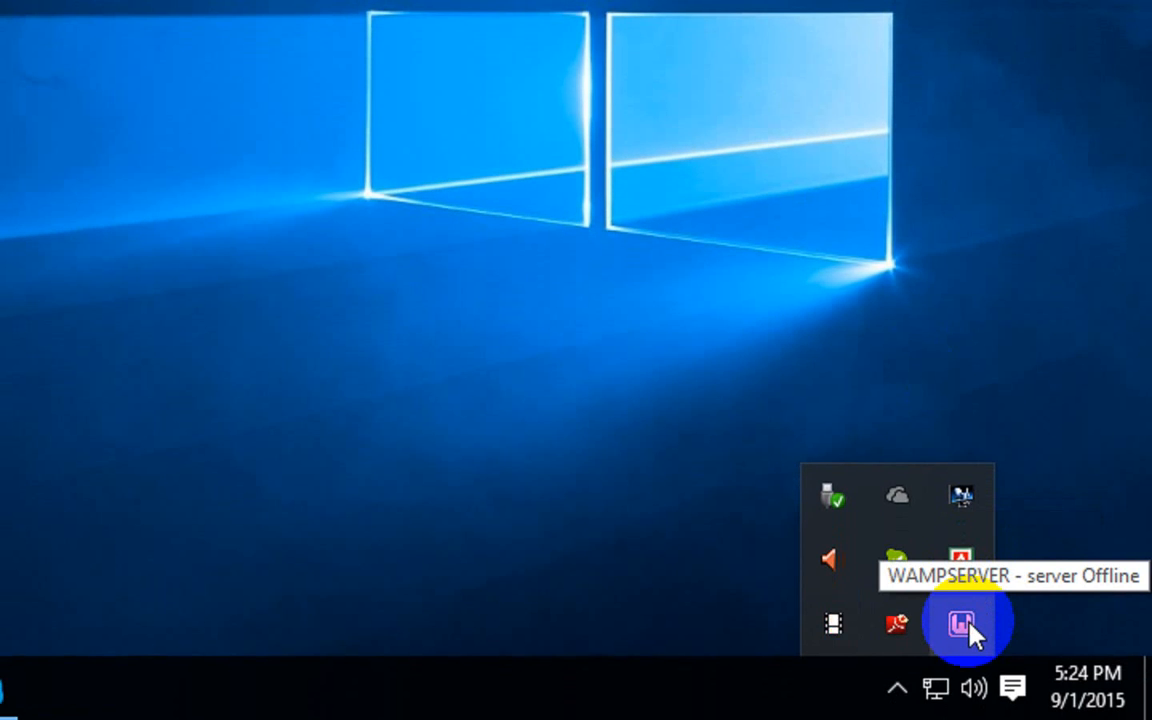
{"action": "right_click", "coordinate": [969, 624]}
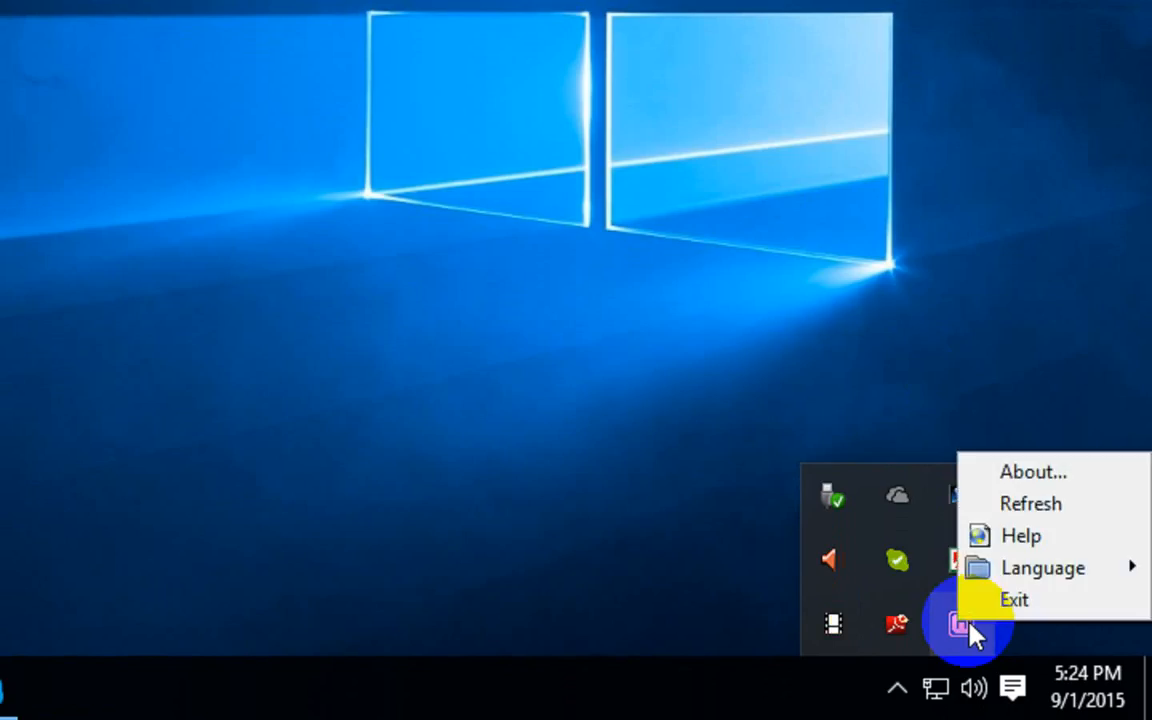
{"action": "left_click", "coordinate": [966, 634]}
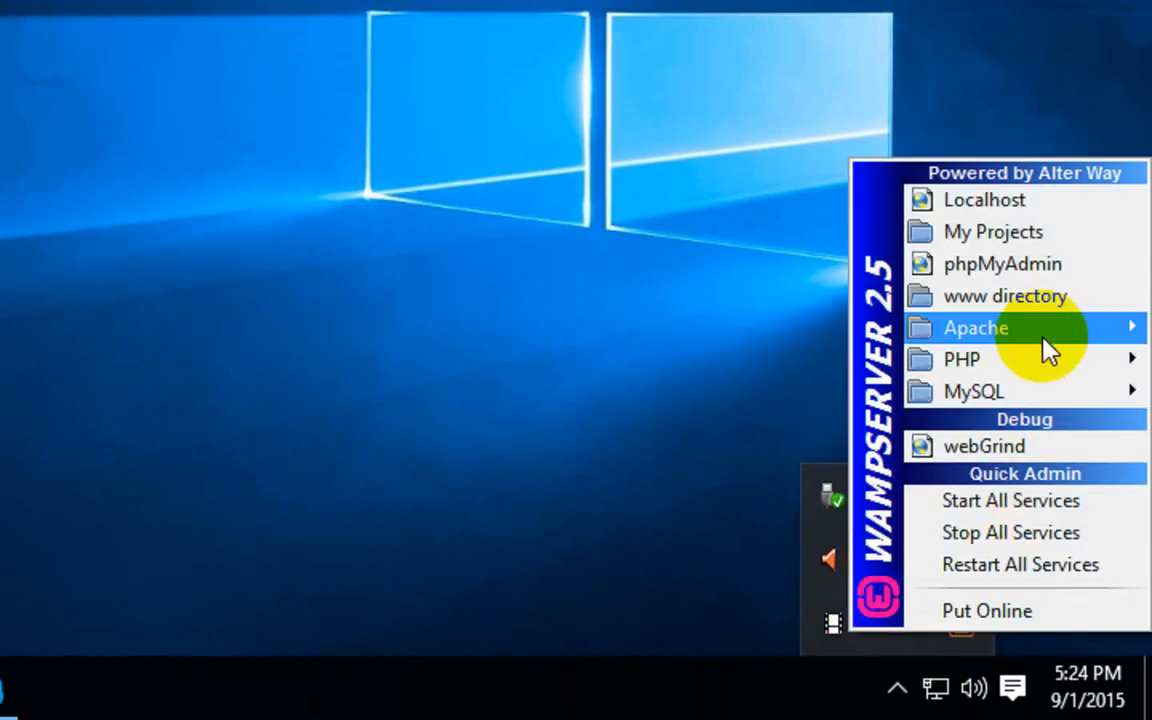
{"action": "mouse_move", "coordinate": [1043, 340]}
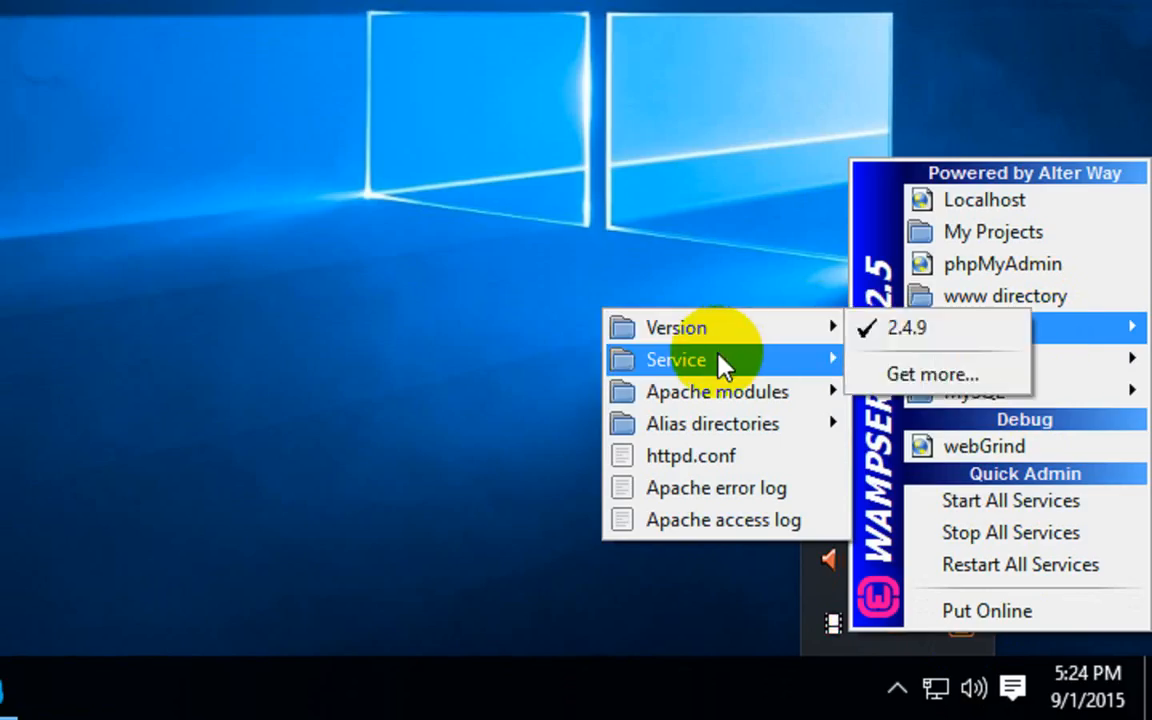
{"action": "mouse_move", "coordinate": [722, 366]}
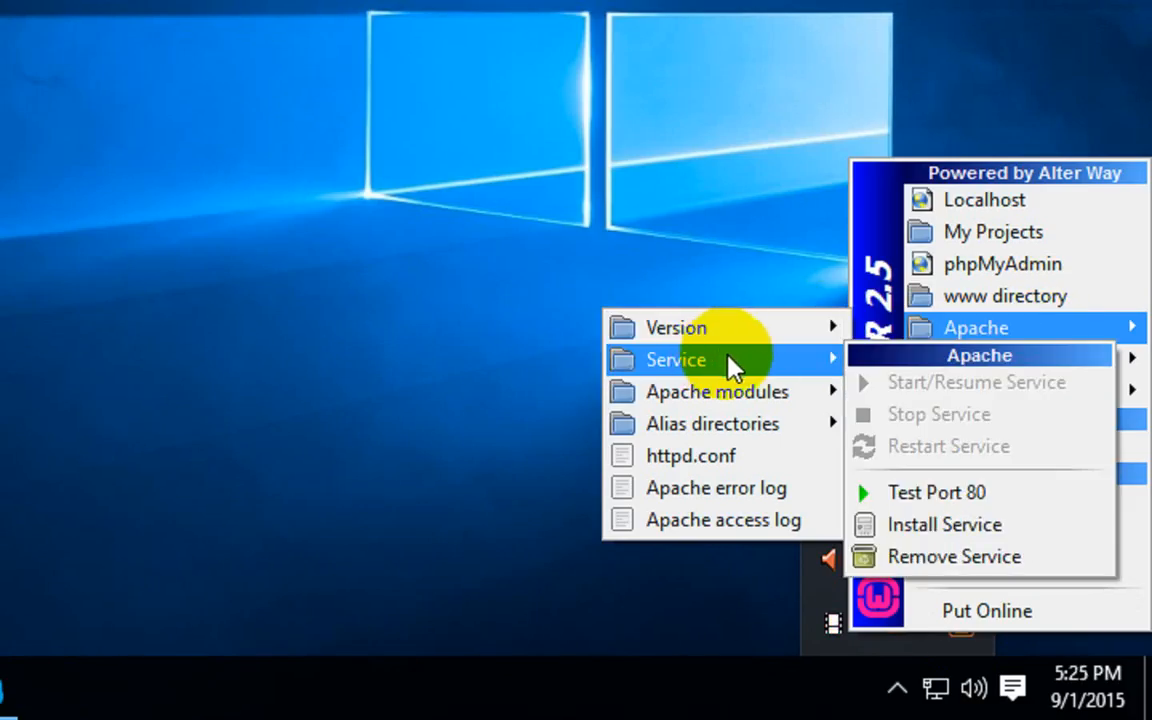
{"action": "left_click", "coordinate": [928, 495]}
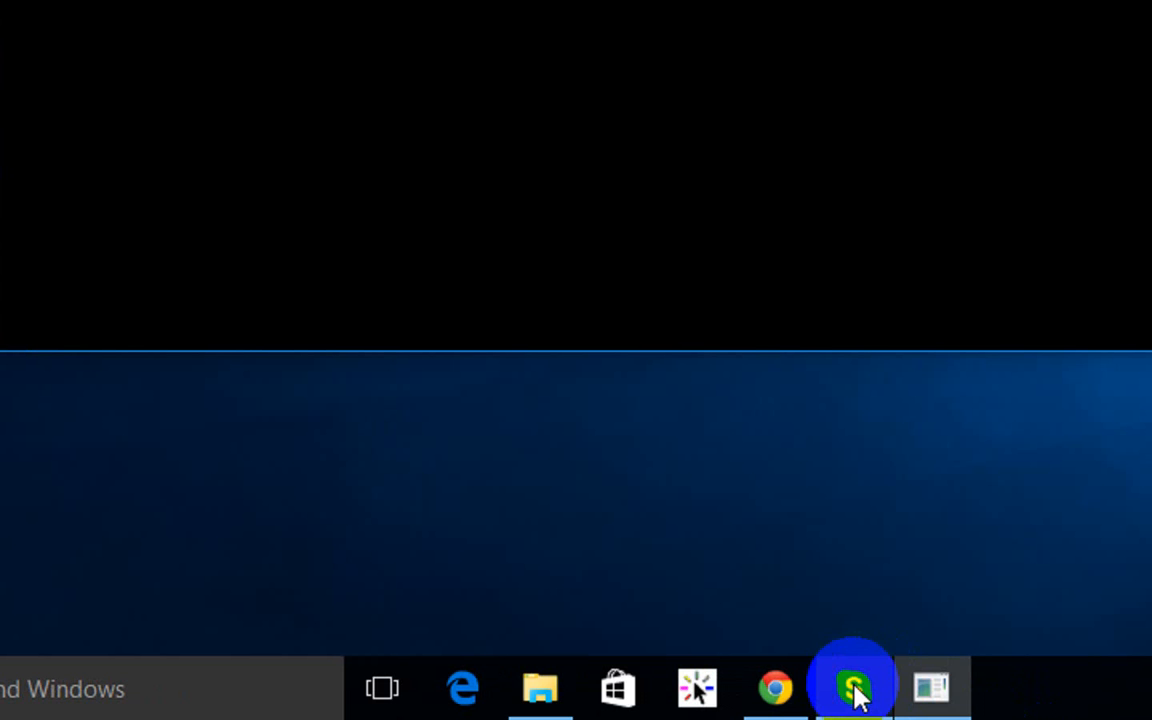
Bring up the Skype window to check whether Skype is running, and minimize it again
{"action": "mouse_move", "coordinate": [857, 694]}
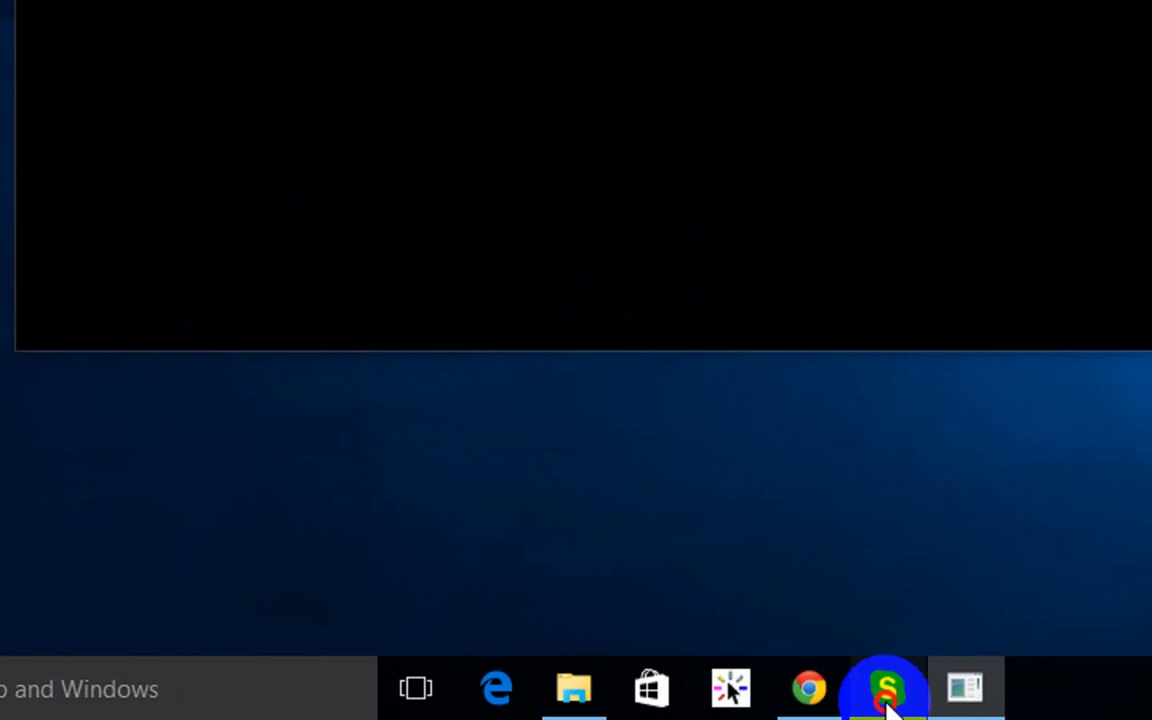
{"action": "left_click", "coordinate": [885, 697]}
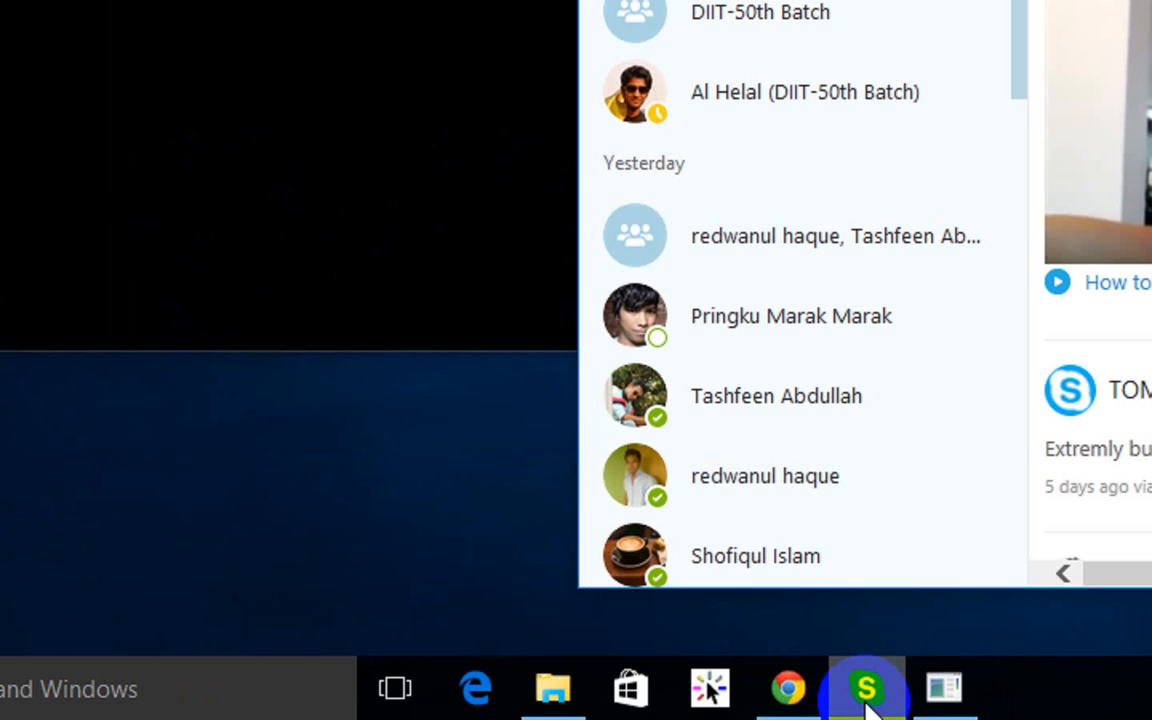
{"action": "left_click", "coordinate": [885, 697]}
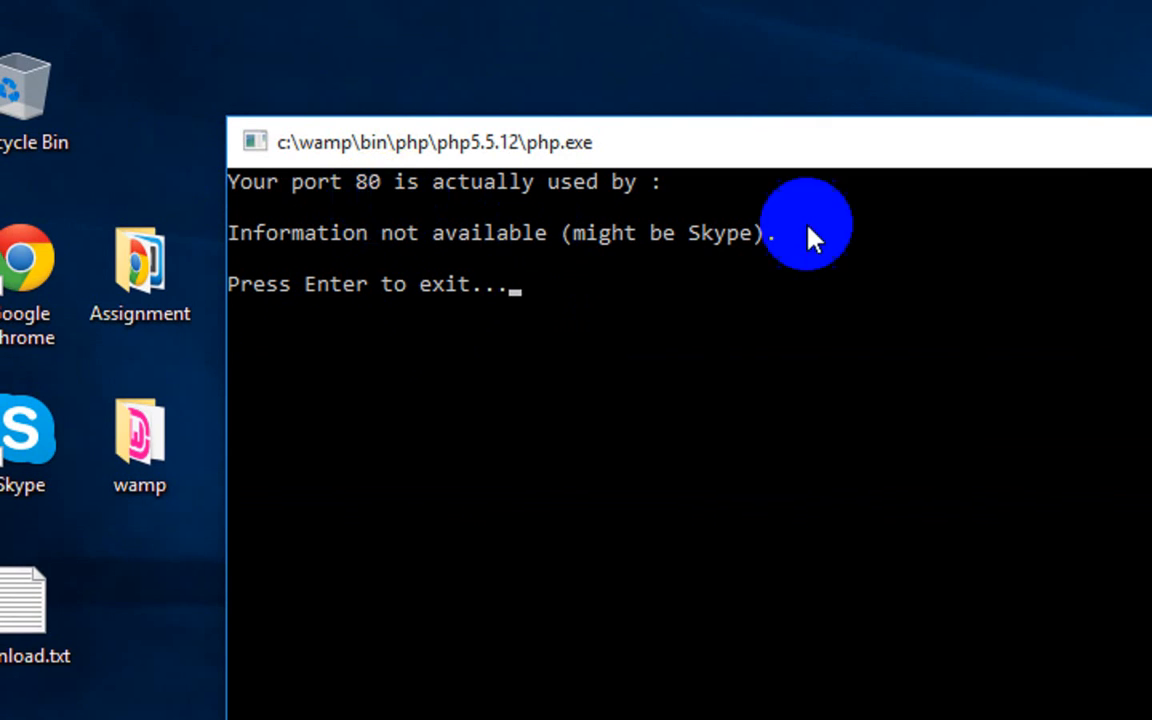
Read the port 80 test output and close the php.exe console window
{"action": "left_click", "coordinate": [898, 304]}
{"action": "key", "text": "Return"}
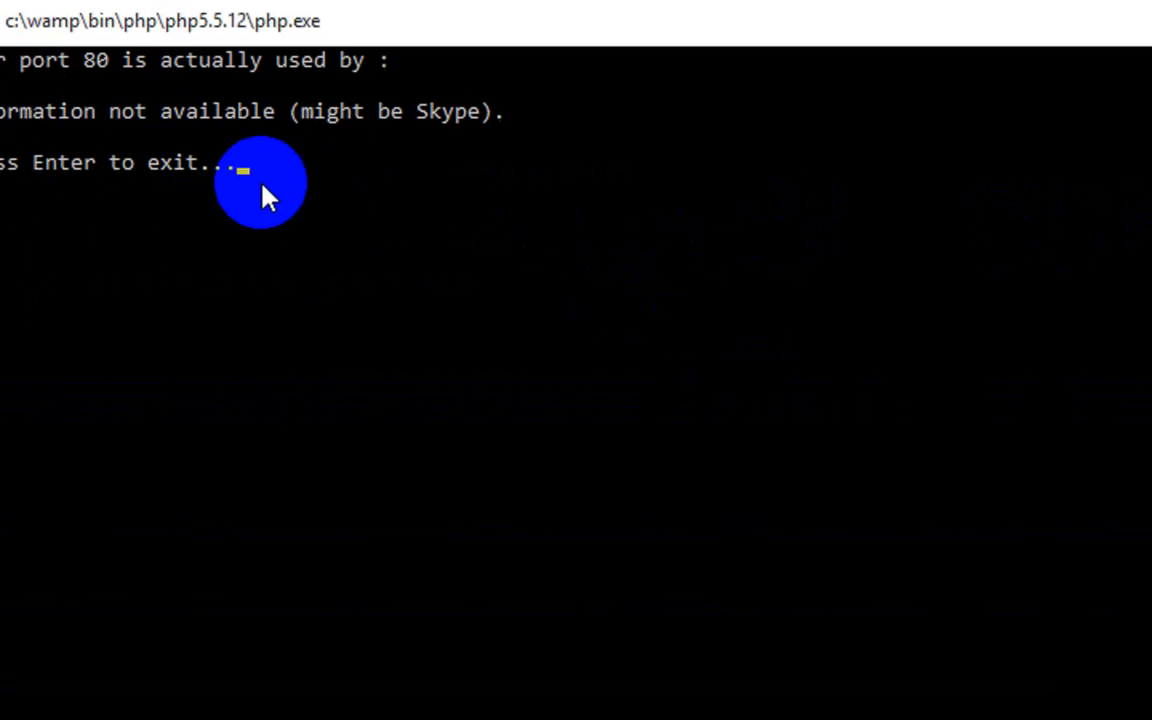
{"action": "left_click", "coordinate": [297, 186]}
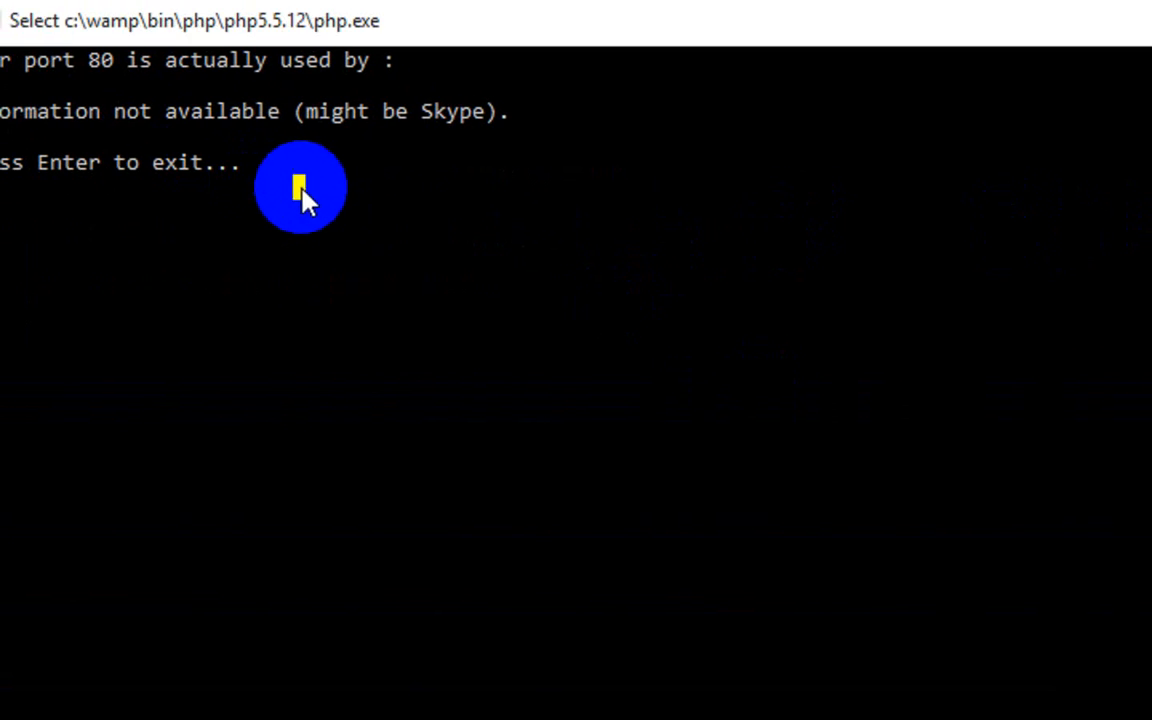
{"action": "key", "text": "Return"}
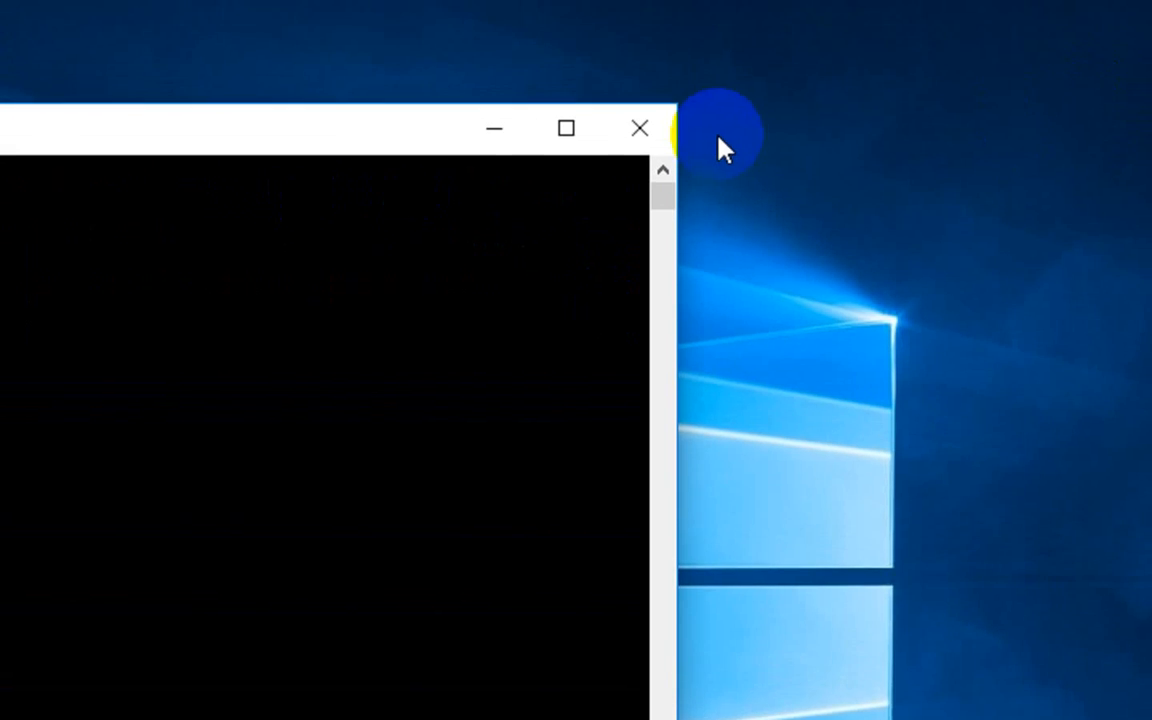
{"action": "left_click", "coordinate": [640, 174]}
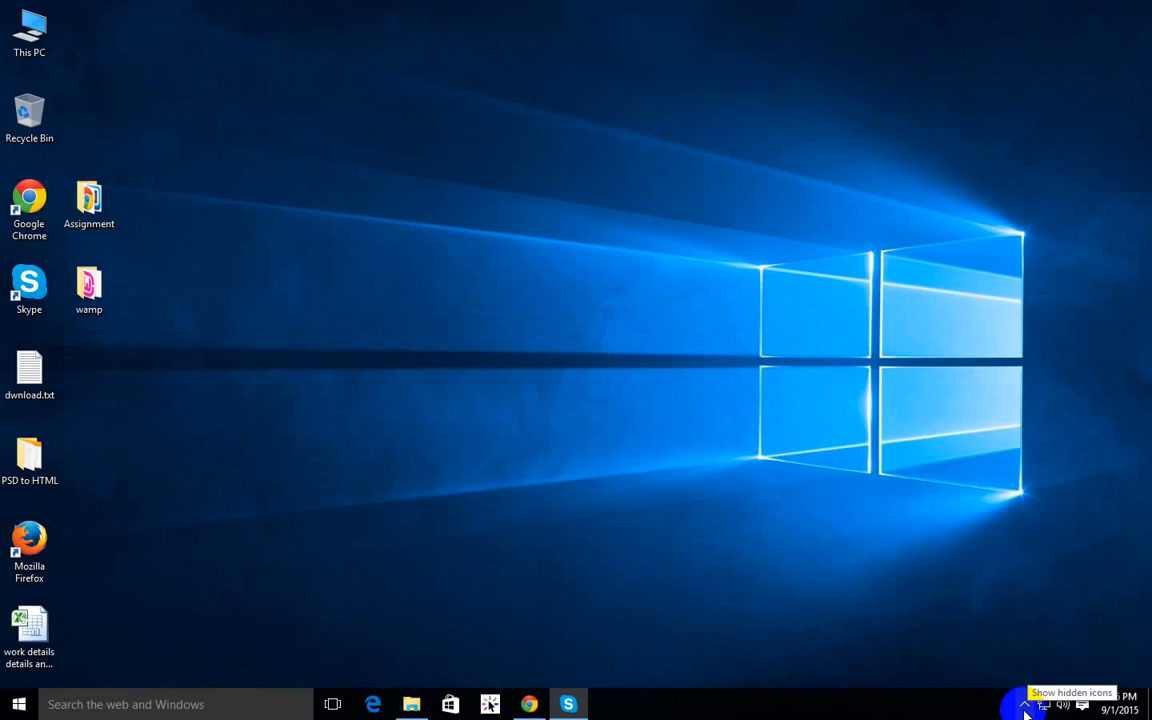
Open Apache's httpd.conf configuration file in Notepad from WampServer's Apache options
{"action": "left_click", "coordinate": [1025, 711]}
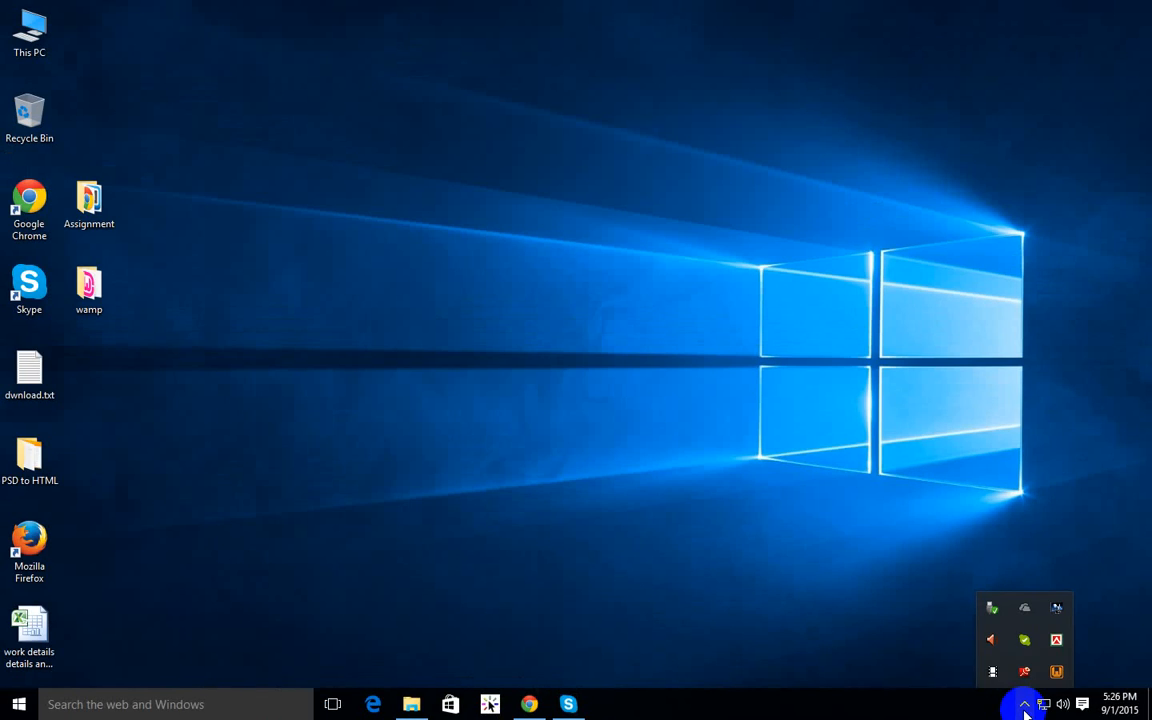
{"action": "left_click", "coordinate": [740, 391]}
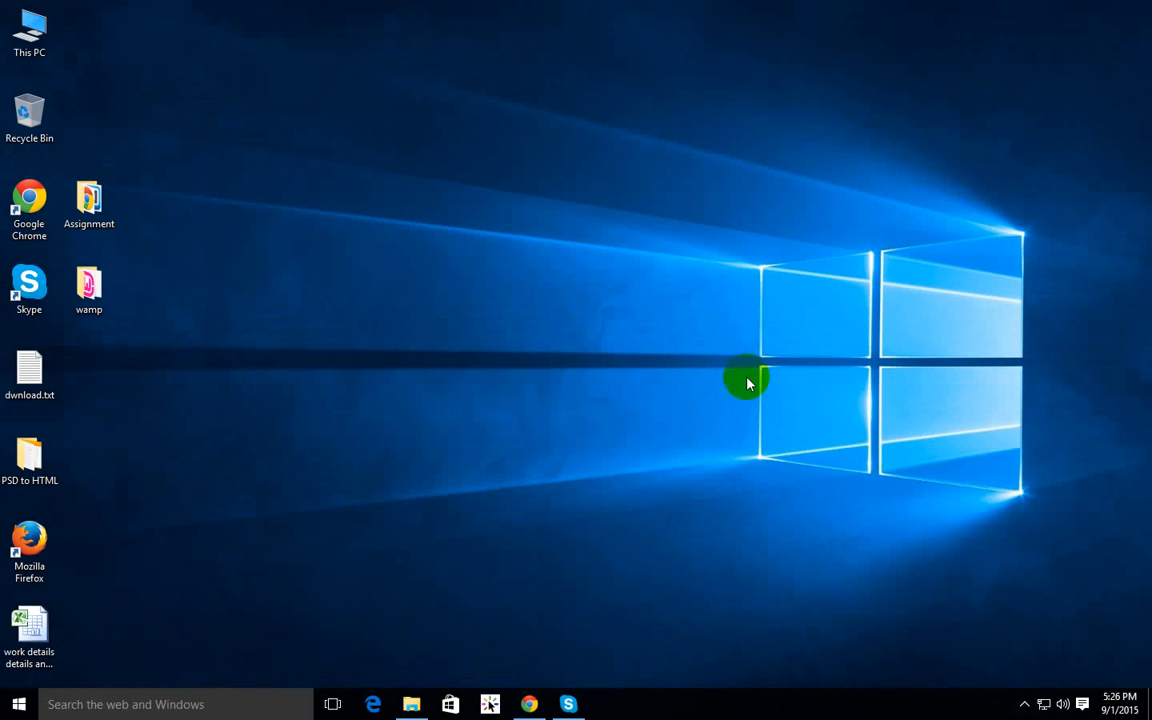
{"action": "left_click", "coordinate": [1025, 708]}
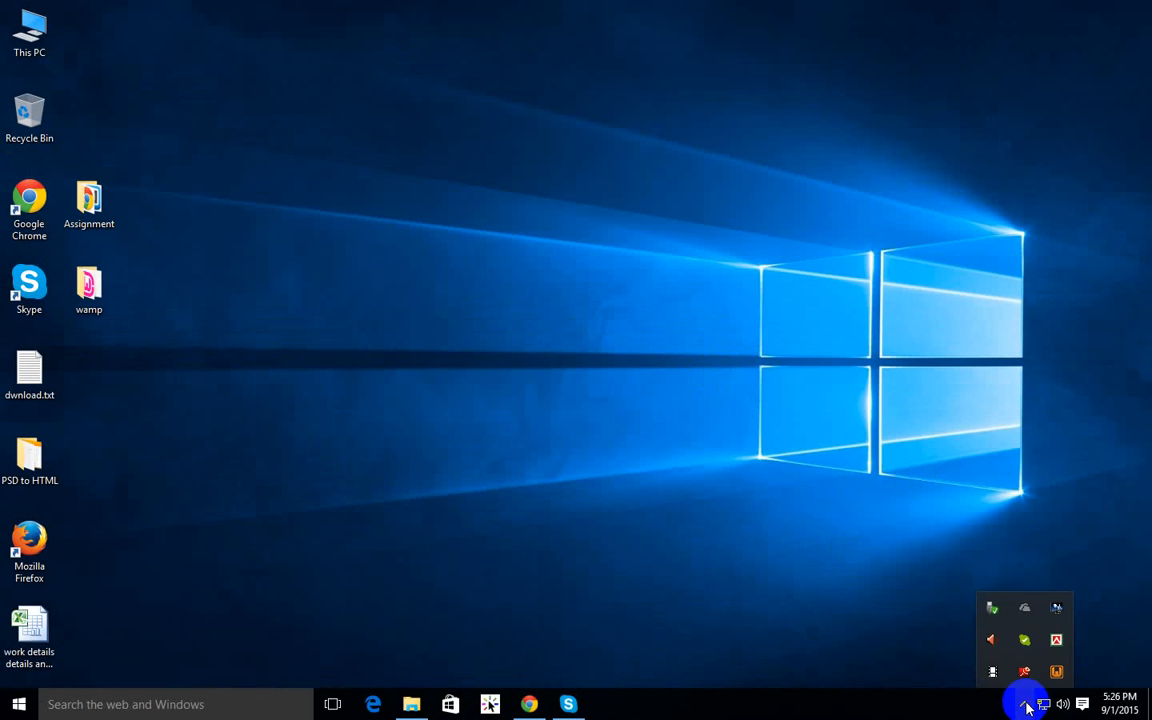
{"action": "left_click", "coordinate": [1054, 670]}
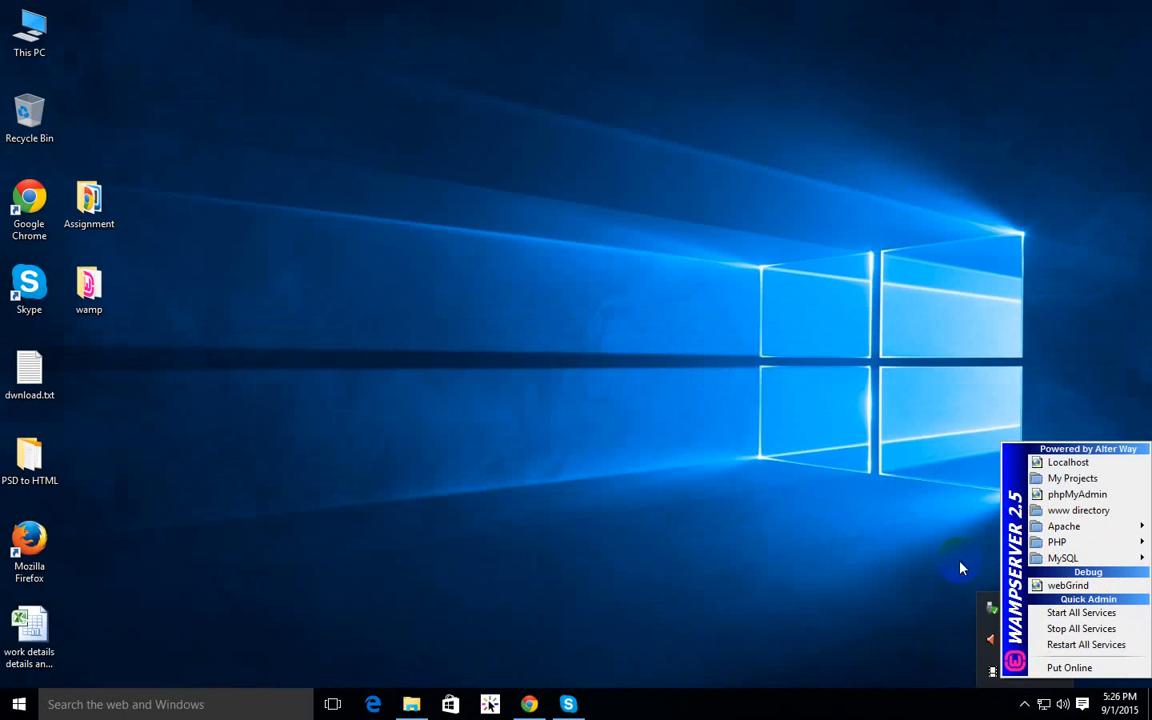
{"action": "mouse_move", "coordinate": [1064, 528]}
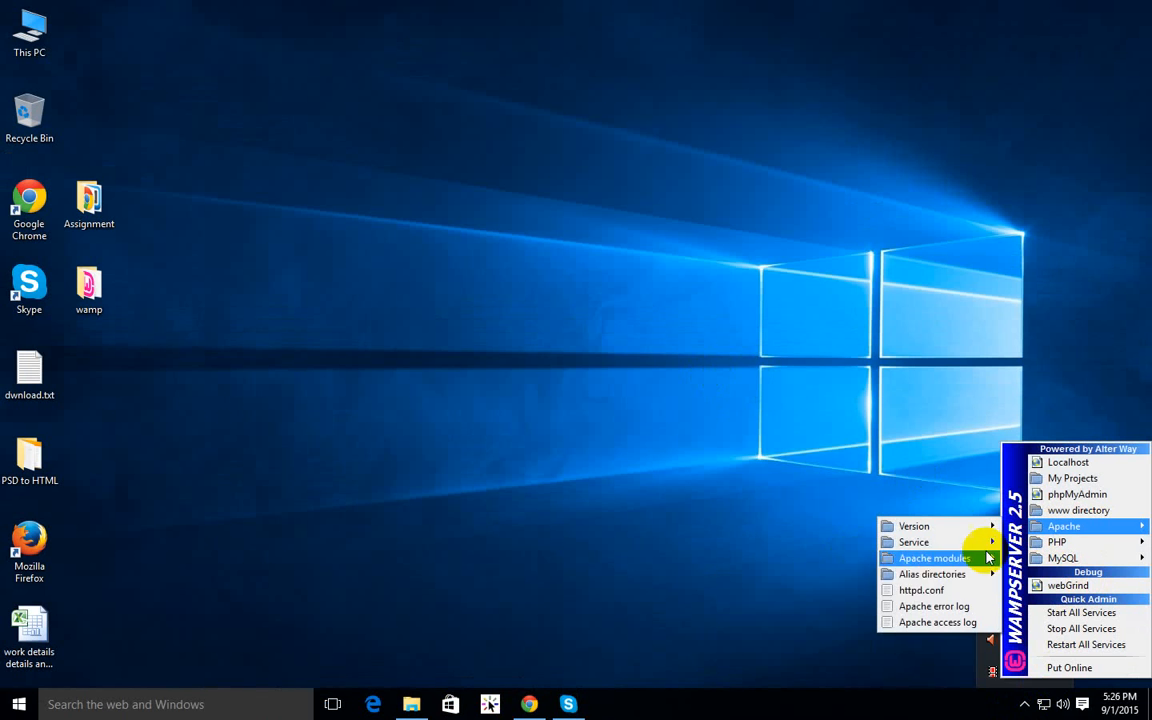
{"action": "left_click", "coordinate": [937, 598]}
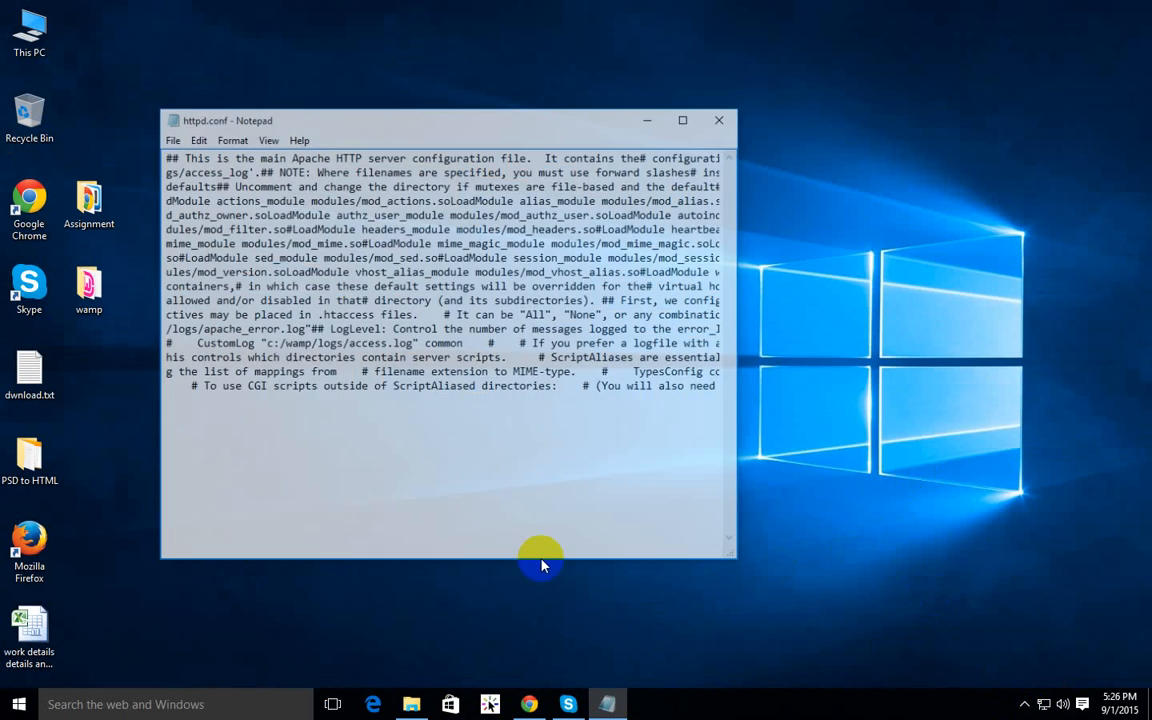
Search httpd.conf for 80 and move the Find dialog clear of the ServerName localhost line
{"action": "scroll", "coordinate": [359, 346], "scroll_direction": "right", "scroll_amount": 3}
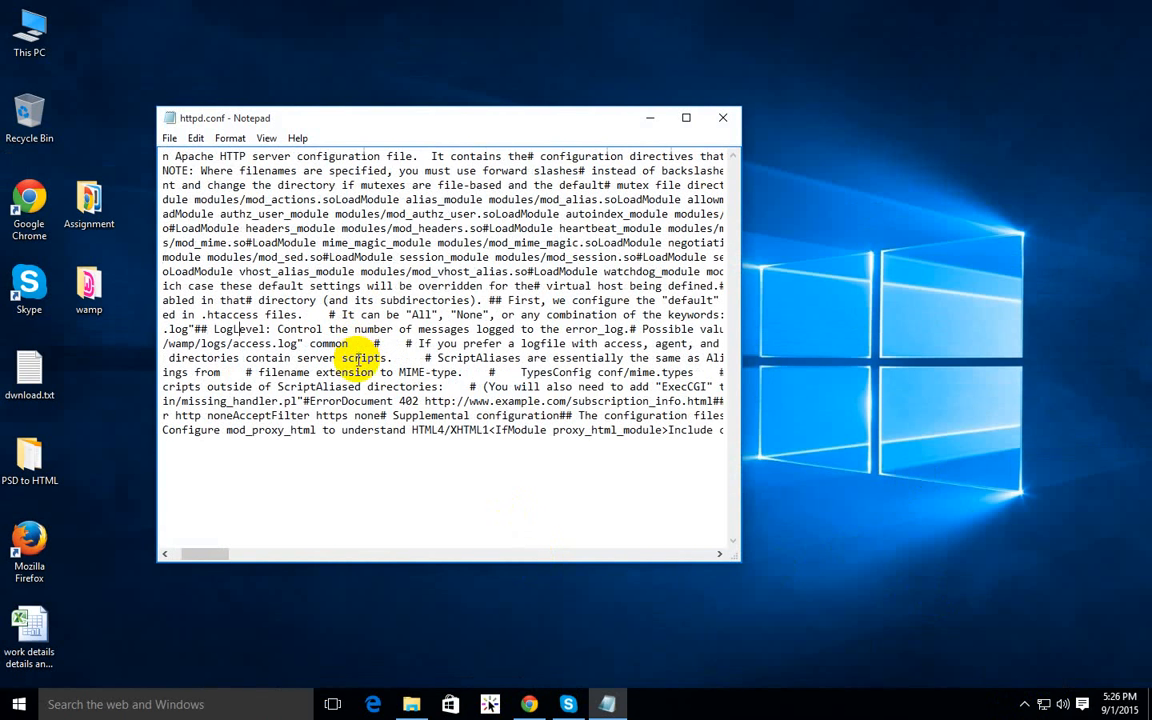
{"action": "scroll", "coordinate": [359, 357], "scroll_direction": "left", "scroll_amount": 2}
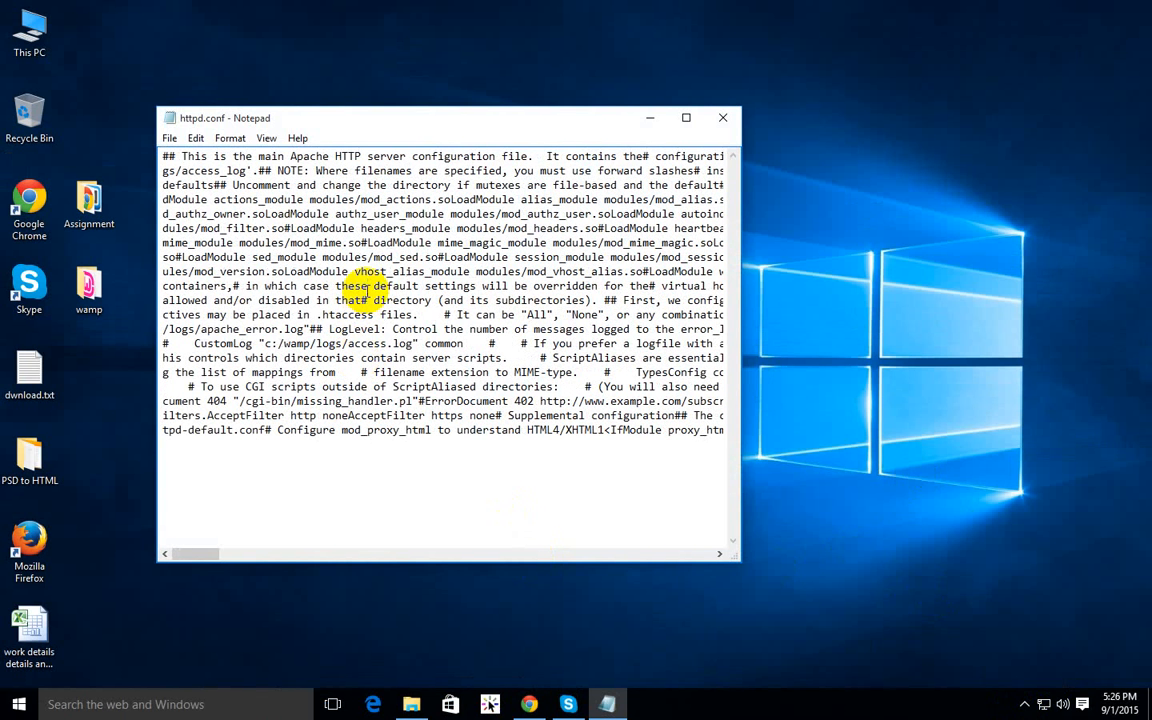
{"action": "key", "text": "ctrl+f"}
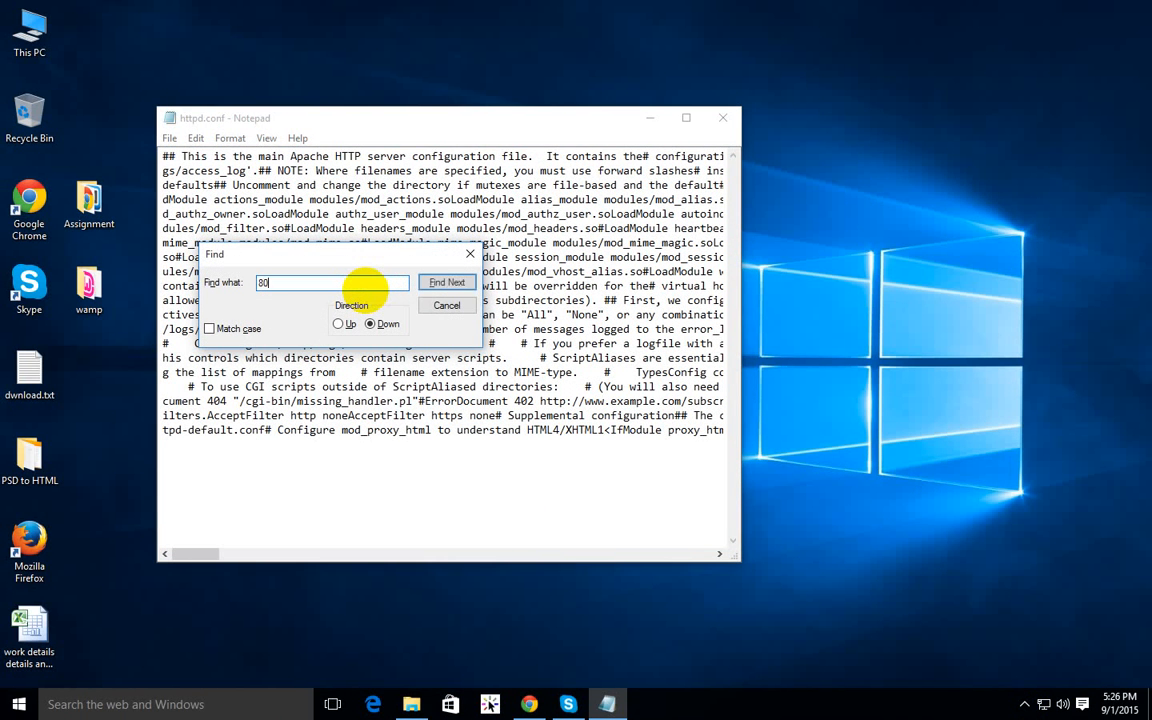
{"action": "key", "text": "Return"}
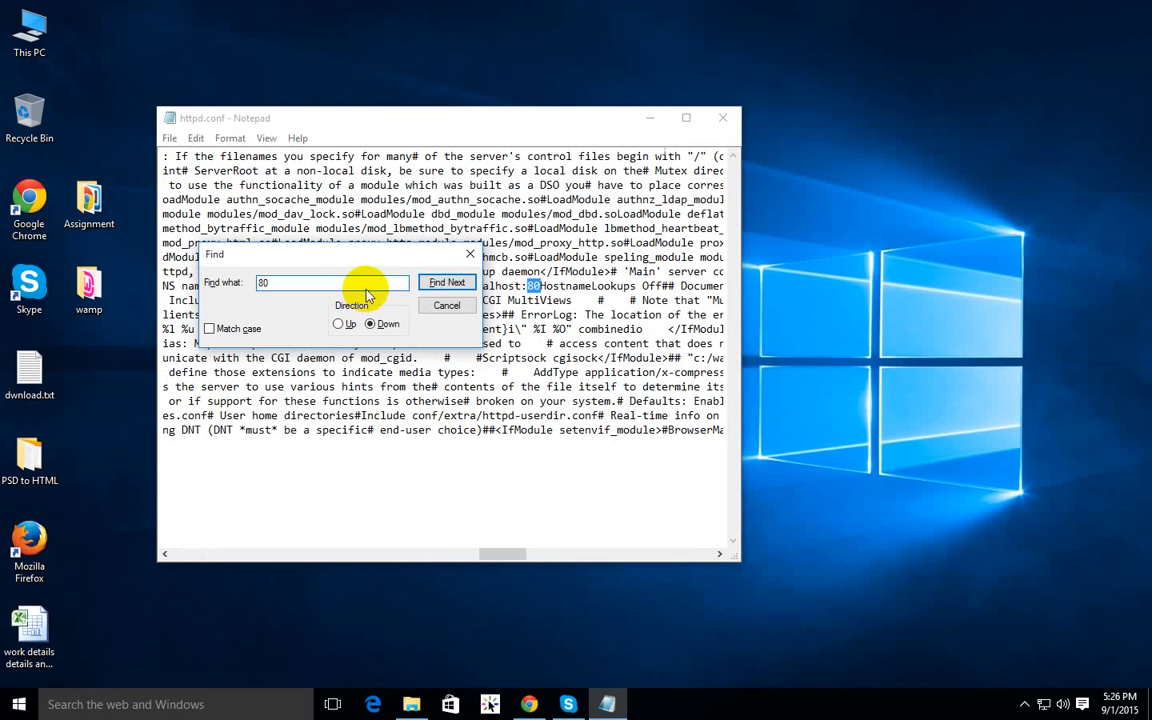
{"action": "left_click_drag", "start_coordinate": [372, 258], "coordinate": [562, 451]}
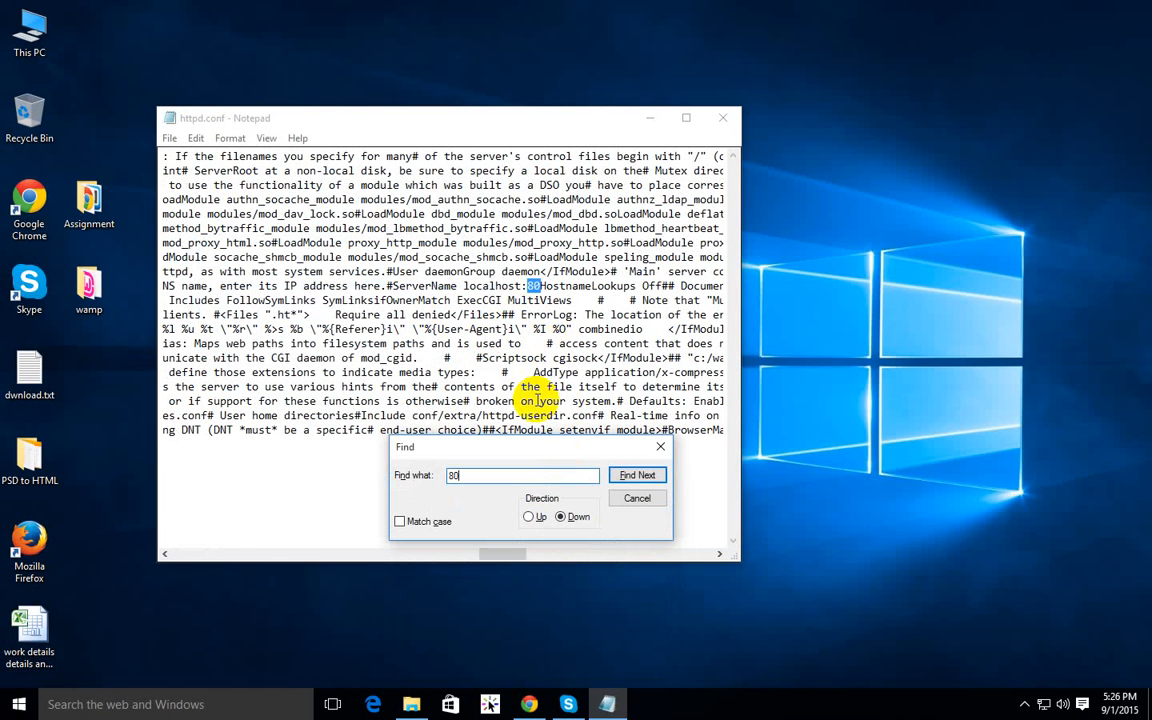
Finish the search for 80 and close the httpd.conf file in Notepad
{"action": "left_click", "coordinate": [640, 474]}
{"action": "left_click", "coordinate": [680, 409]}
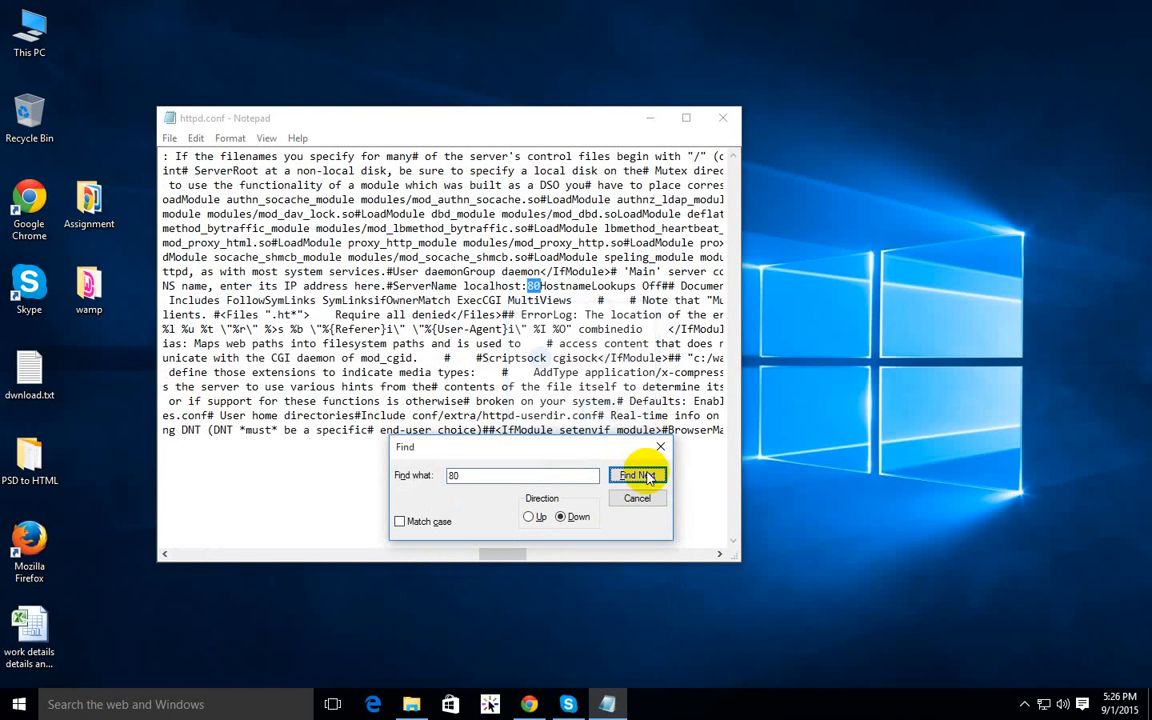
{"action": "left_click", "coordinate": [637, 498]}
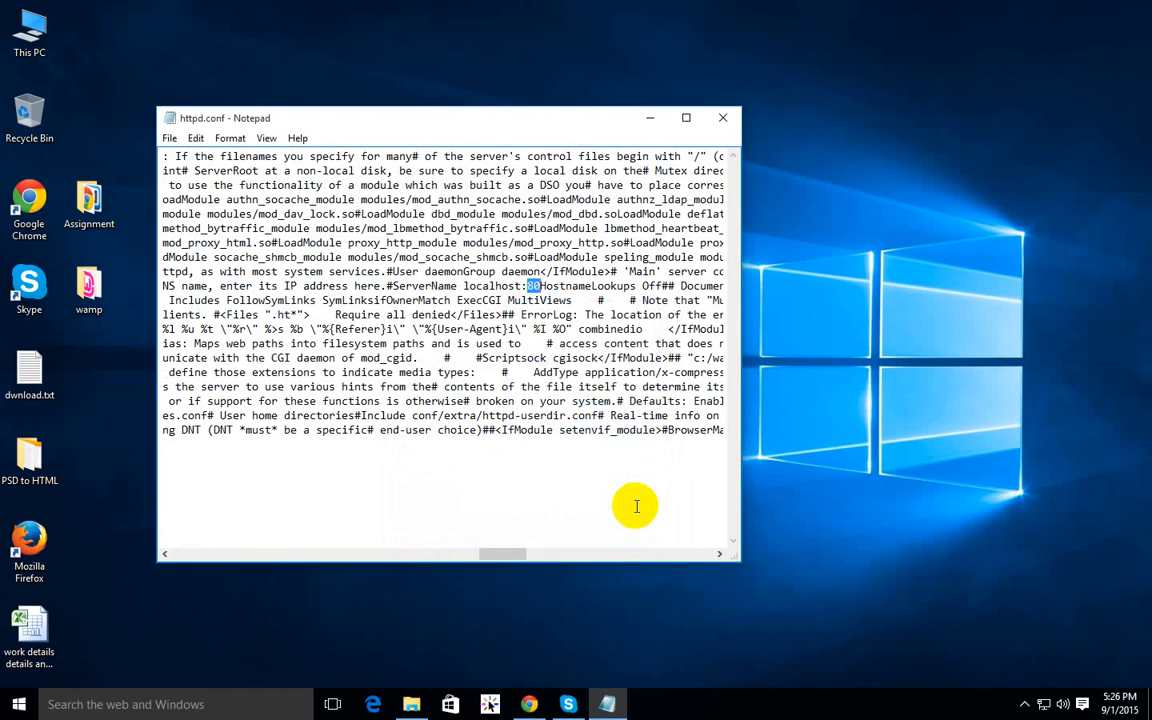
{"action": "left_click", "coordinate": [730, 121]}
{"action": "right_click", "coordinate": [411, 255]}
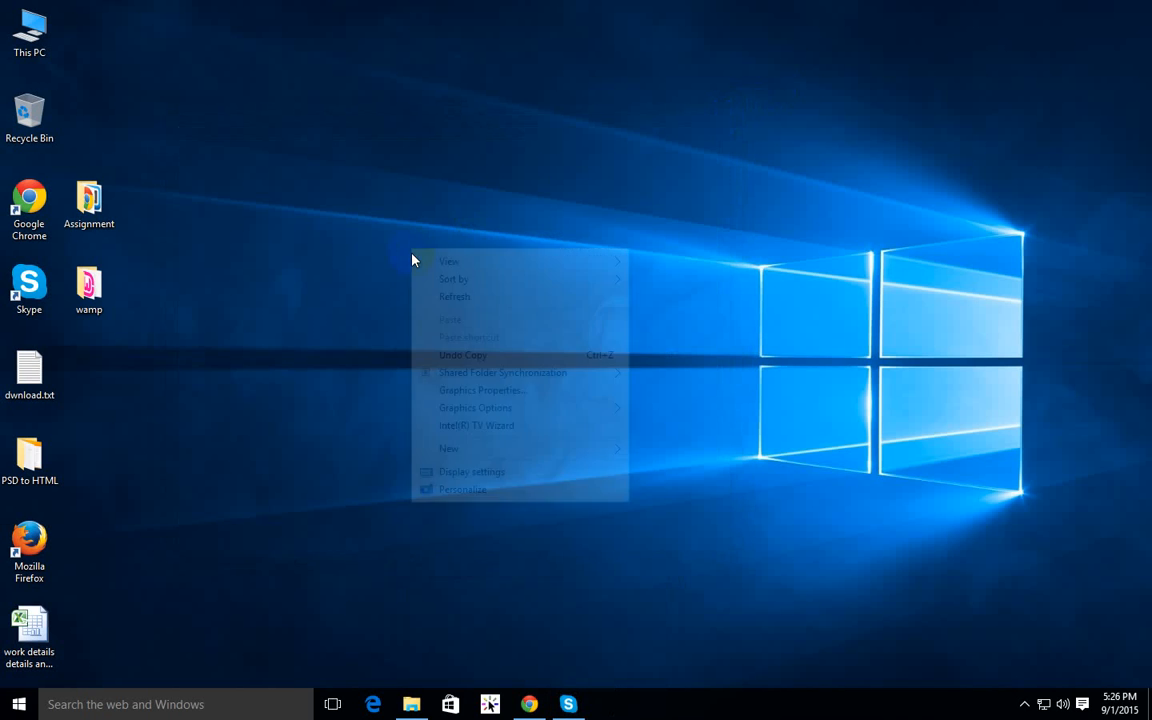
{"action": "left_click", "coordinate": [437, 296]}
In Skype's advanced connection options, turn off the use of port 80 and 443 for additional incoming connections
{"action": "left_click", "coordinate": [570, 703]}
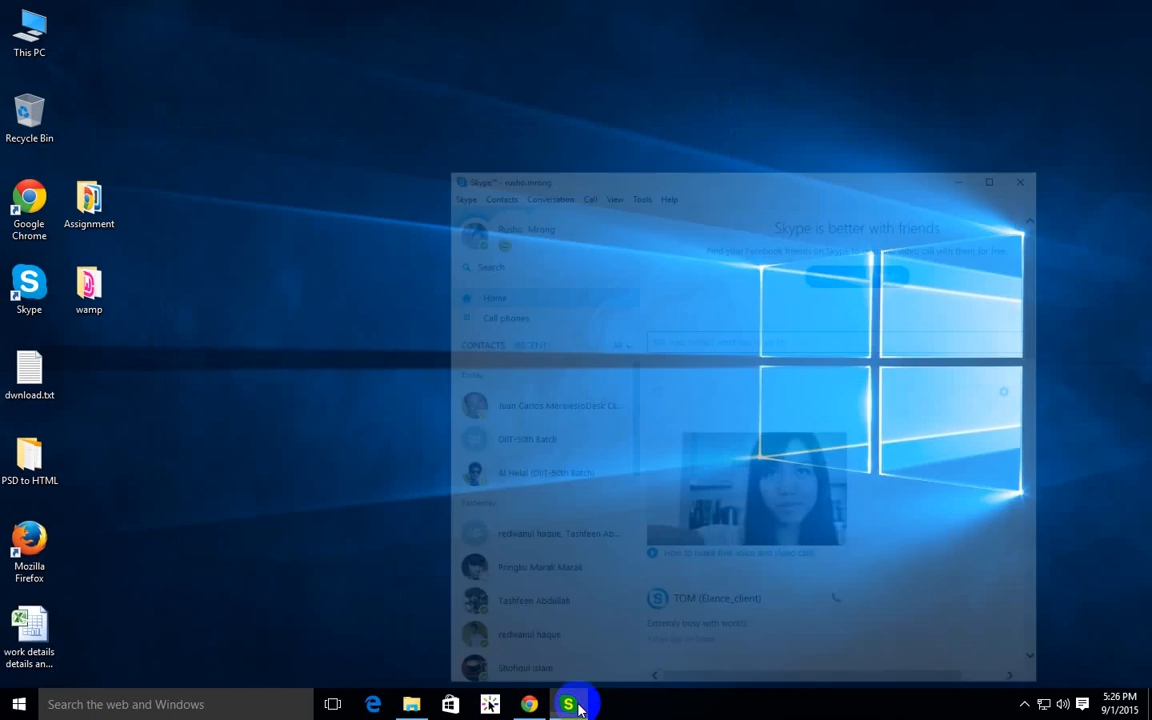
{"action": "left_click_drag", "start_coordinate": [711, 71], "coordinate": [522, 69]}
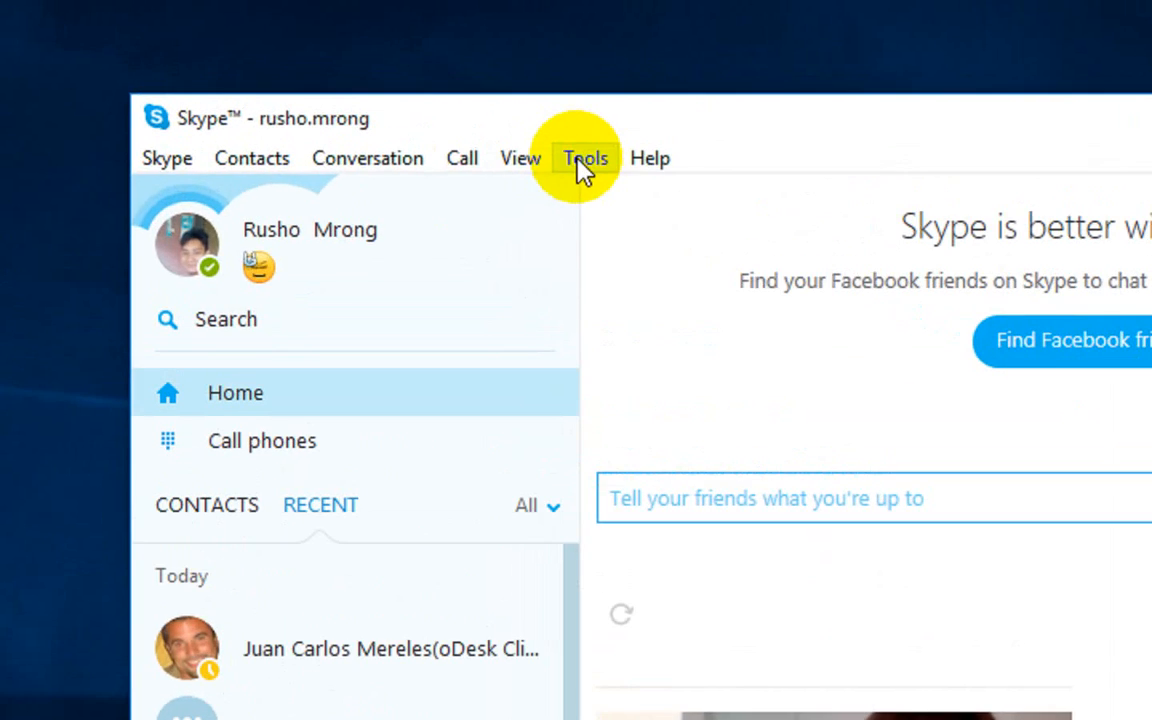
{"action": "left_click", "coordinate": [463, 79]}
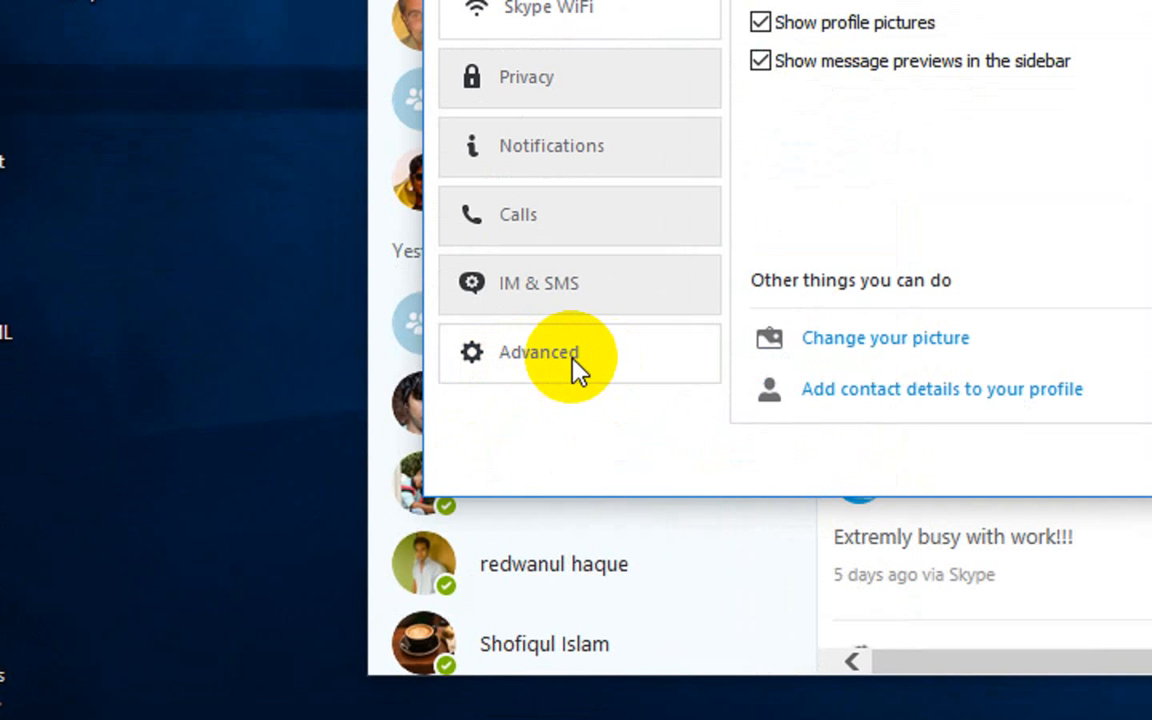
{"action": "left_click", "coordinate": [605, 362]}
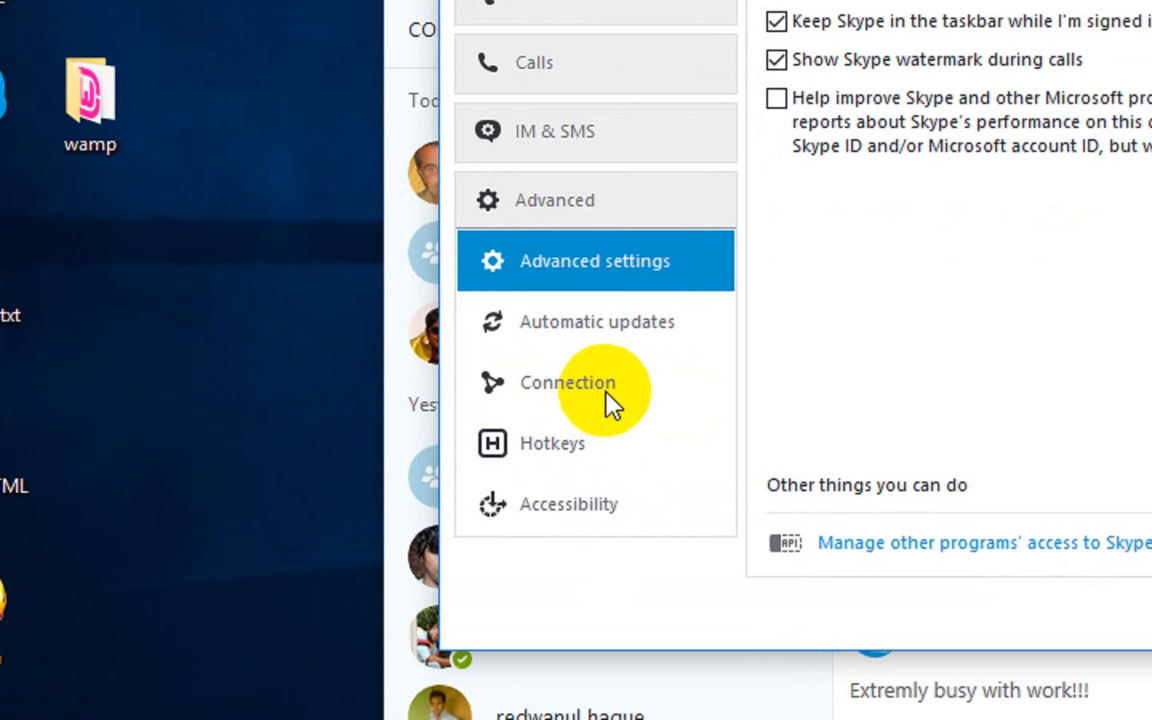
{"action": "left_click", "coordinate": [605, 400]}
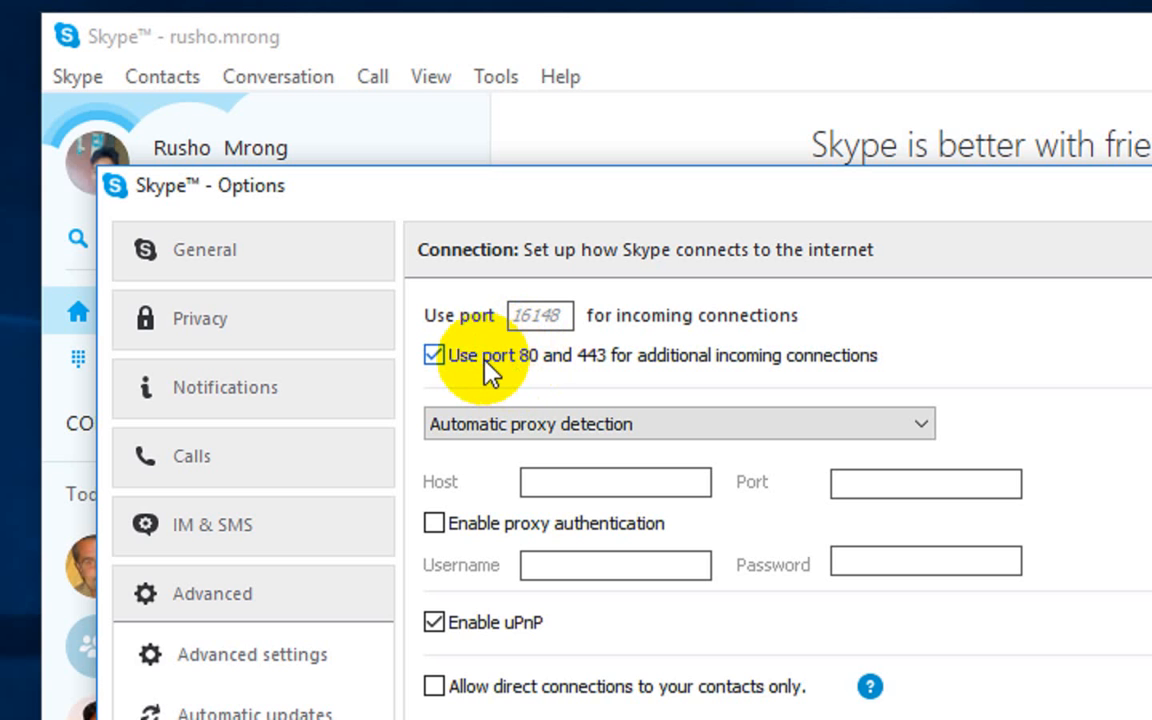
{"action": "left_click", "coordinate": [434, 355]}
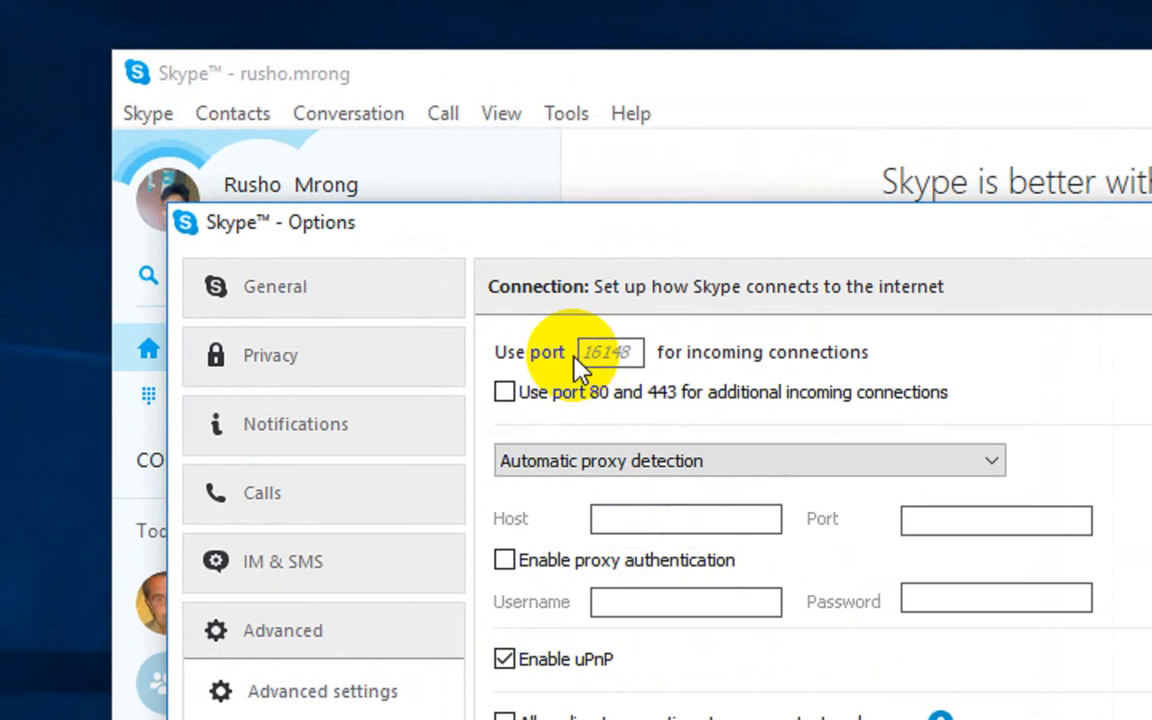
Set Skype's port for incoming connections to 81, save the options and dismiss the information message
{"action": "left_click", "coordinate": [592, 351]}
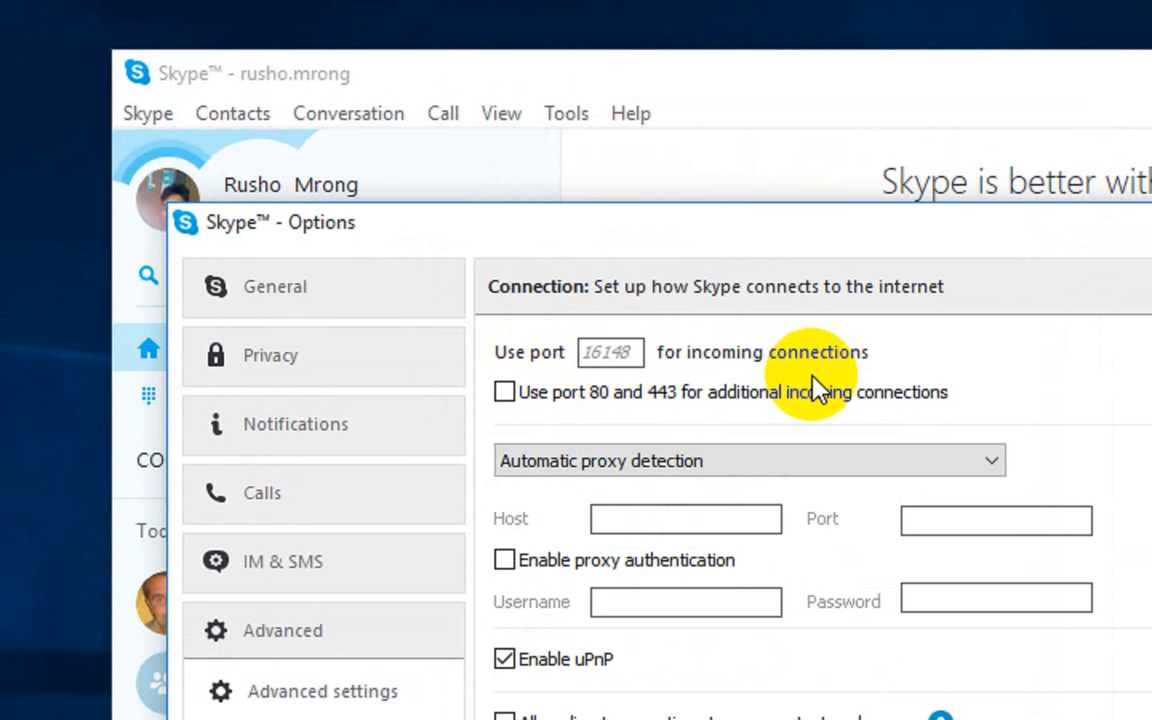
{"action": "key", "text": "shift+Left"}
{"action": "key", "text": "shift+Left"}
{"action": "key", "text": "shift+Left"}
{"action": "key", "text": "shift+Left"}
{"action": "key", "text": "BackSpace"}
{"action": "type", "text": "81"}
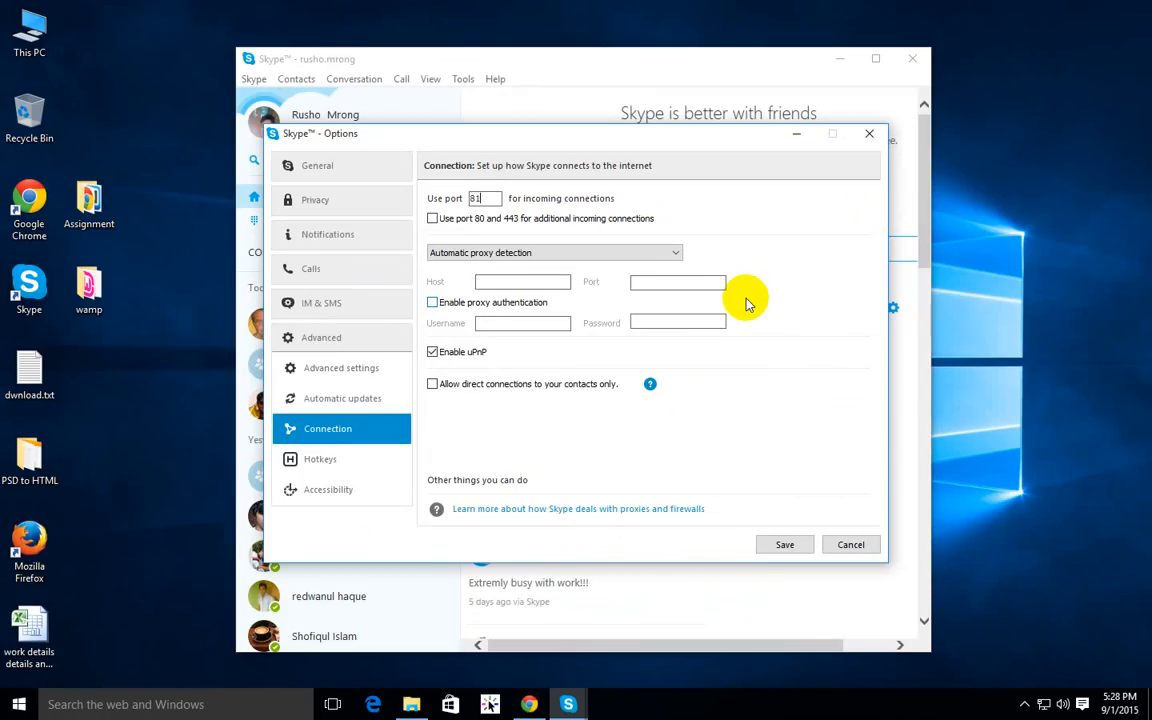
{"action": "left_click", "coordinate": [787, 547]}
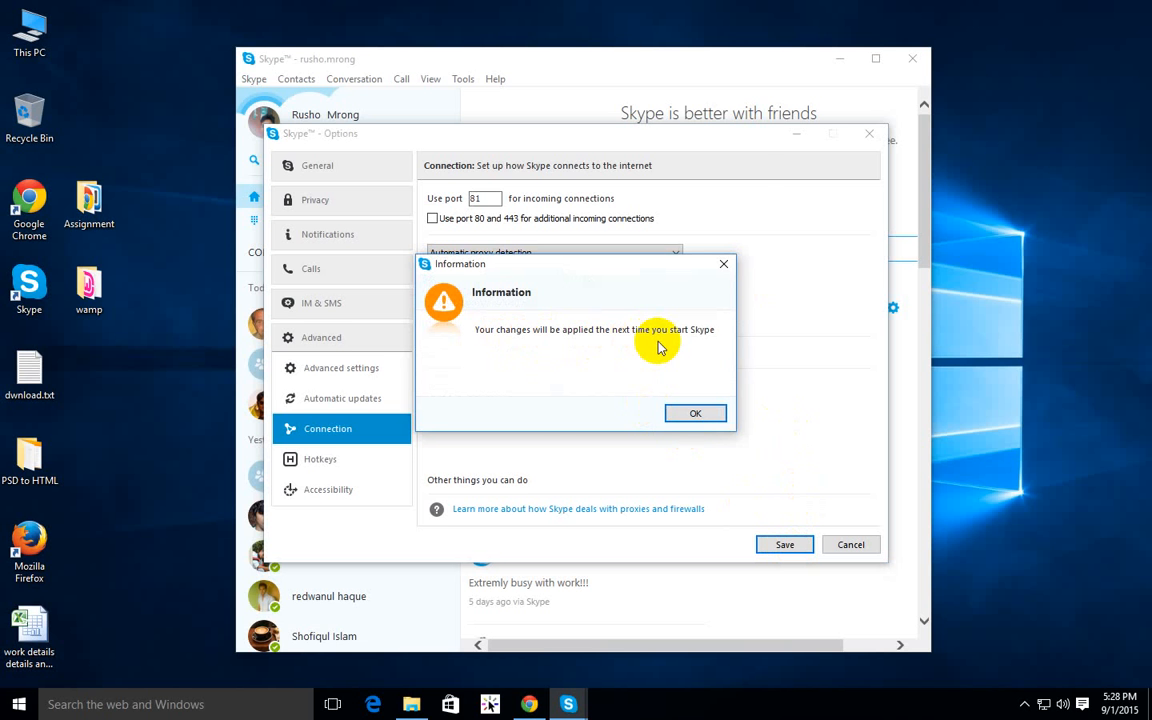
{"action": "left_click", "coordinate": [685, 414]}
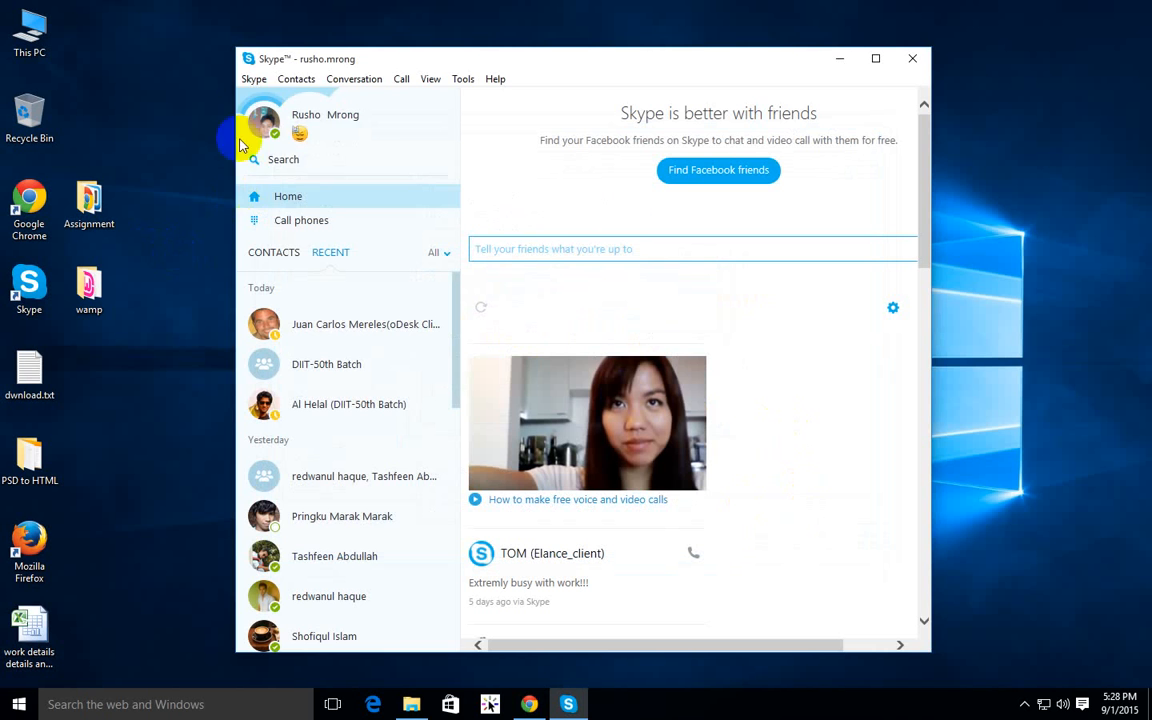
Sign out of Skype and close its sign-in window
{"action": "left_click", "coordinate": [252, 79]}
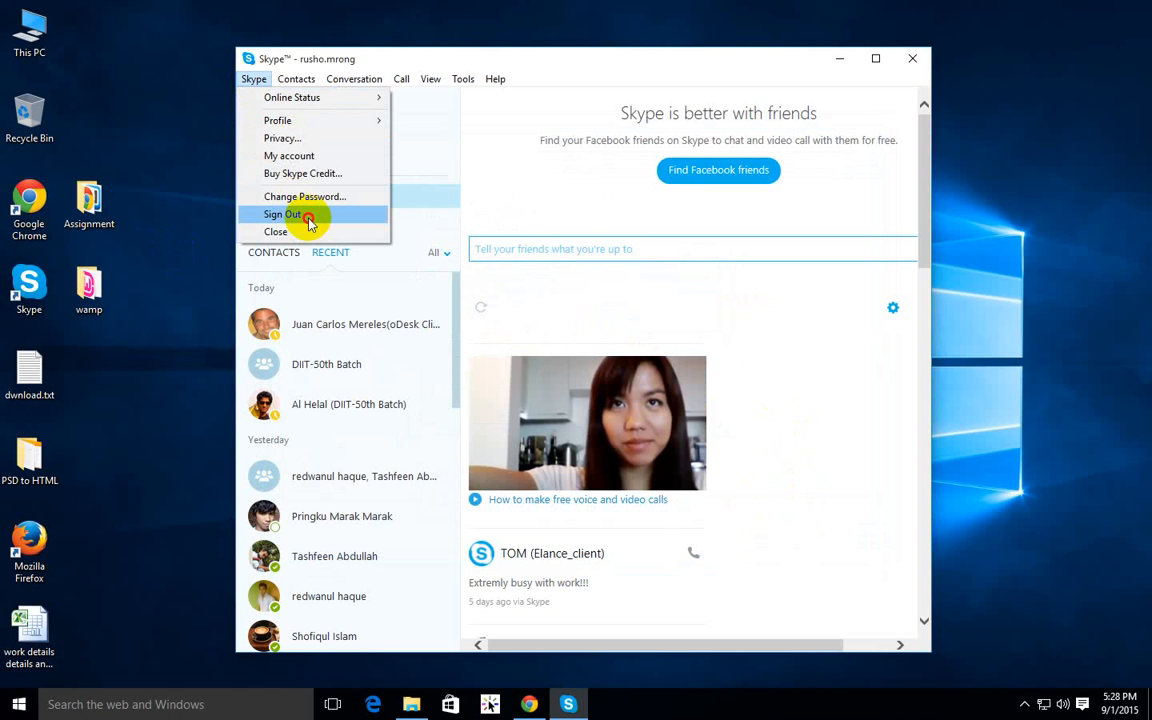
{"action": "left_click", "coordinate": [284, 214]}
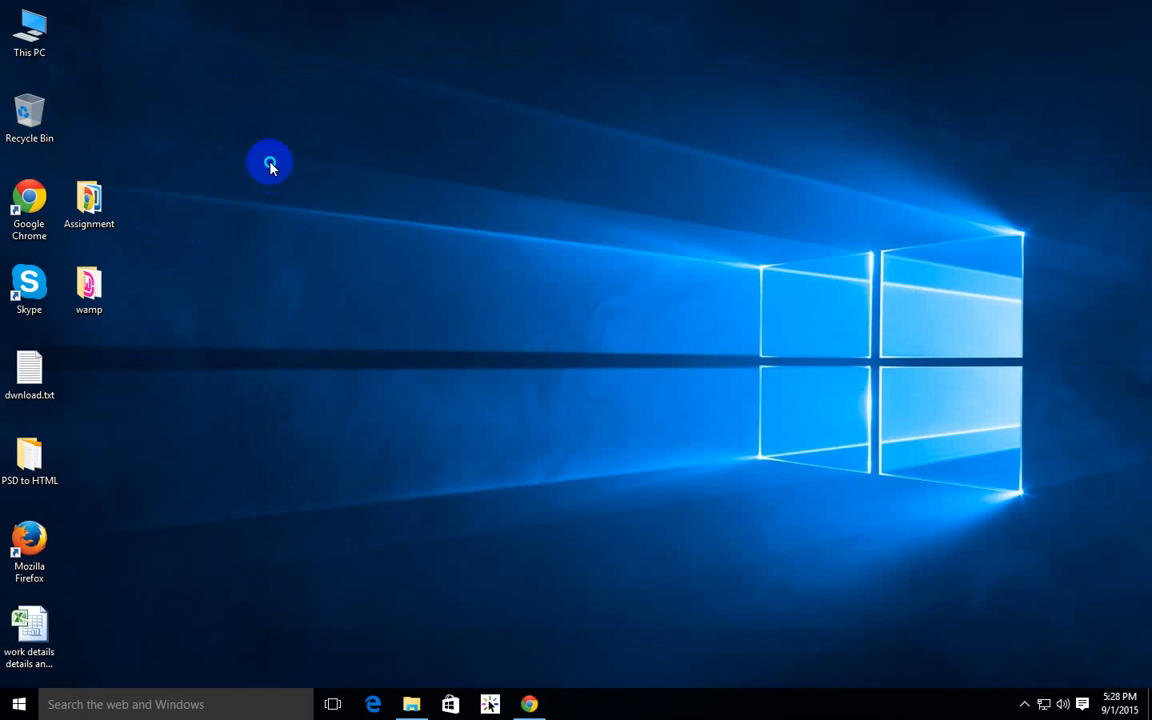
{"action": "right_click", "coordinate": [270, 167]}
{"action": "left_click", "coordinate": [319, 210]}
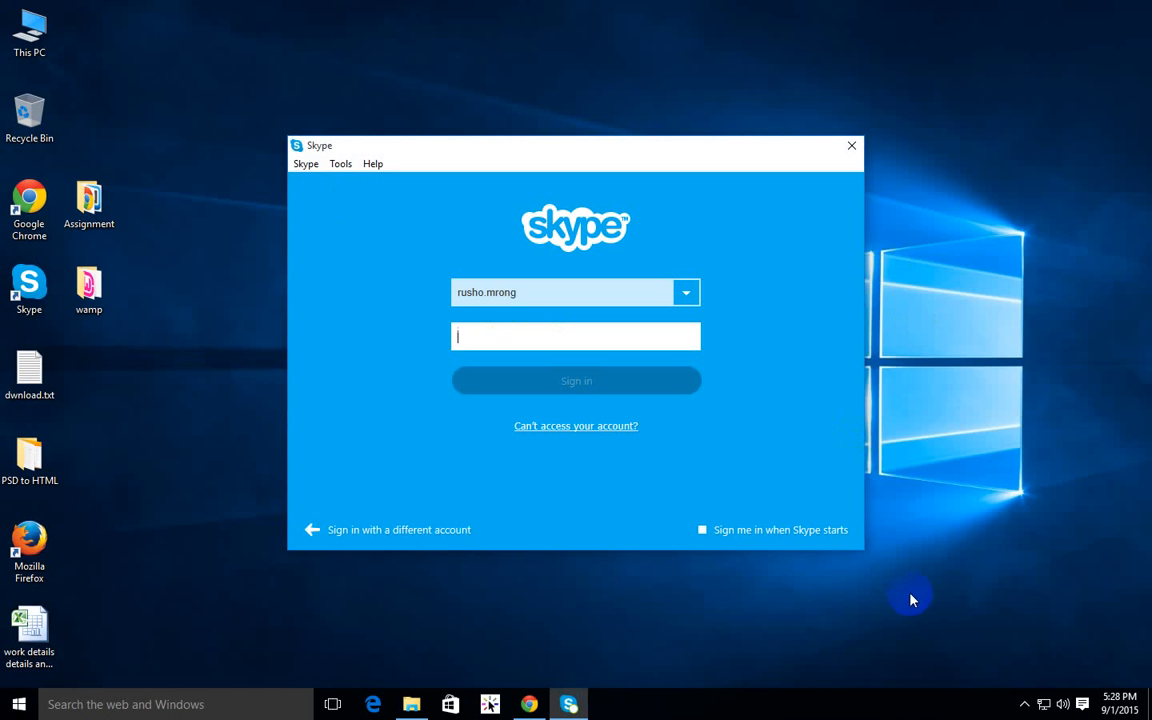
{"action": "left_click", "coordinate": [1024, 704]}
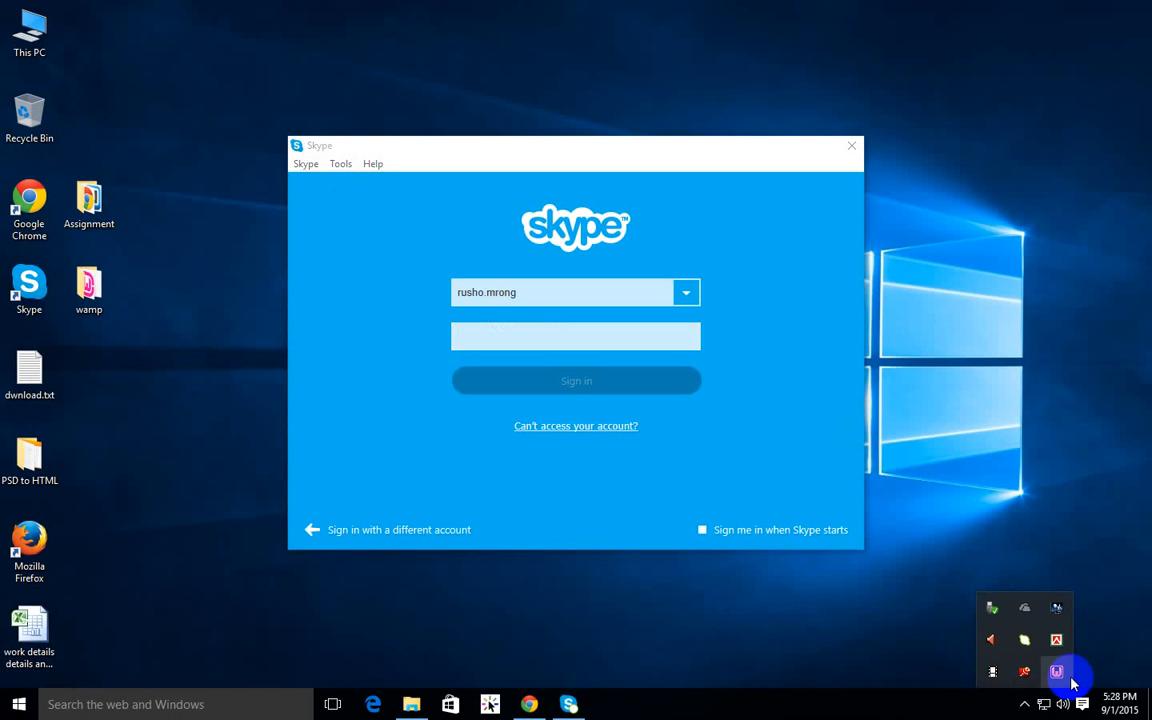
{"action": "left_click", "coordinate": [849, 146]}
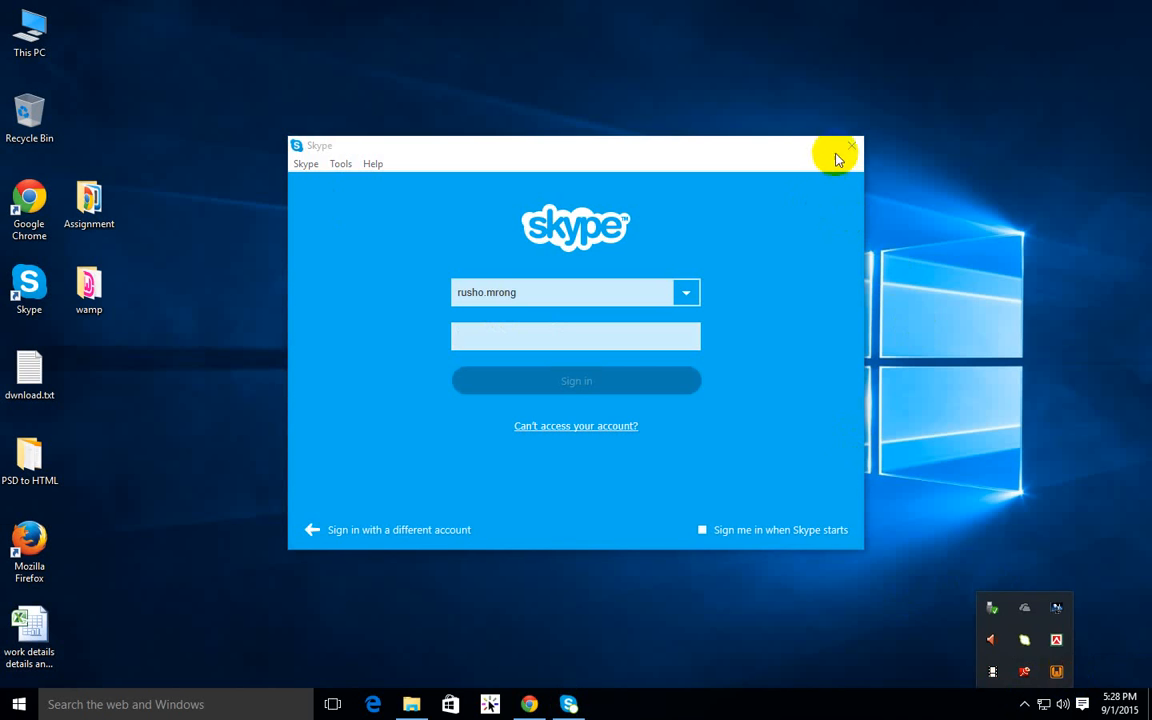
Start all WampServer services
{"action": "left_click", "coordinate": [1026, 702]}
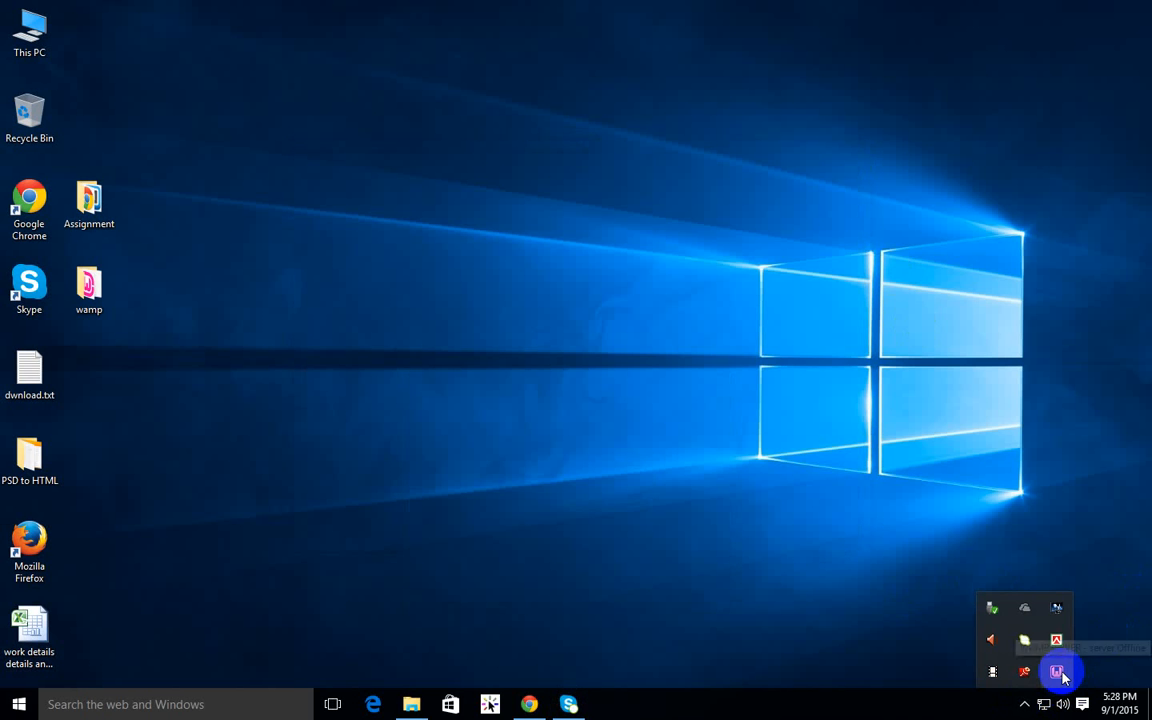
{"action": "left_click", "coordinate": [1060, 674]}
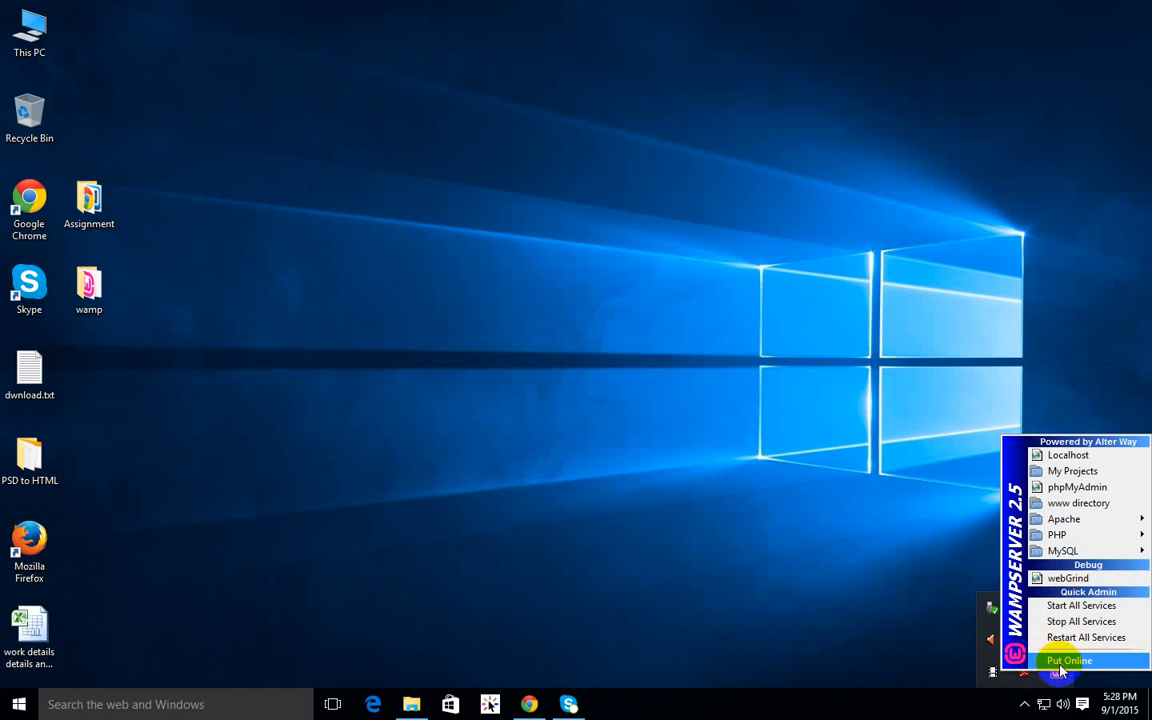
{"action": "left_click", "coordinate": [1066, 608]}
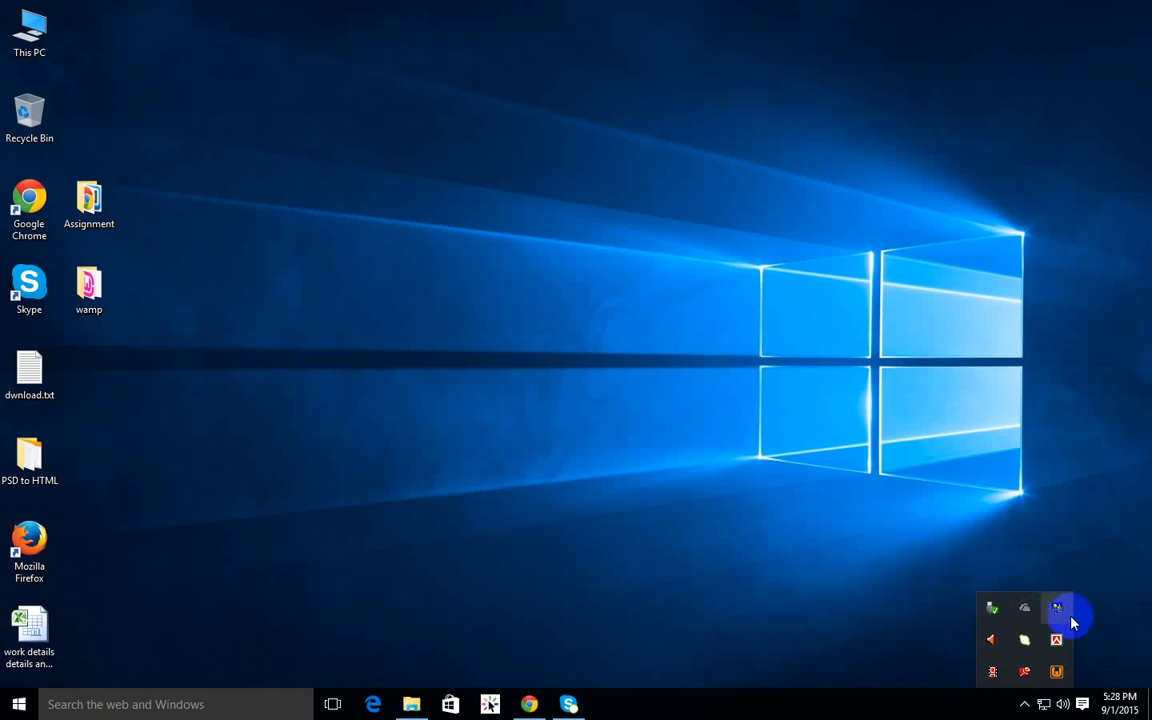
Put WampServer online
{"action": "left_click", "coordinate": [1090, 686]}
{"action": "left_click", "coordinate": [1025, 706]}
{"action": "left_click", "coordinate": [1058, 673]}
{"action": "left_click", "coordinate": [1070, 664]}
{"action": "left_click", "coordinate": [1020, 704]}
{"action": "right_click", "coordinate": [1050, 675]}
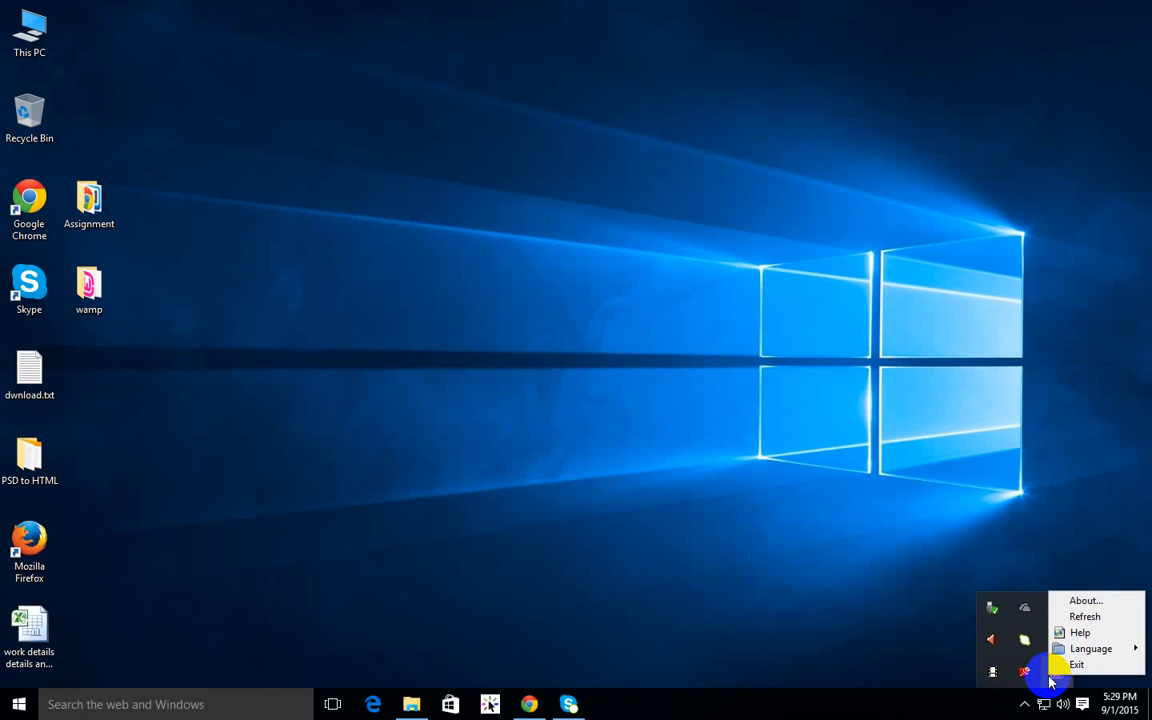
{"action": "left_click", "coordinate": [730, 655]}
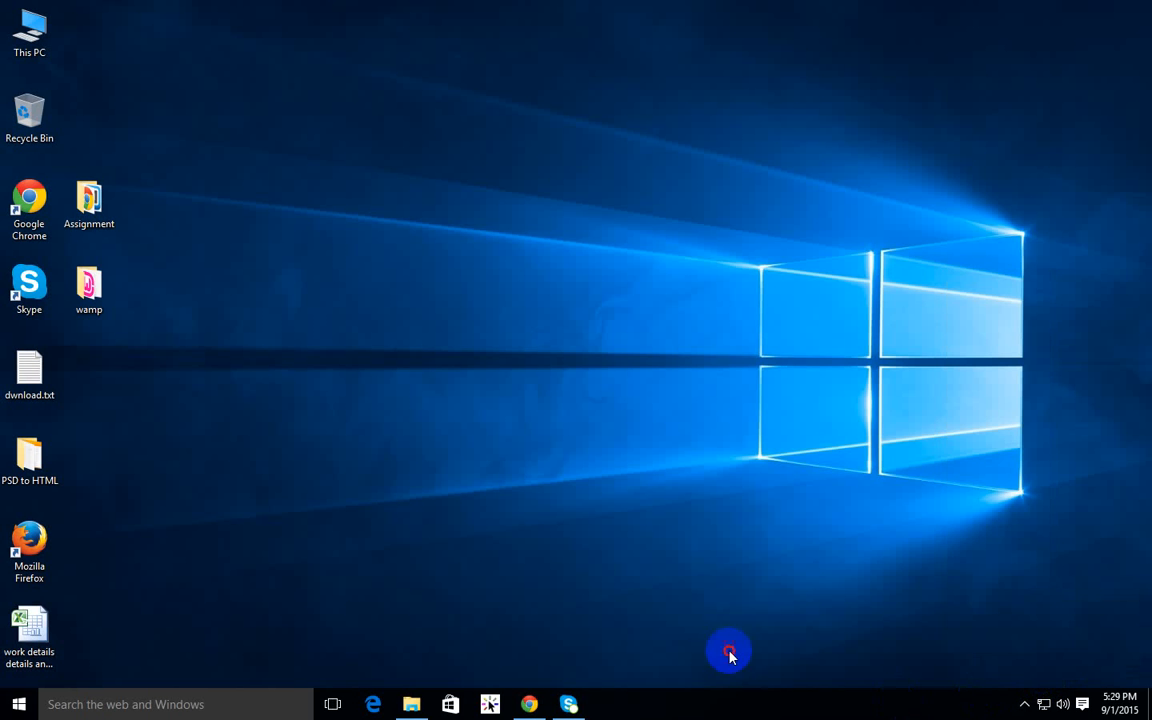
Run WampServer's port 80 test for the Apache service, read the output and close the console
{"action": "left_click", "coordinate": [1024, 704]}
{"action": "left_click", "coordinate": [1055, 672]}
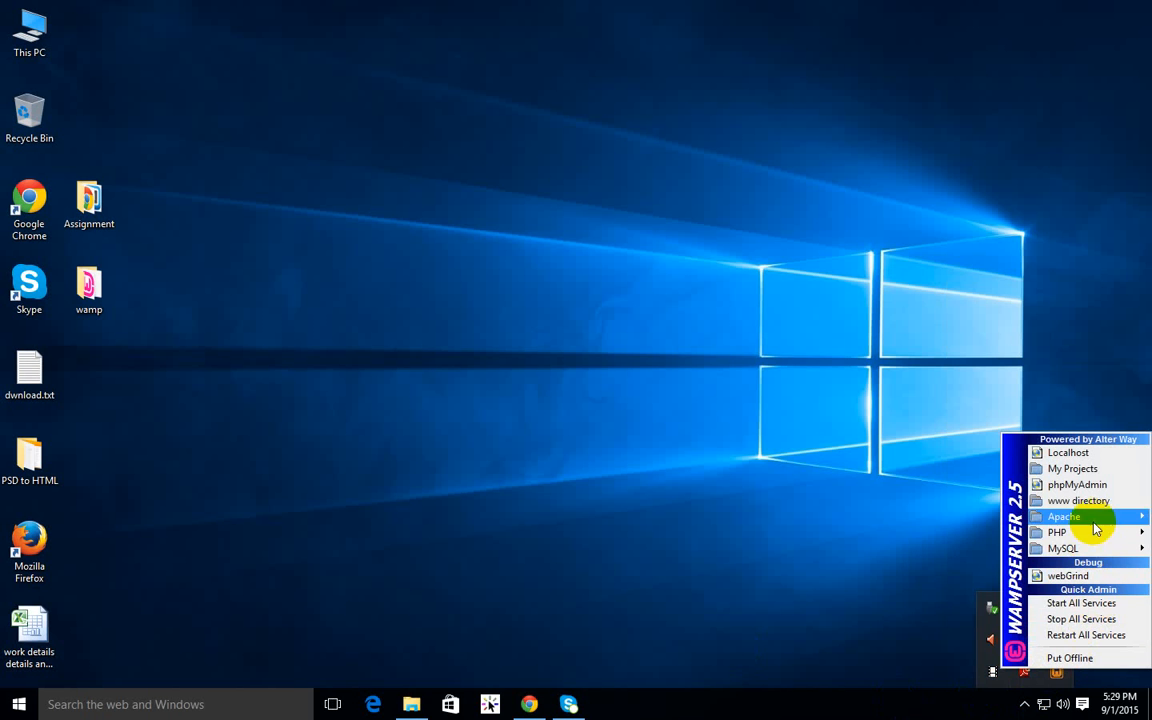
{"action": "mouse_move", "coordinate": [1097, 537]}
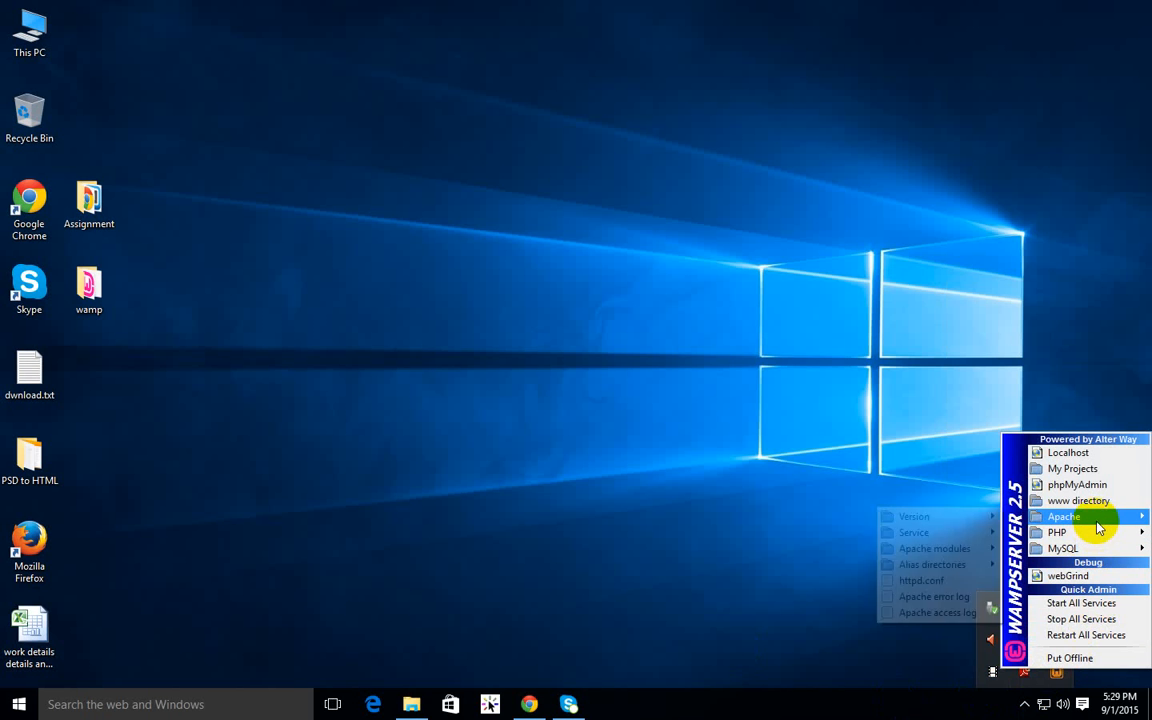
{"action": "mouse_move", "coordinate": [1086, 515]}
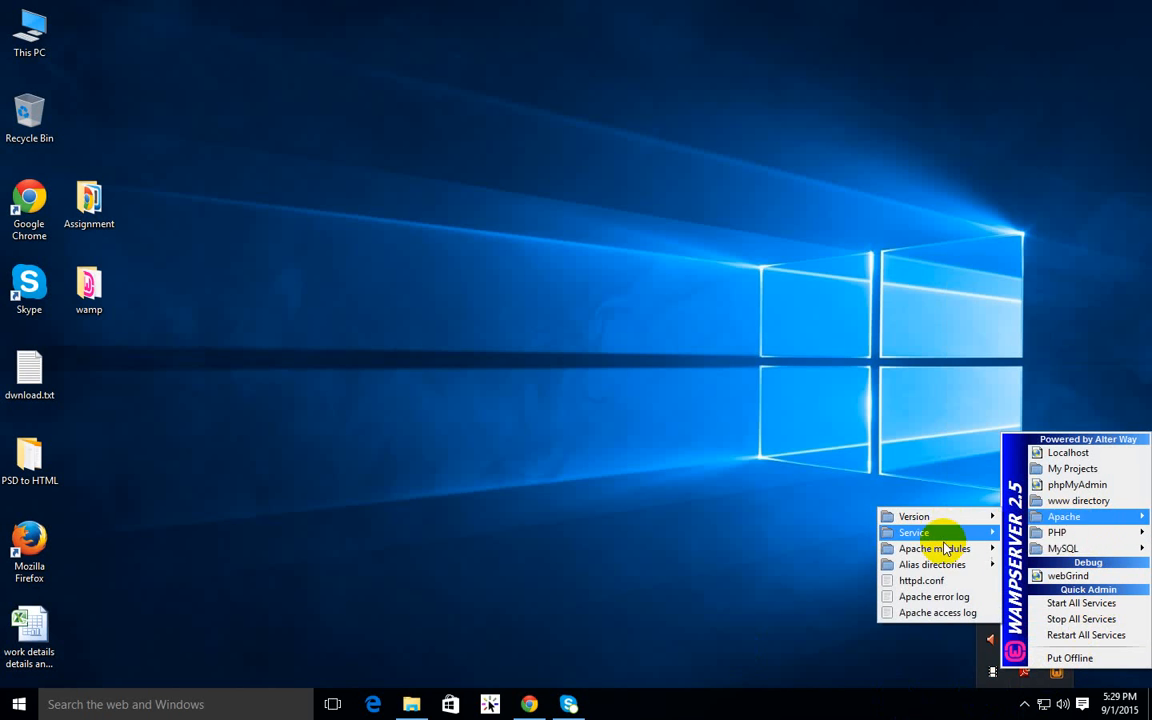
{"action": "mouse_move", "coordinate": [946, 532]}
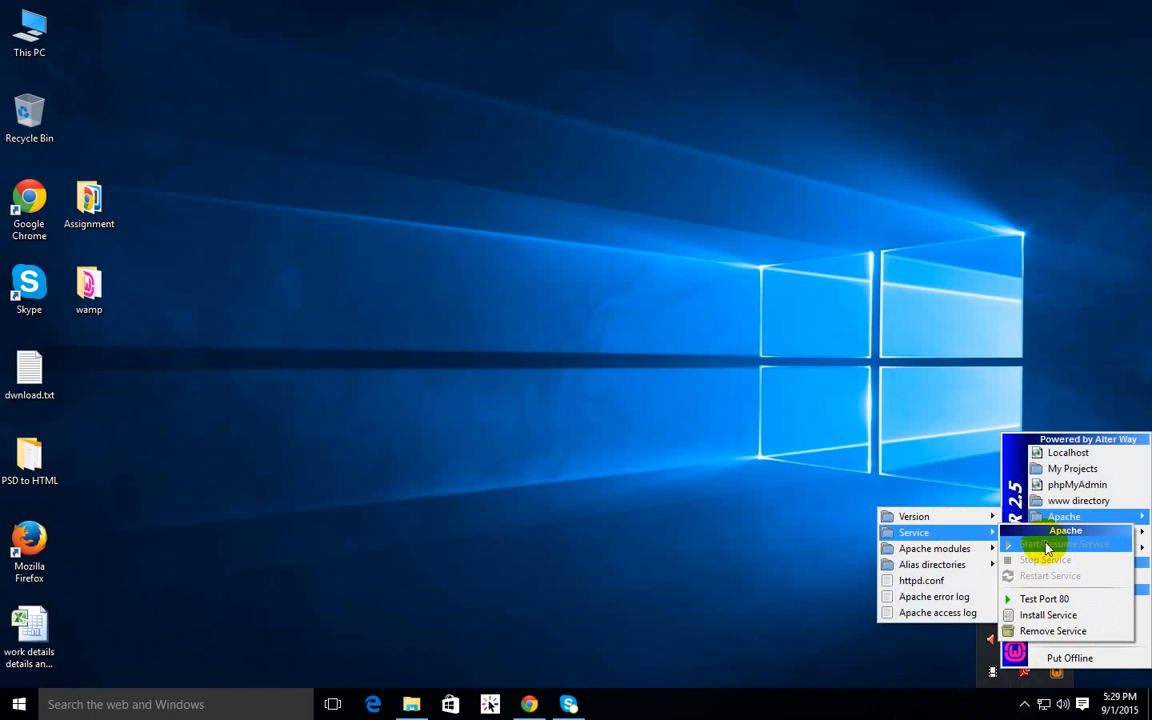
{"action": "left_click", "coordinate": [1040, 598]}
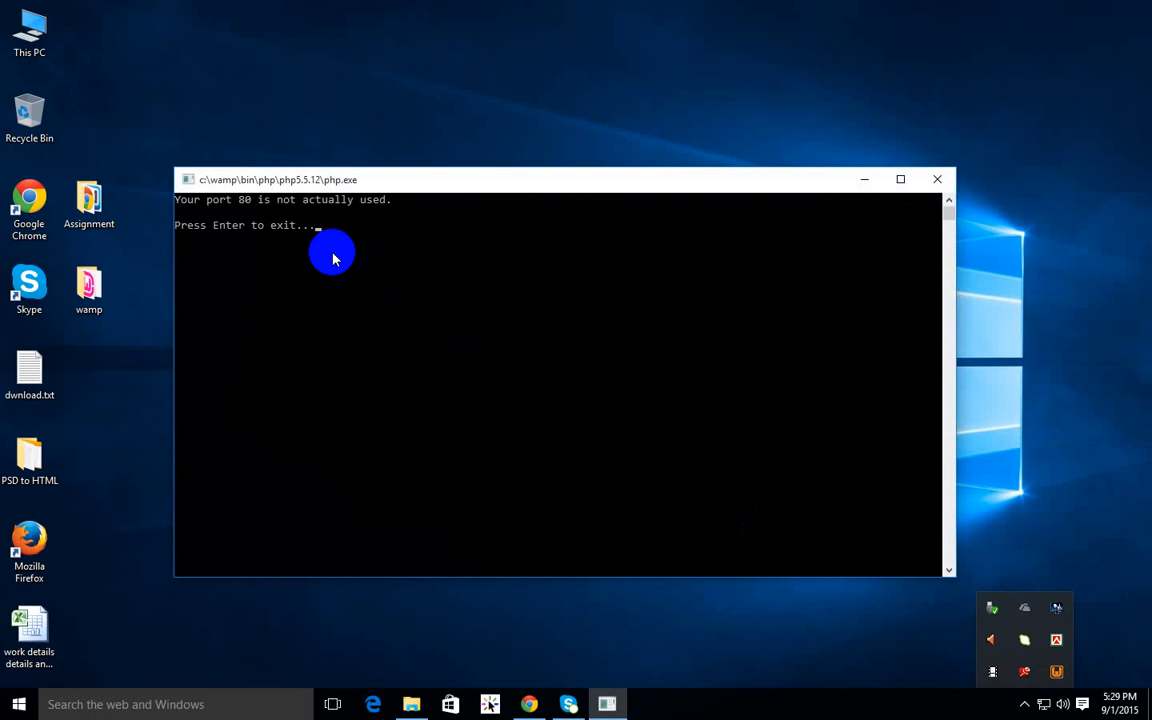
{"action": "left_click", "coordinate": [374, 238]}
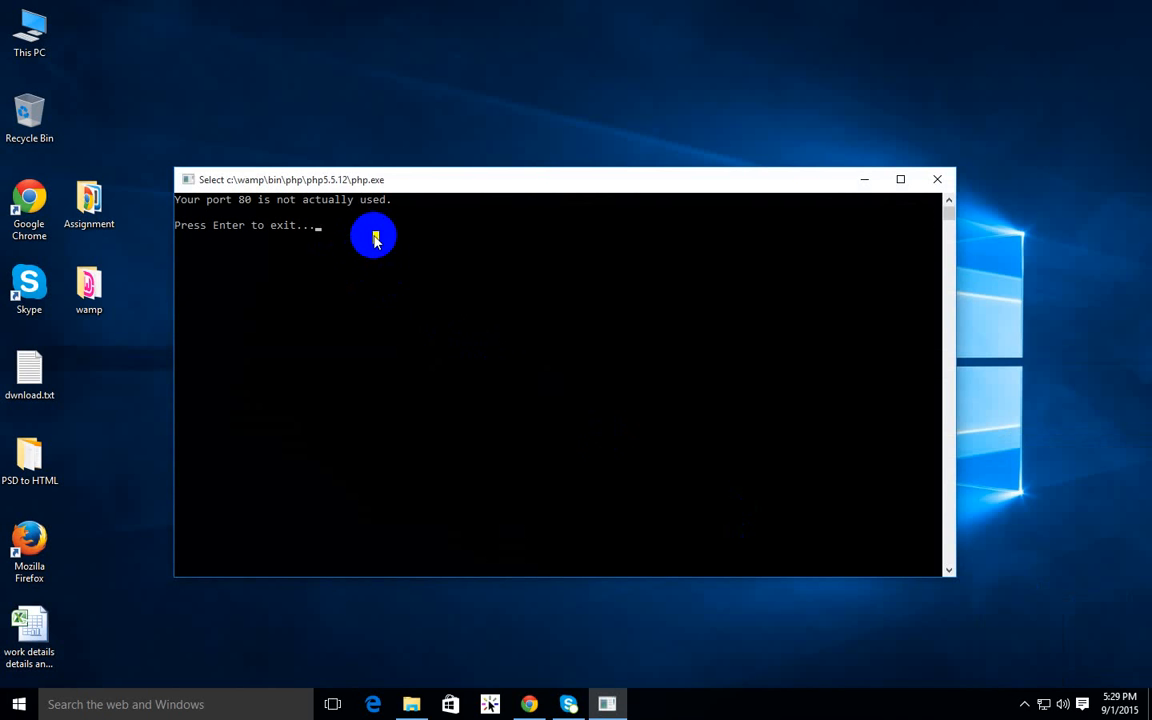
{"action": "key", "text": "Return"}
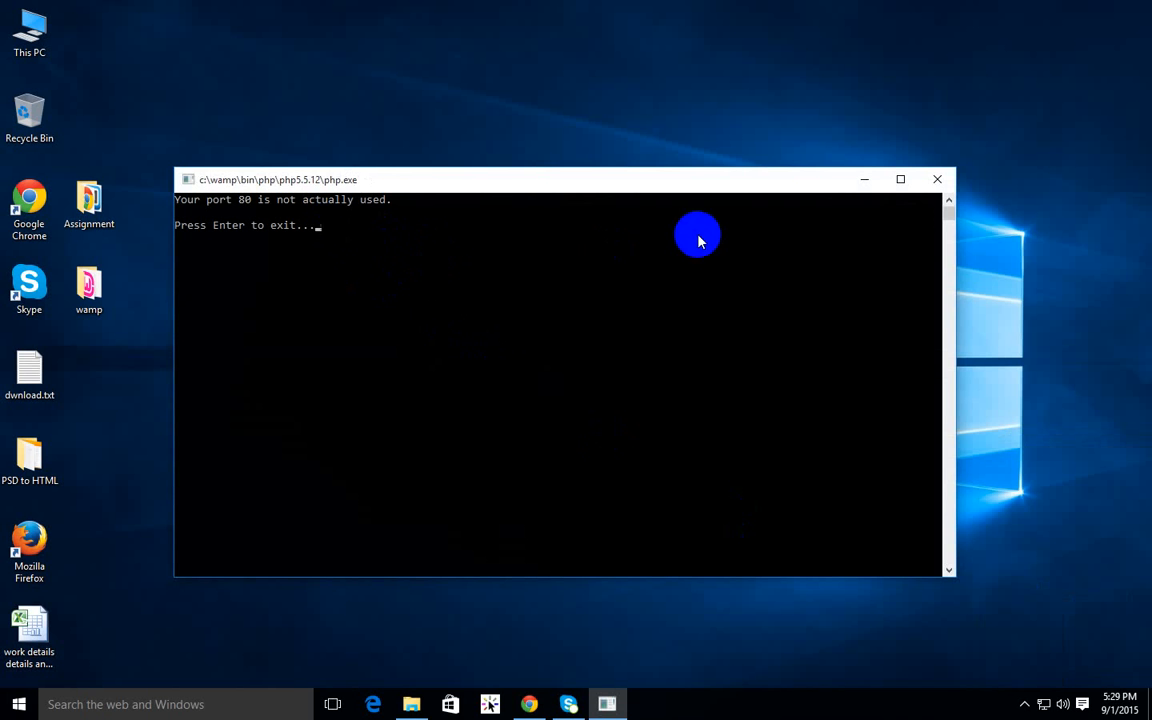
{"action": "key", "text": "Return"}
Restart all WampServer services and check the server status in the notification area
{"action": "left_click", "coordinate": [1024, 702]}
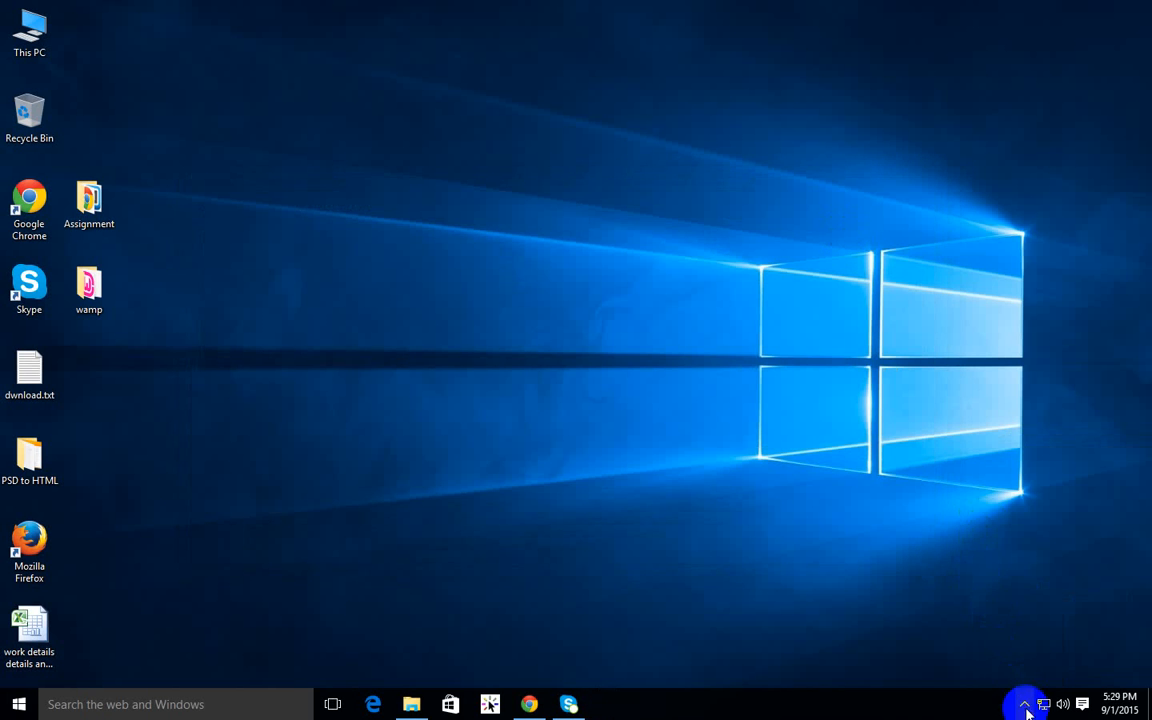
{"action": "left_click", "coordinate": [1057, 674]}
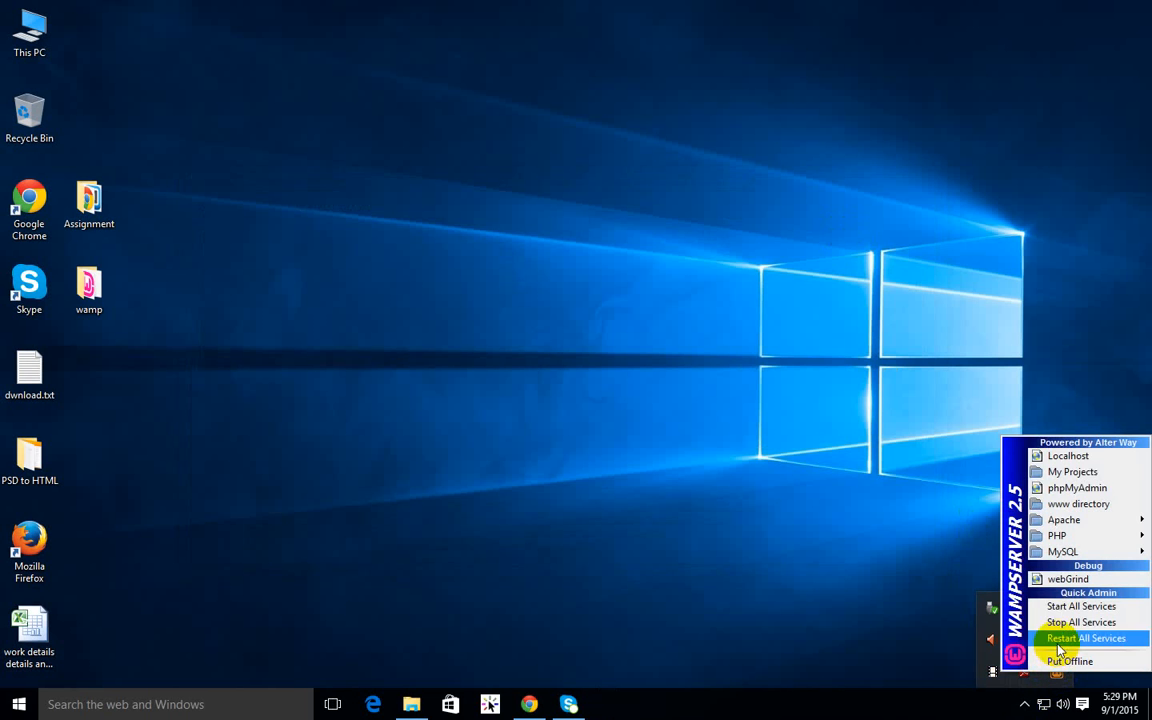
{"action": "left_click", "coordinate": [1060, 643]}
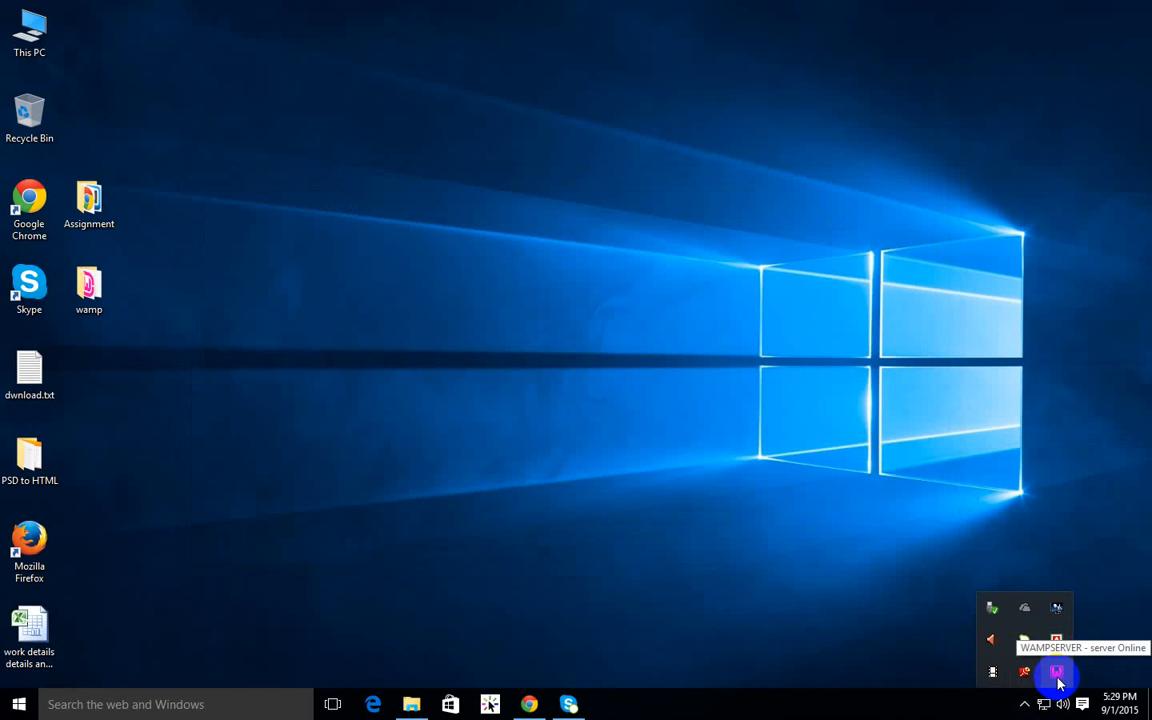
{"action": "right_click", "coordinate": [818, 345]}
{"action": "left_click", "coordinate": [856, 396]}
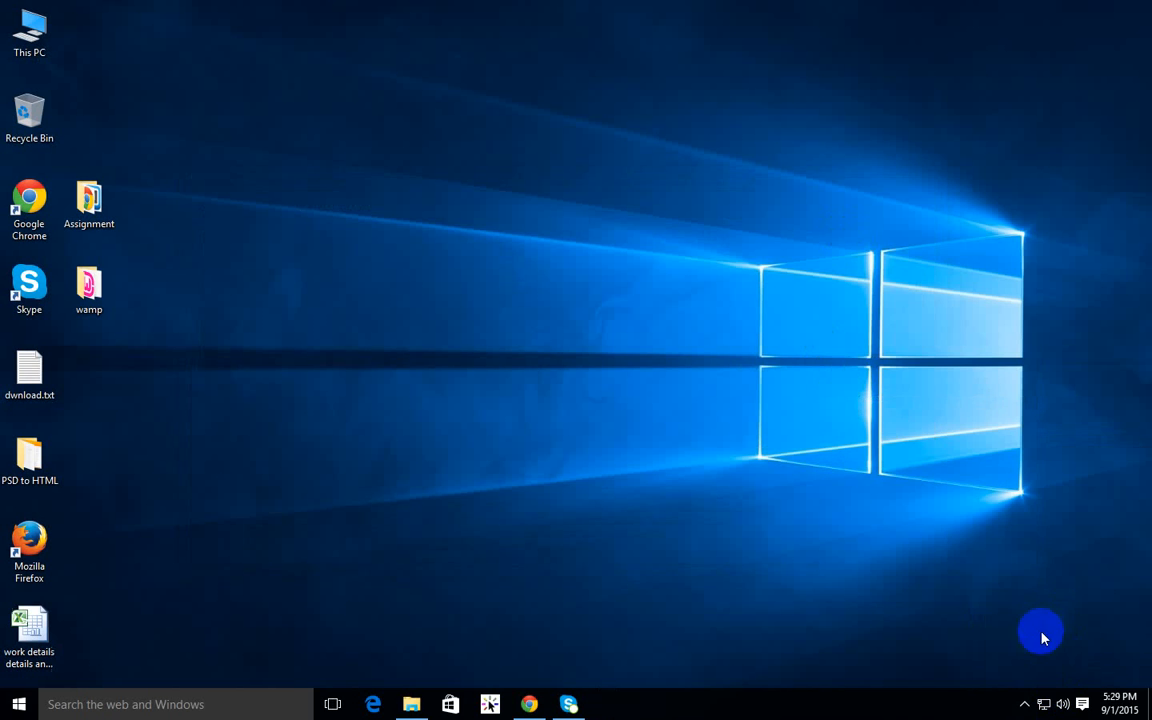
{"action": "left_click", "coordinate": [1025, 703]}
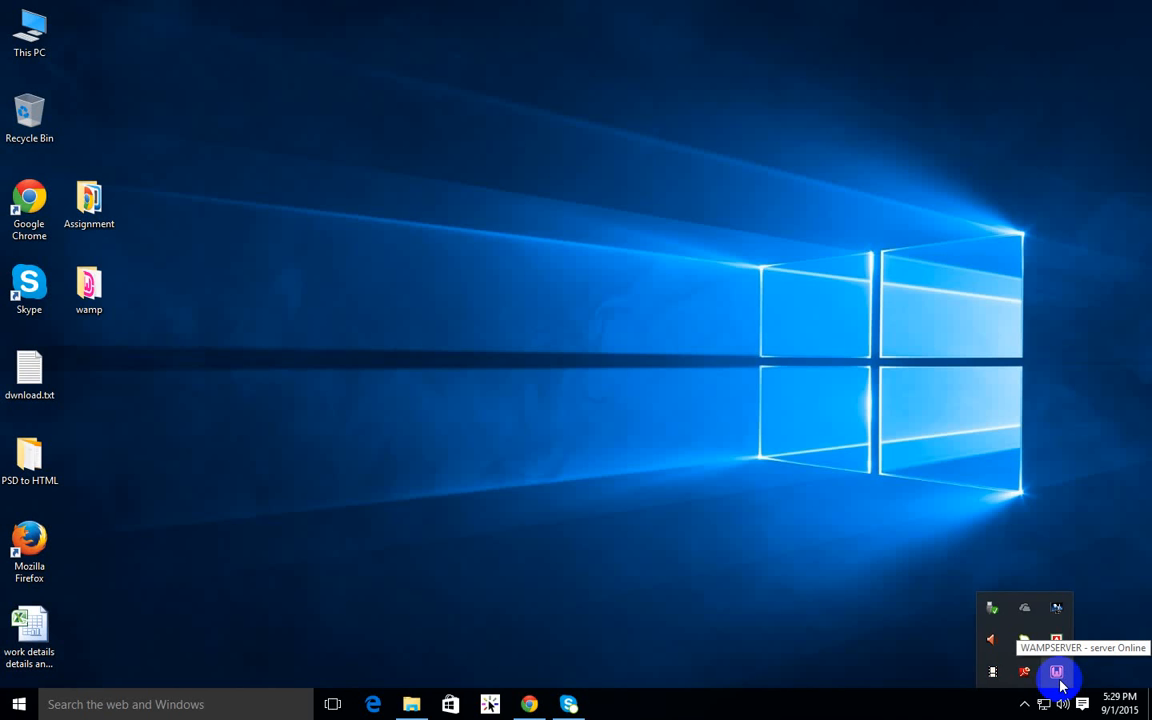
{"action": "right_click", "coordinate": [1060, 683]}
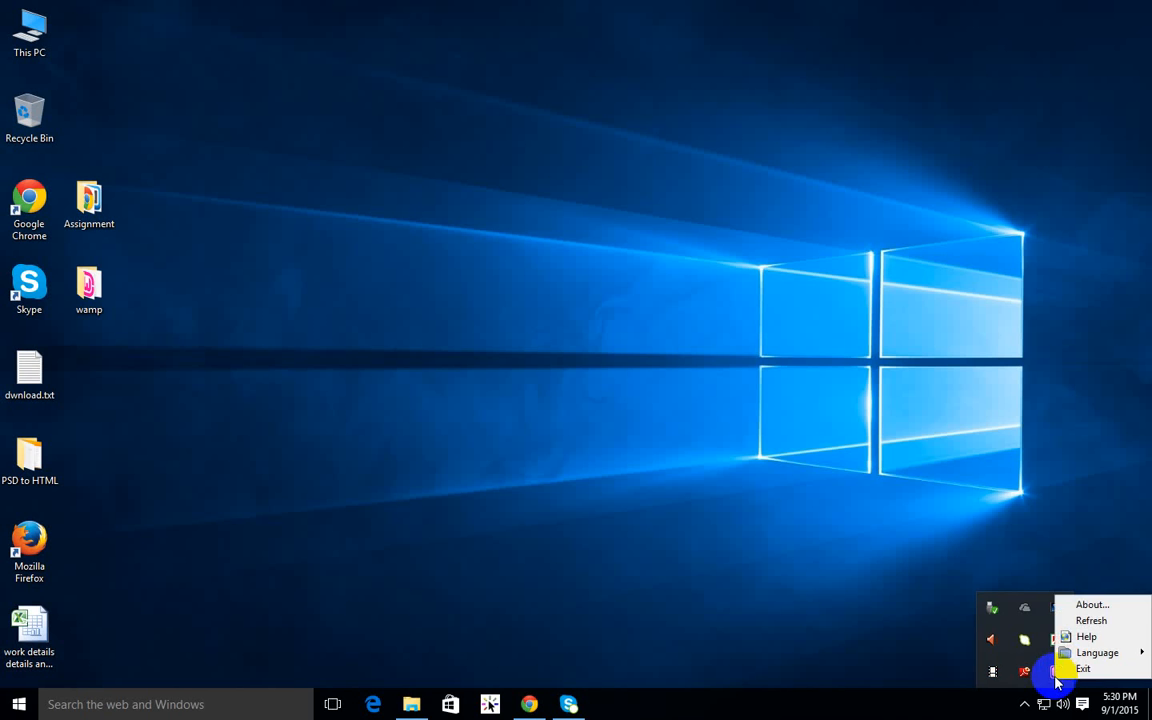
{"action": "left_click", "coordinate": [1055, 680]}
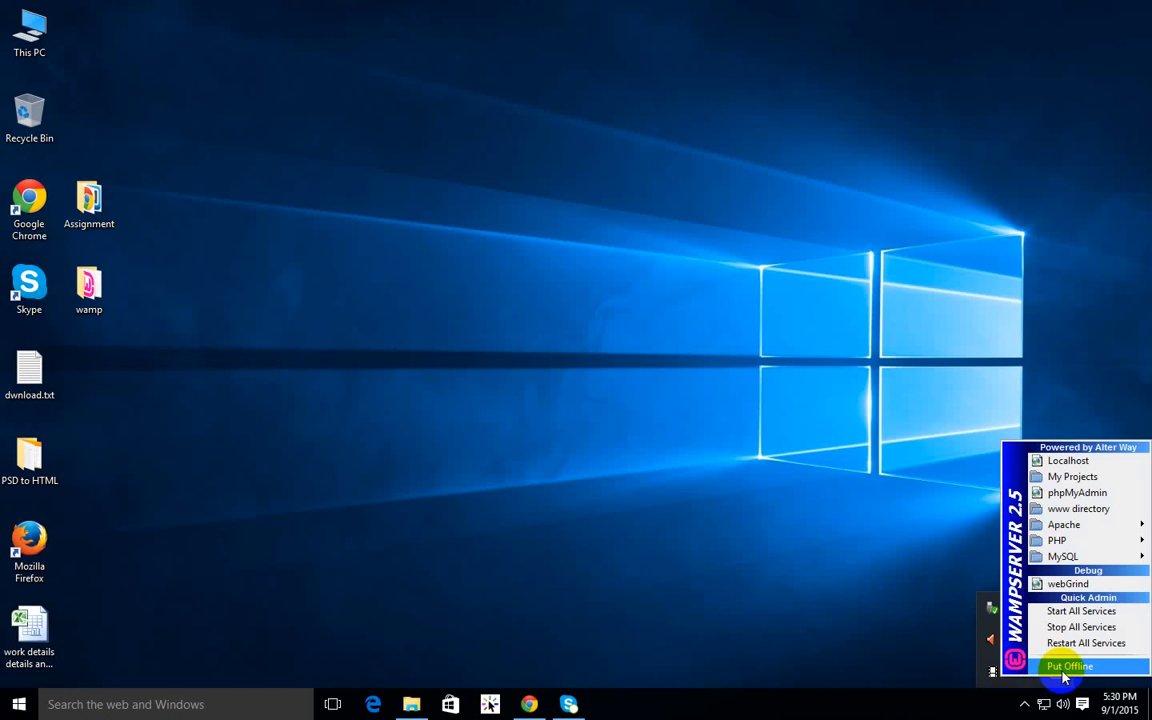
{"action": "left_click", "coordinate": [946, 525]}
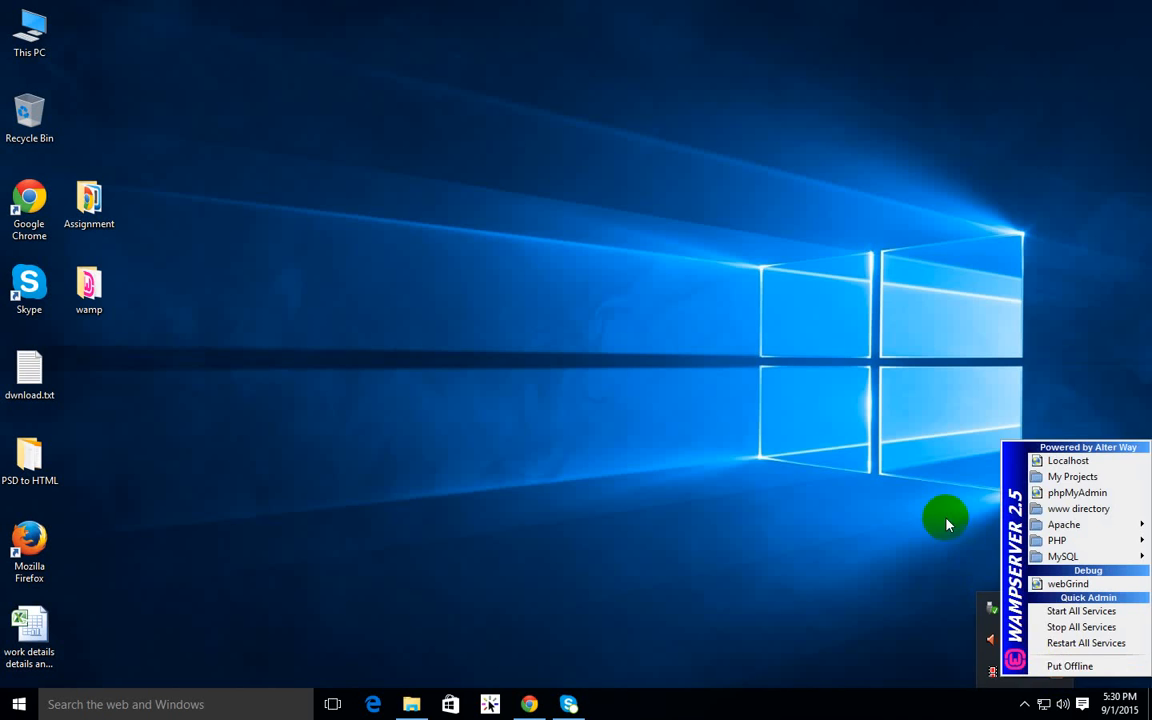
{"action": "left_click", "coordinate": [1027, 705]}
{"action": "left_click", "coordinate": [1023, 672]}
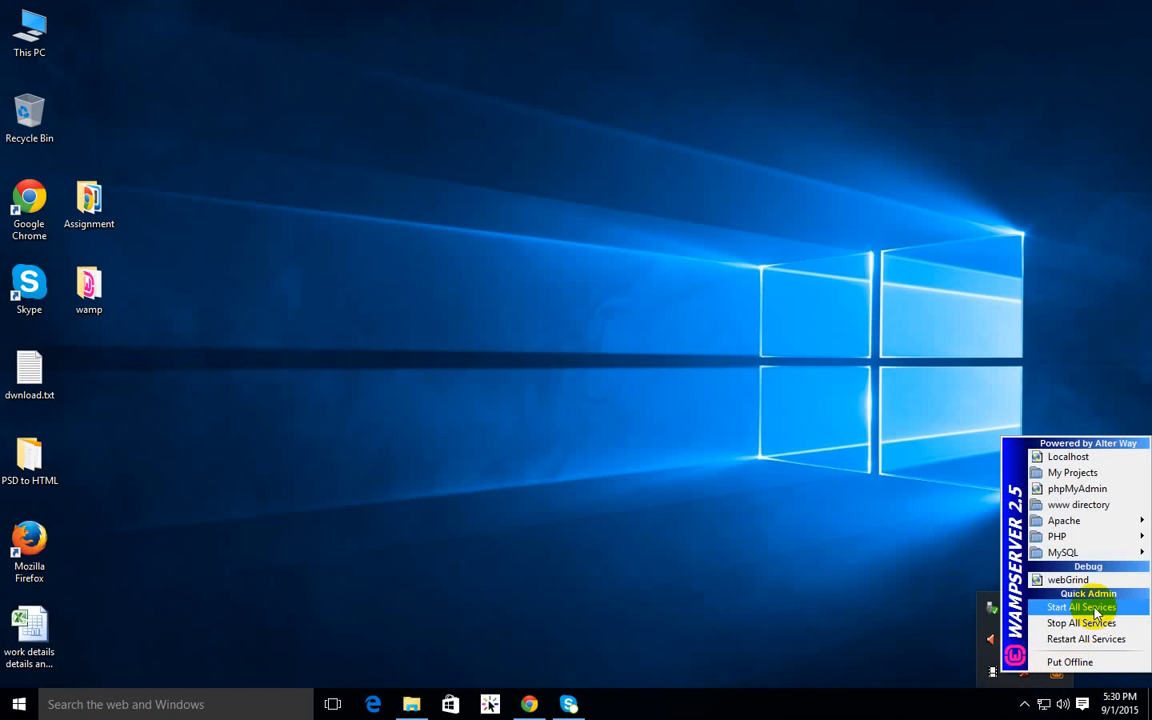
{"action": "mouse_move", "coordinate": [958, 545]}
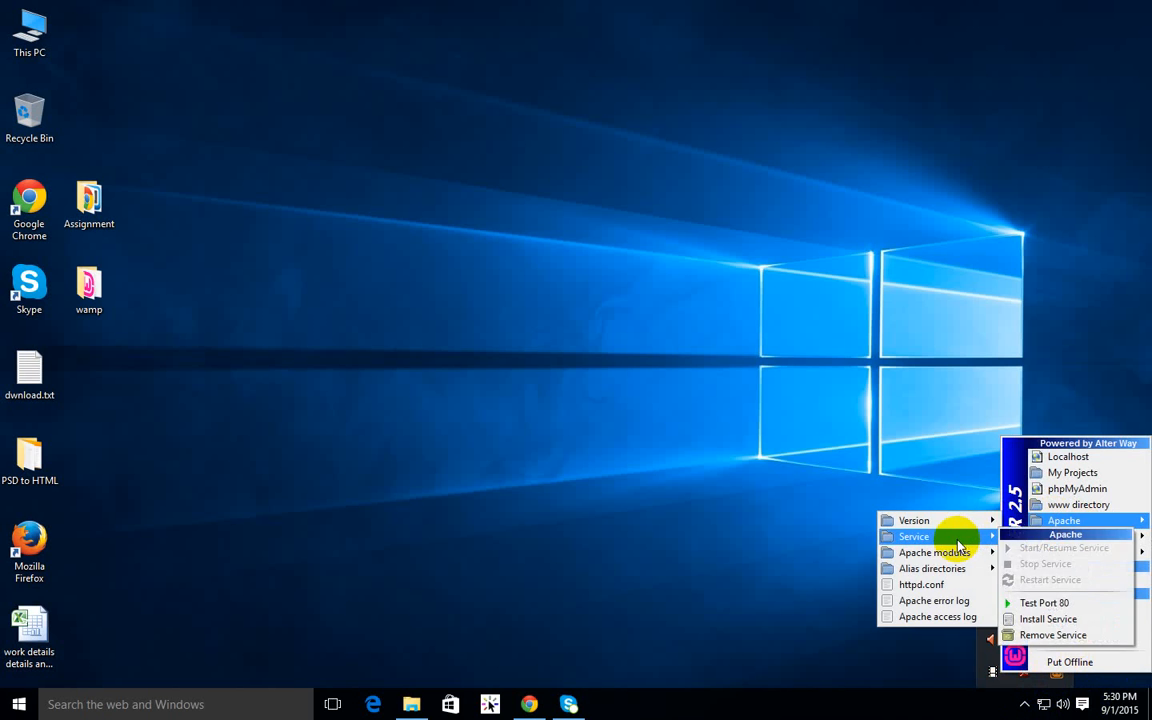
Start all WampServer services and check its icon in the notification area
{"action": "left_click", "coordinate": [1024, 704]}
{"action": "left_click", "coordinate": [1052, 672]}
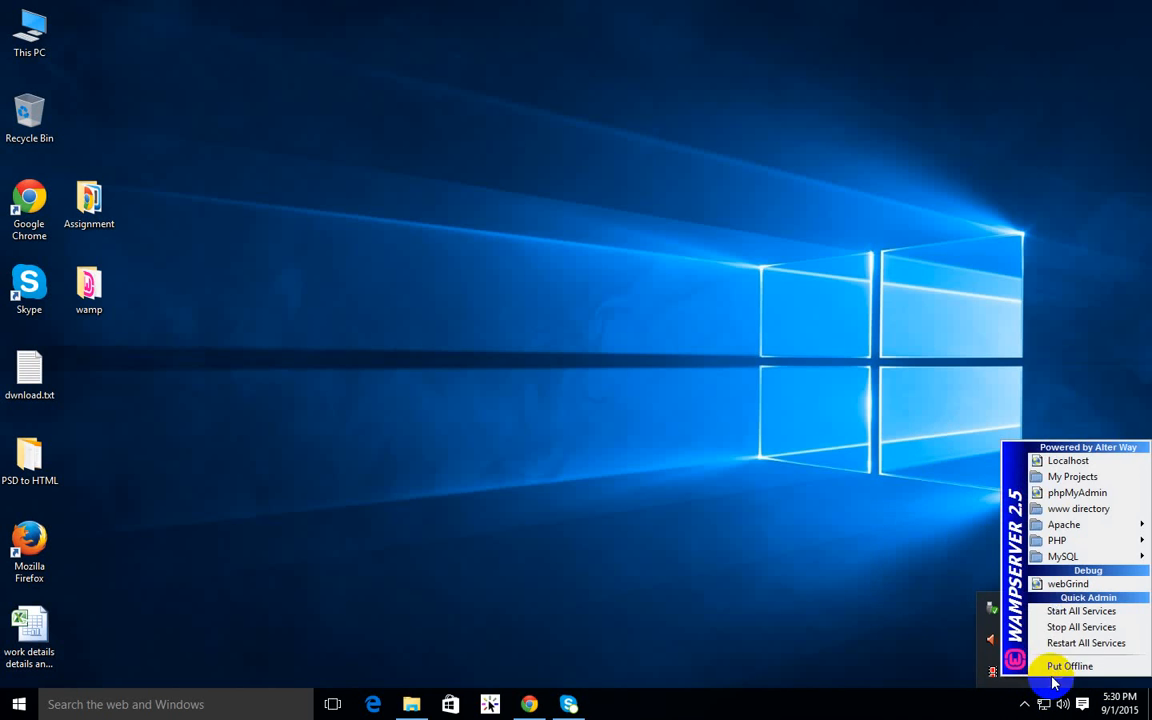
{"action": "left_click", "coordinate": [1076, 613]}
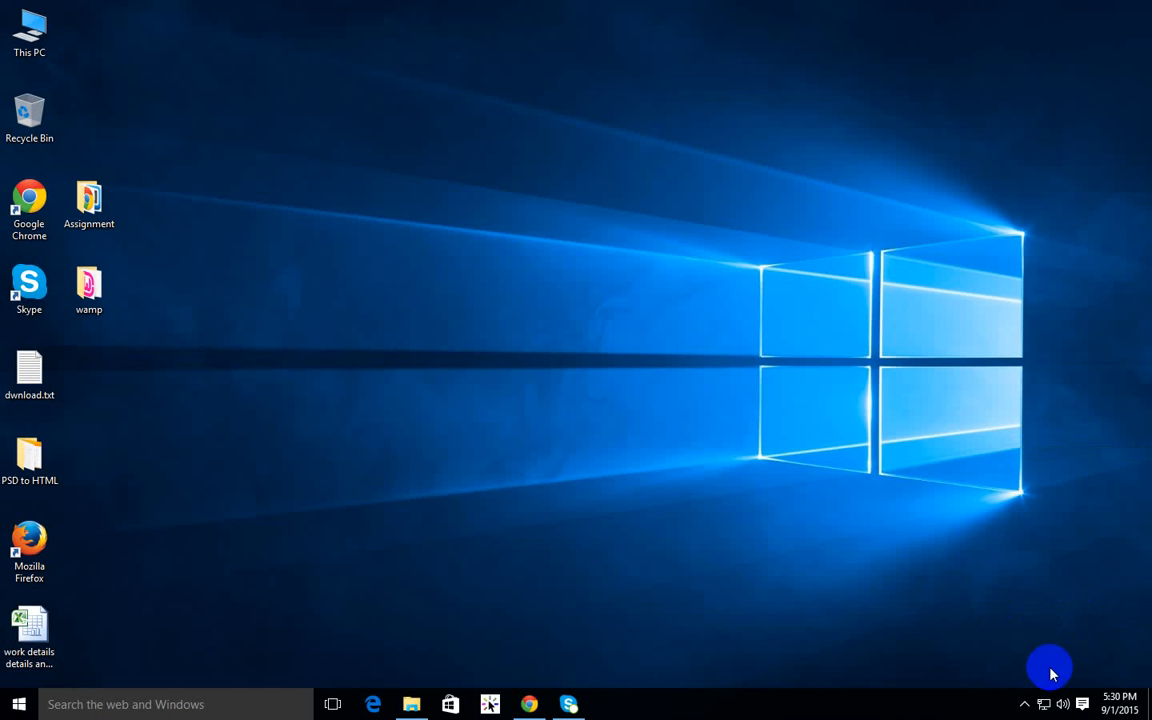
{"action": "left_click", "coordinate": [1024, 704]}
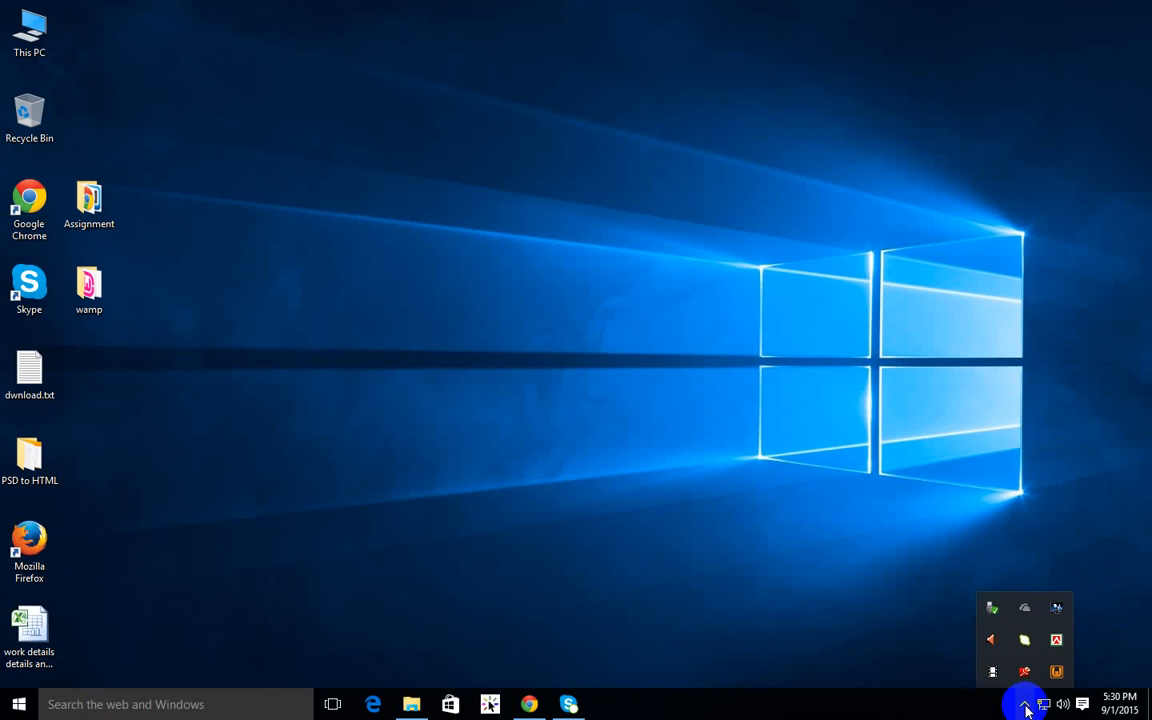
Launch WampServer again with its recently added start shortcut and check the server status
{"action": "left_click", "coordinate": [17, 702]}
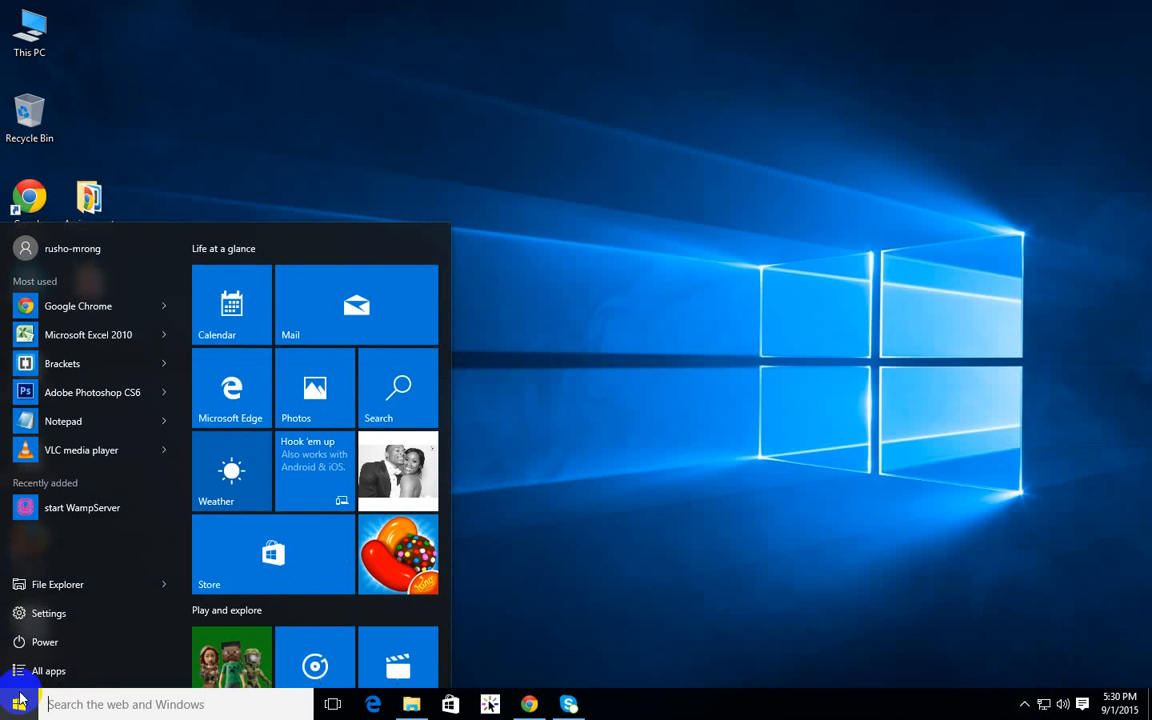
{"action": "left_click", "coordinate": [87, 510]}
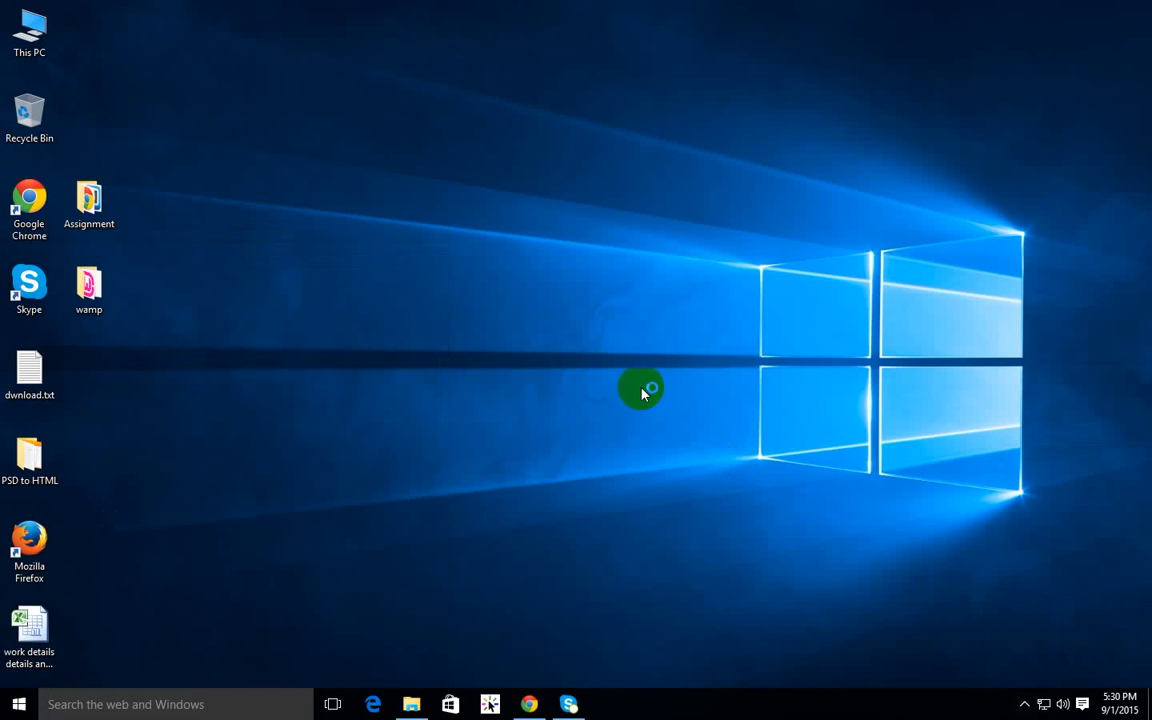
{"action": "left_click", "coordinate": [1022, 703]}
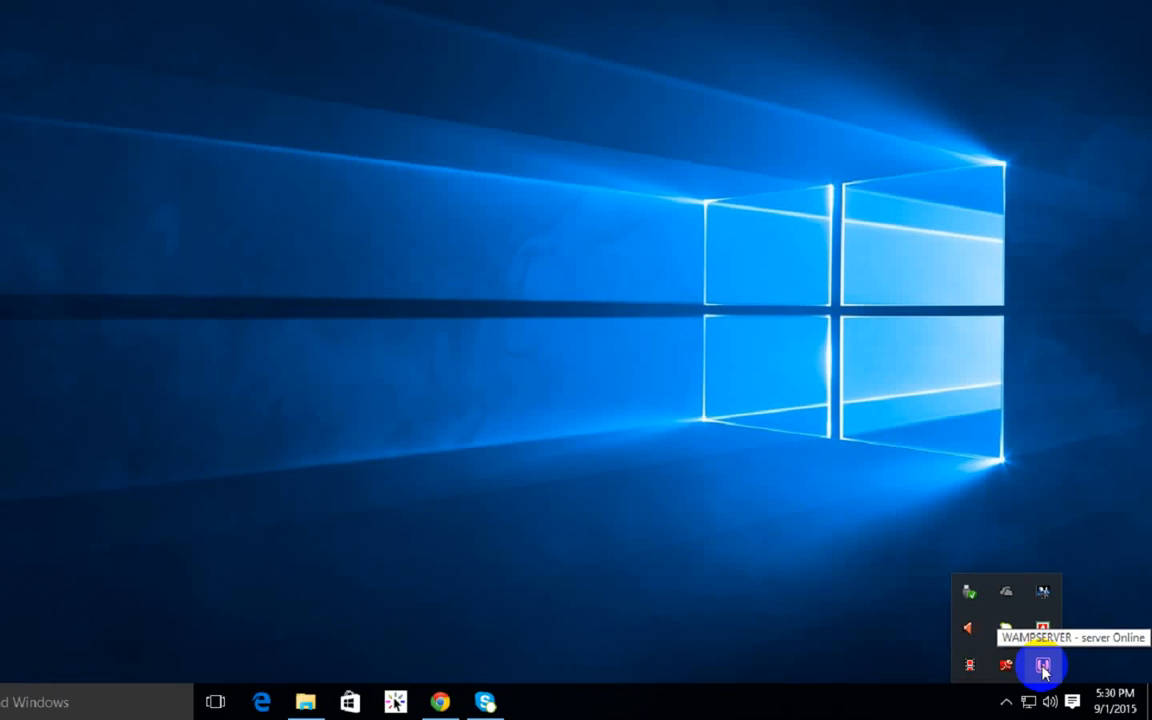
Open WampServer's localhost page in the browser, retry the connection and close the browser
{"action": "left_click", "coordinate": [961, 628]}
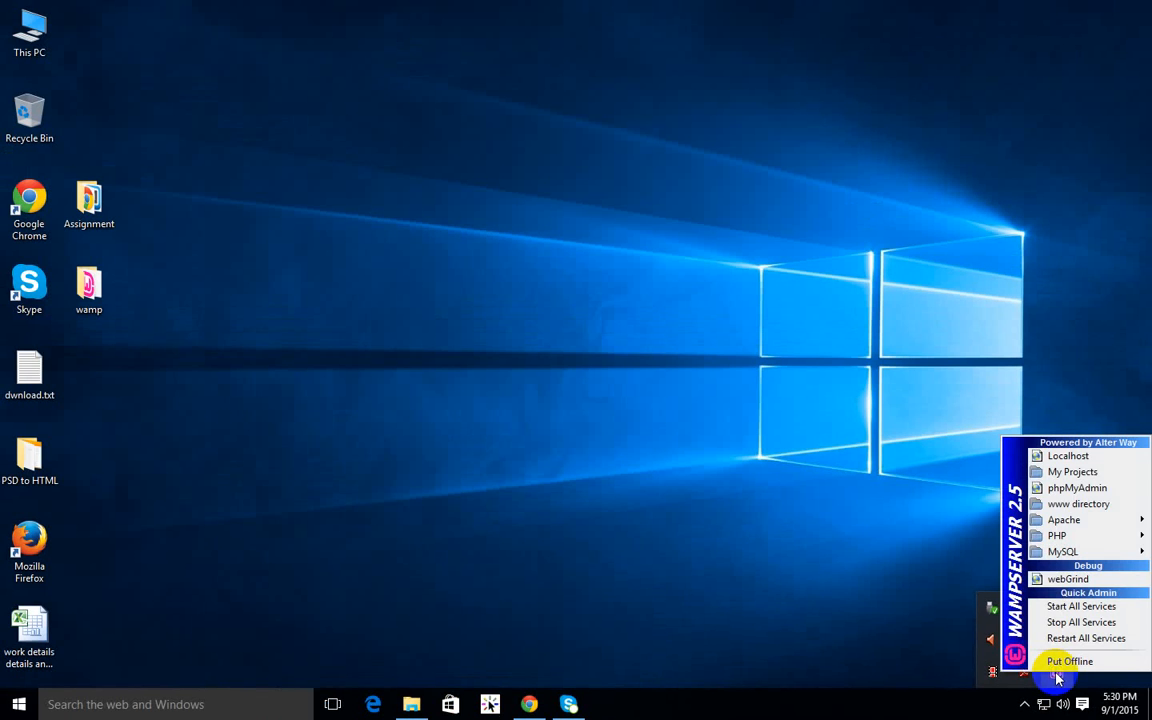
{"action": "left_click", "coordinate": [1085, 462]}
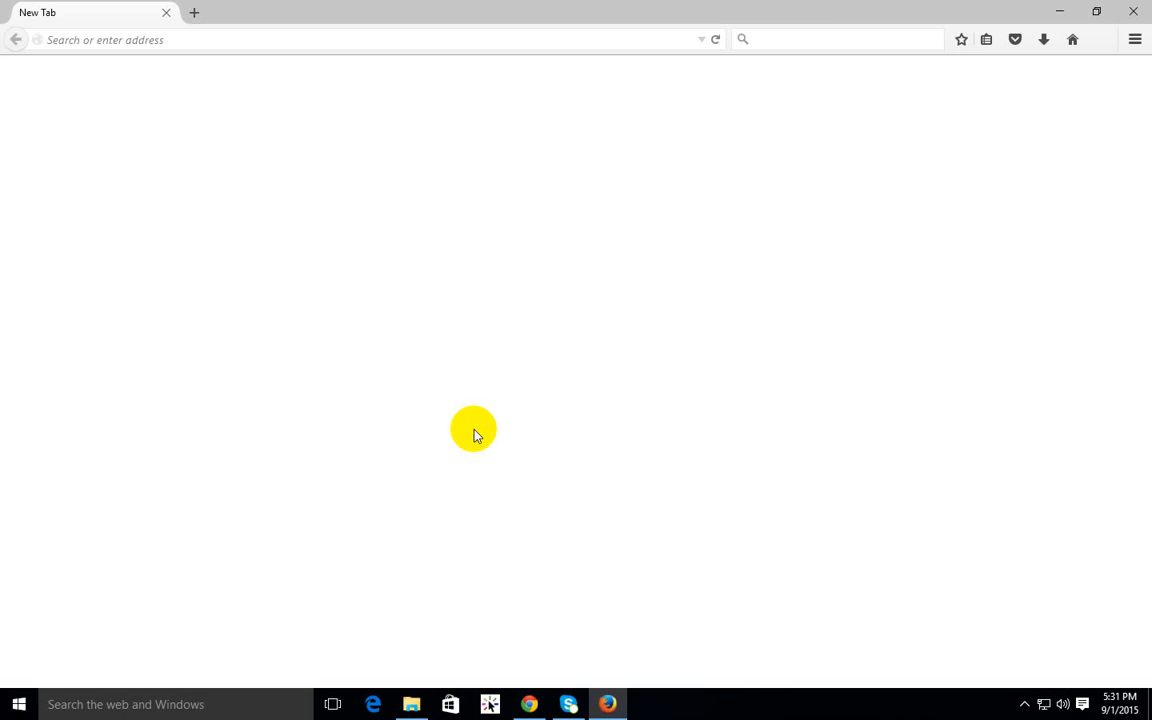
{"action": "left_click", "coordinate": [572, 380]}
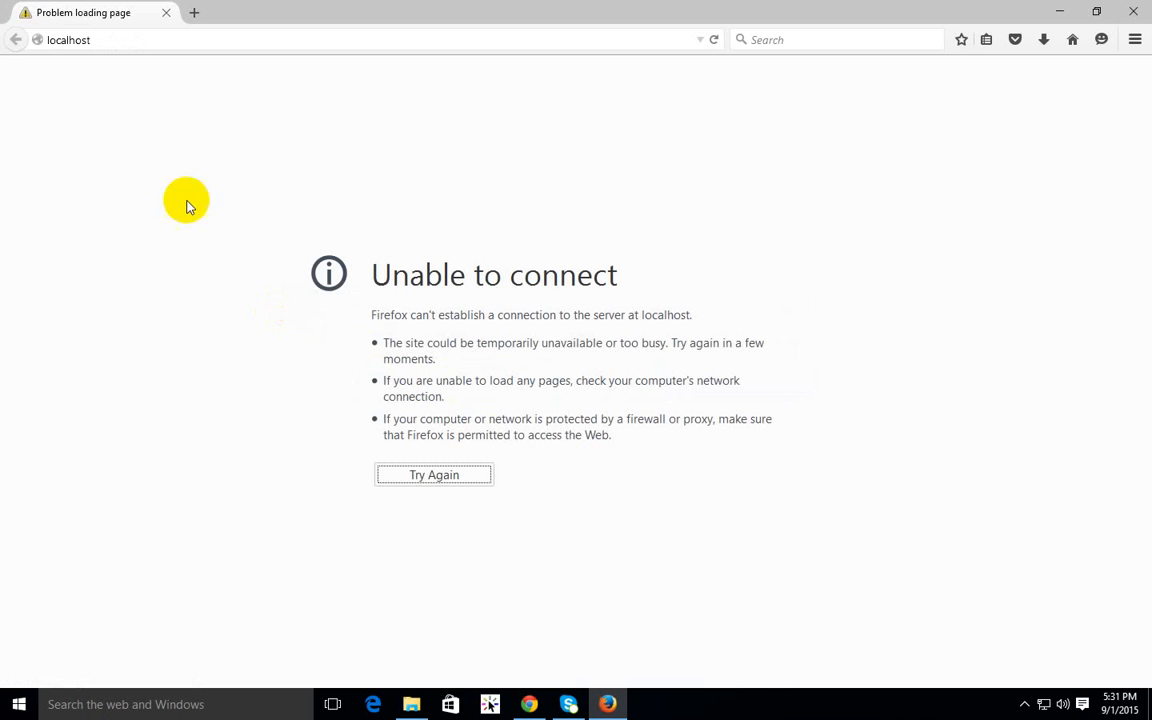
{"action": "left_click", "coordinate": [438, 478]}
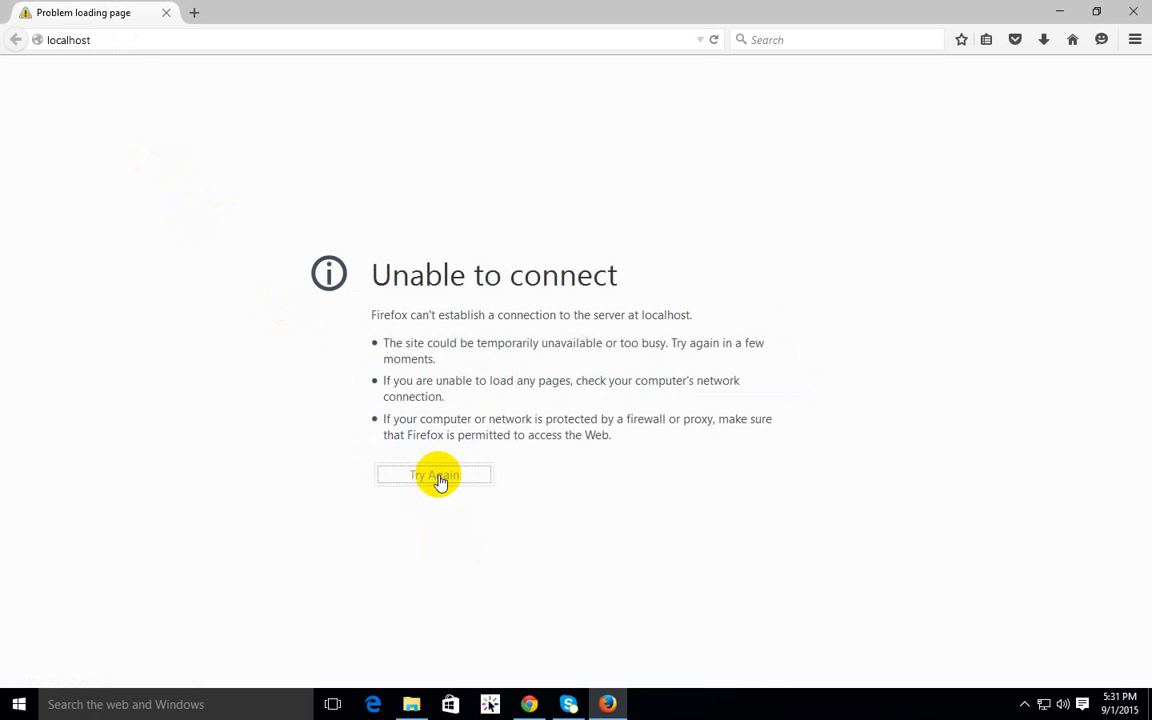
{"action": "left_click", "coordinate": [1134, 11]}
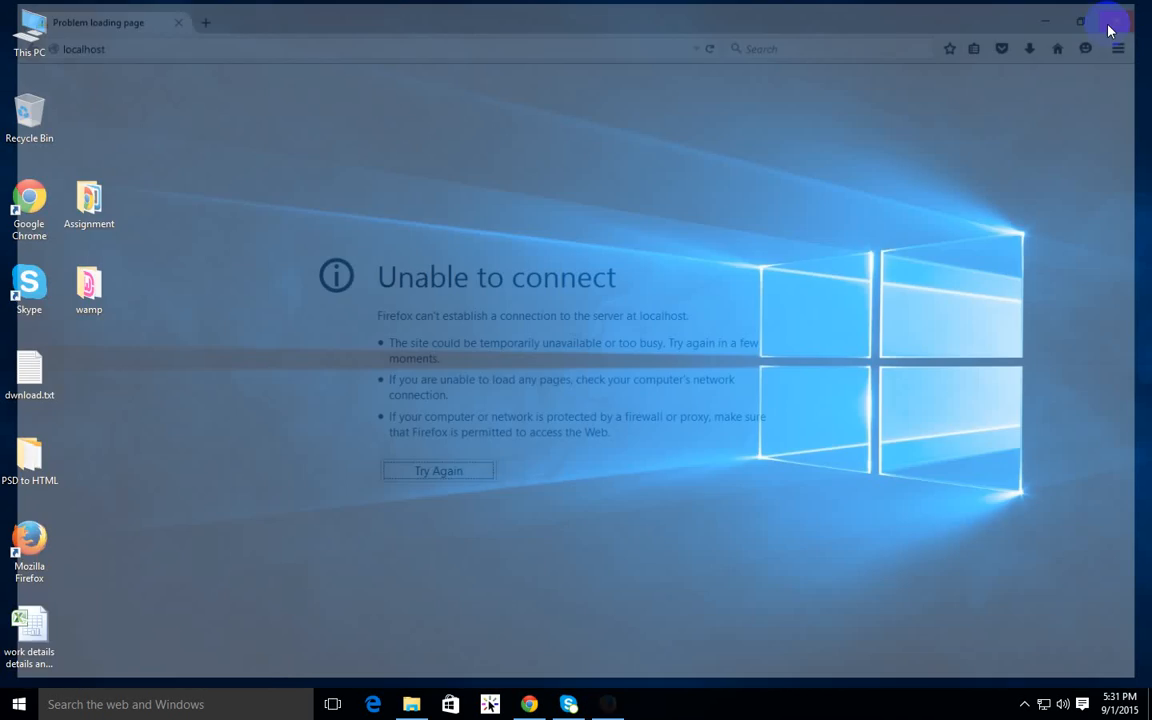
Stop all WampServer services
{"action": "left_click", "coordinate": [1024, 704]}
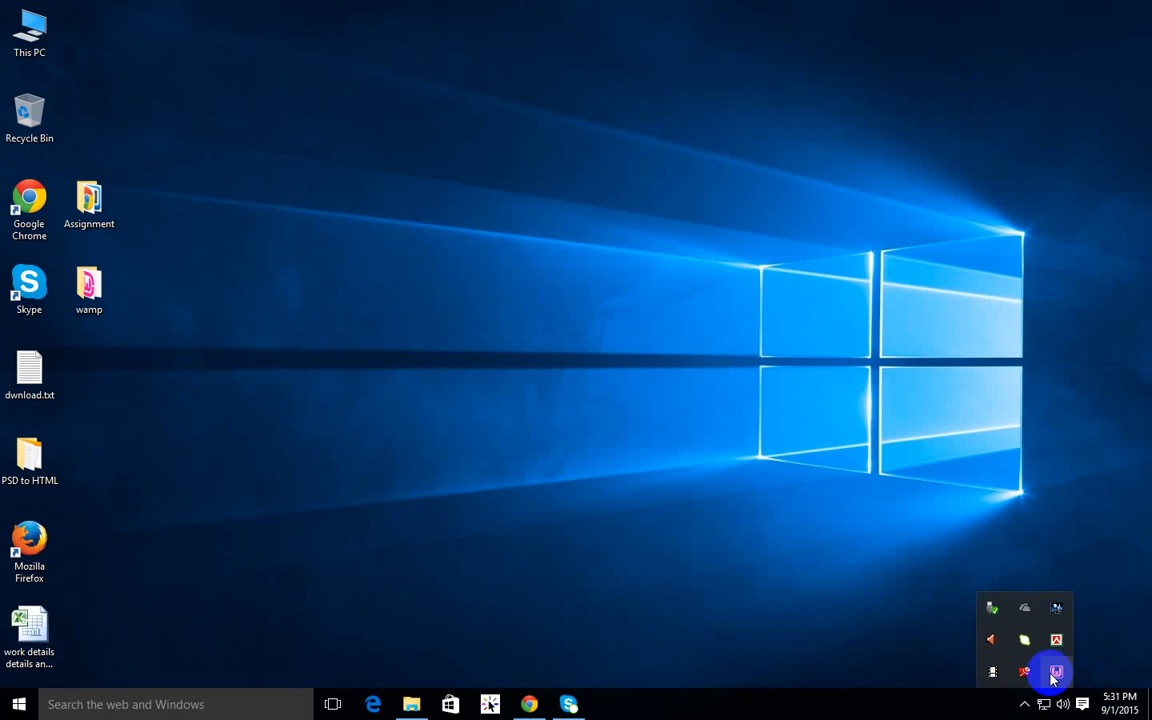
{"action": "left_click", "coordinate": [1054, 672]}
{"action": "left_click", "coordinate": [1048, 676]}
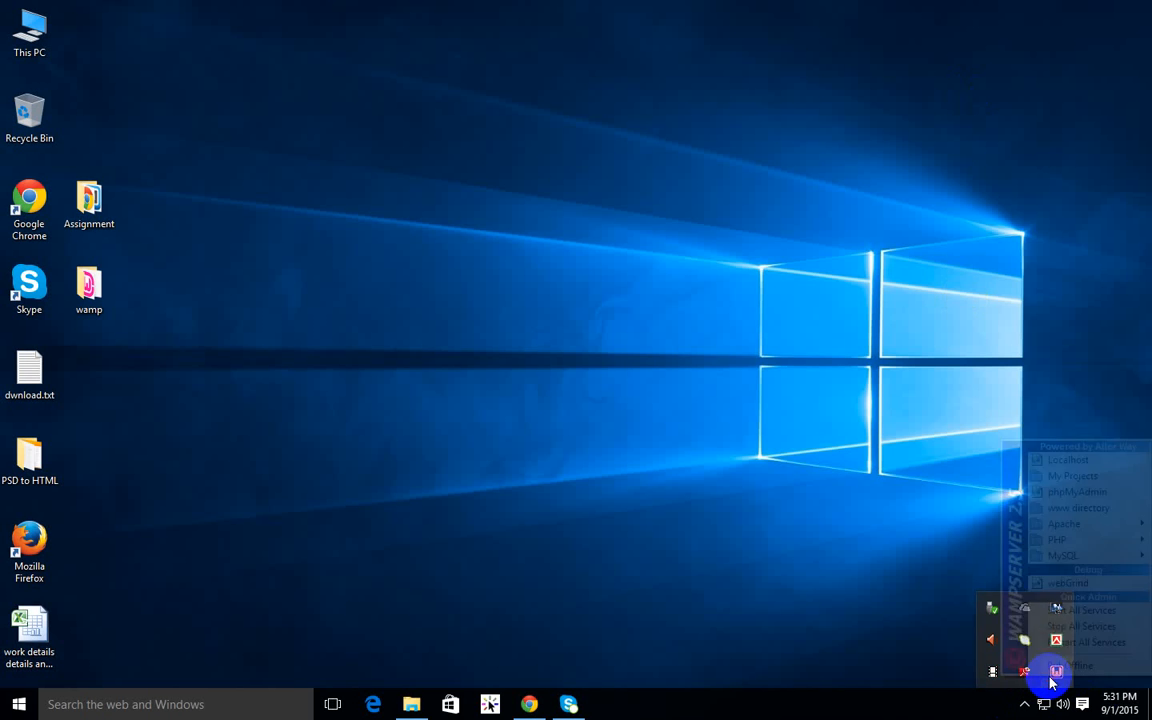
{"action": "left_click", "coordinate": [1073, 628]}
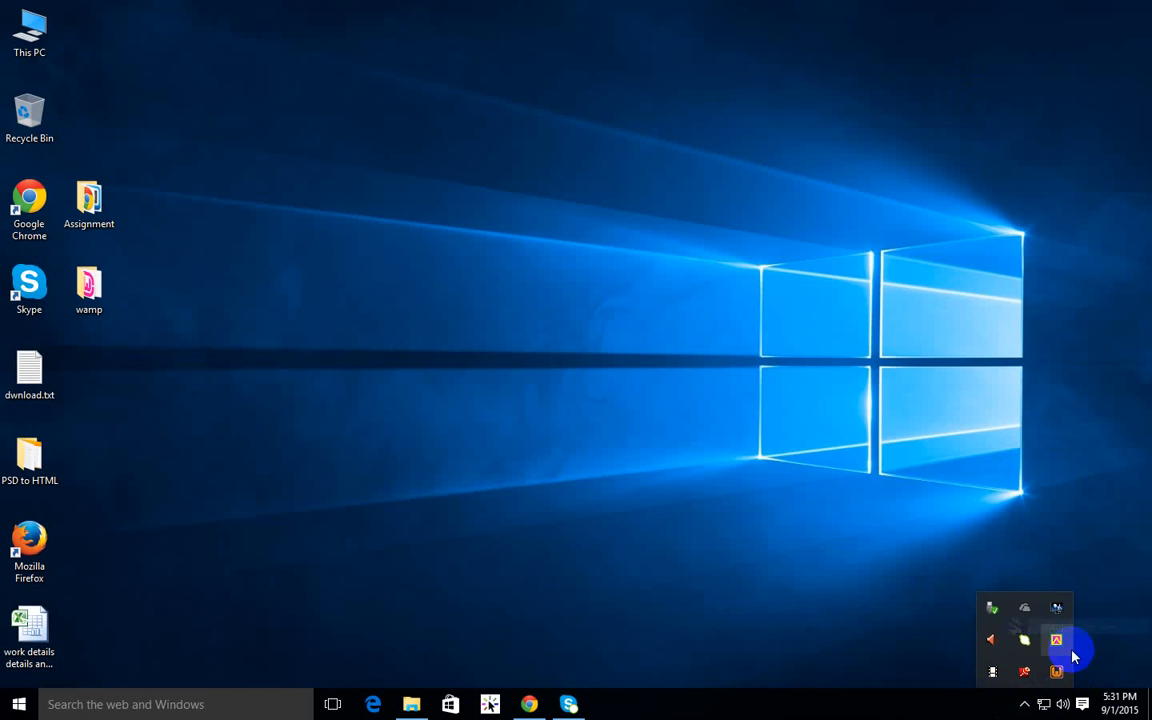
Install the Apache service from WampServer and continue through its console prompt
{"action": "left_click", "coordinate": [1058, 675]}
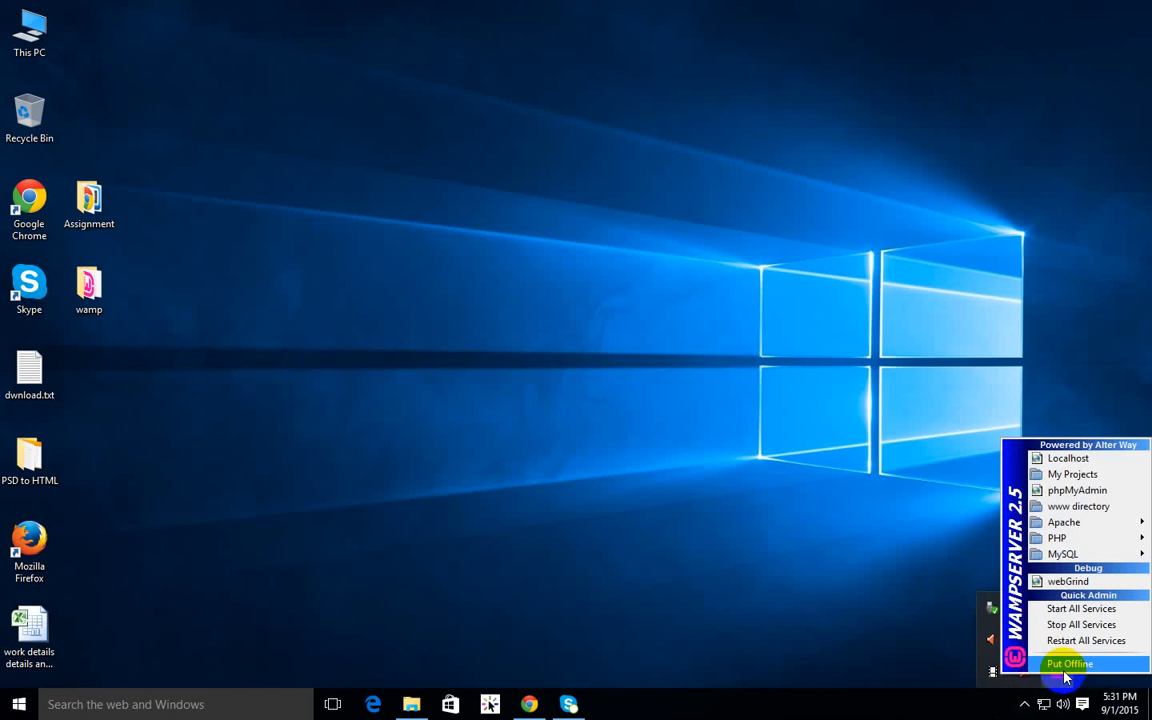
{"action": "mouse_move", "coordinate": [1109, 541]}
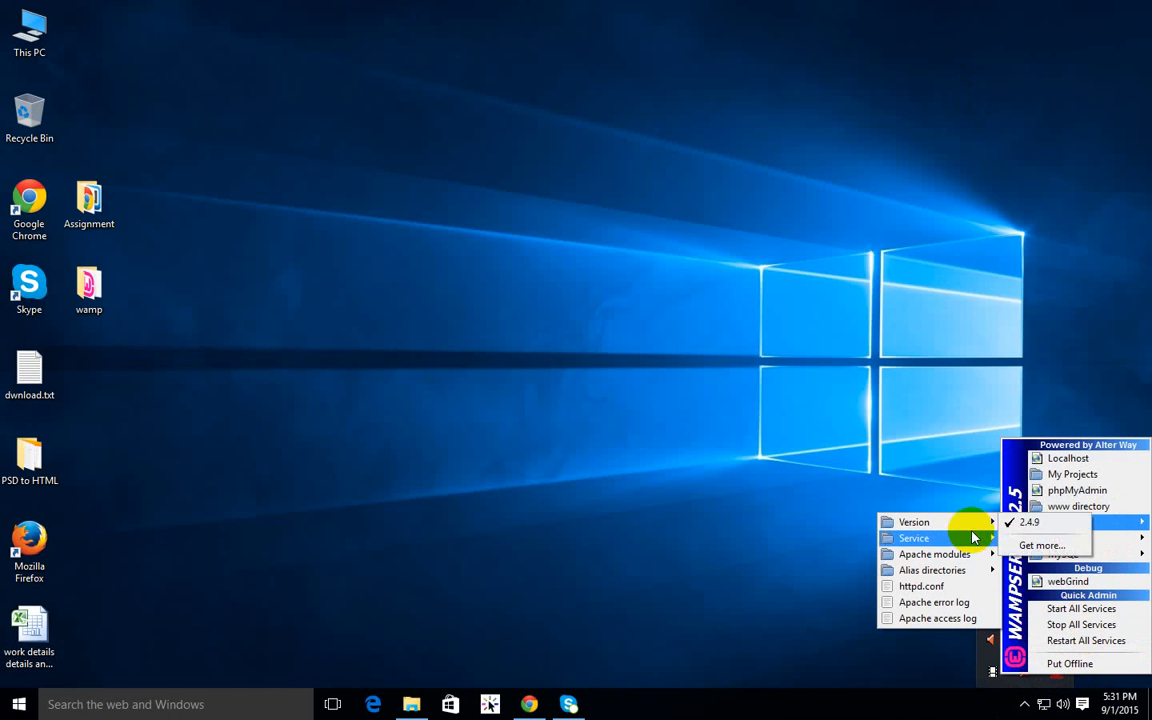
{"action": "mouse_move", "coordinate": [973, 545]}
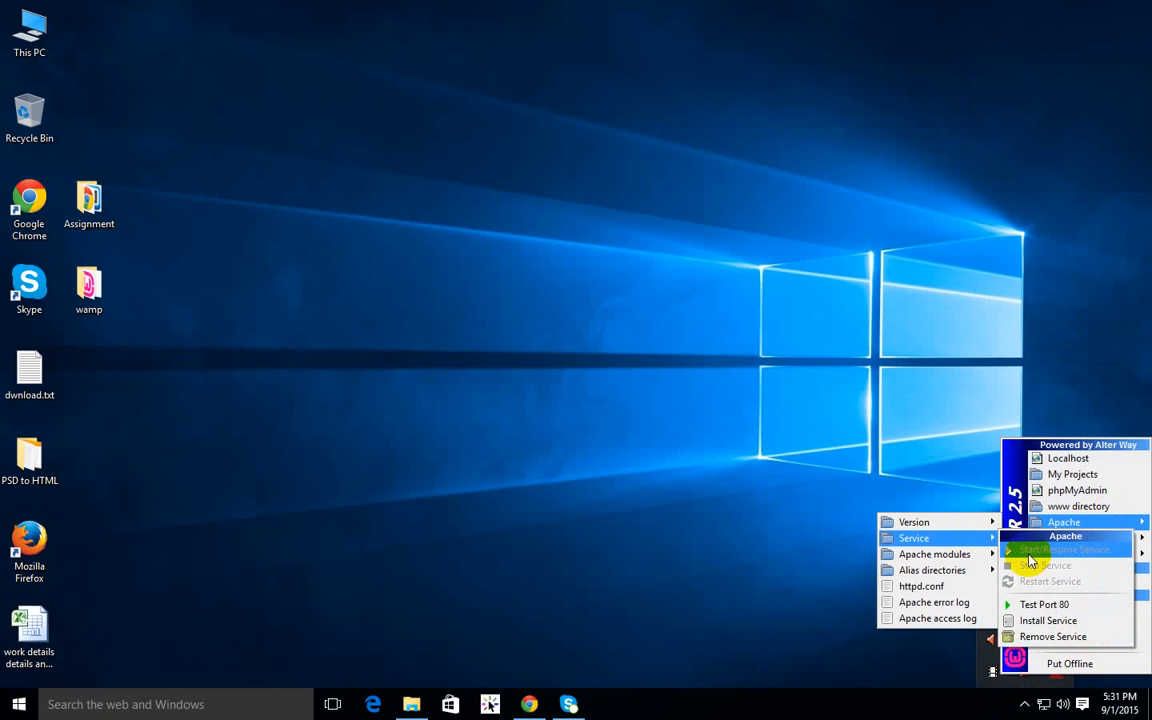
{"action": "left_click", "coordinate": [1071, 628]}
{"action": "left_click", "coordinate": [429, 154]}
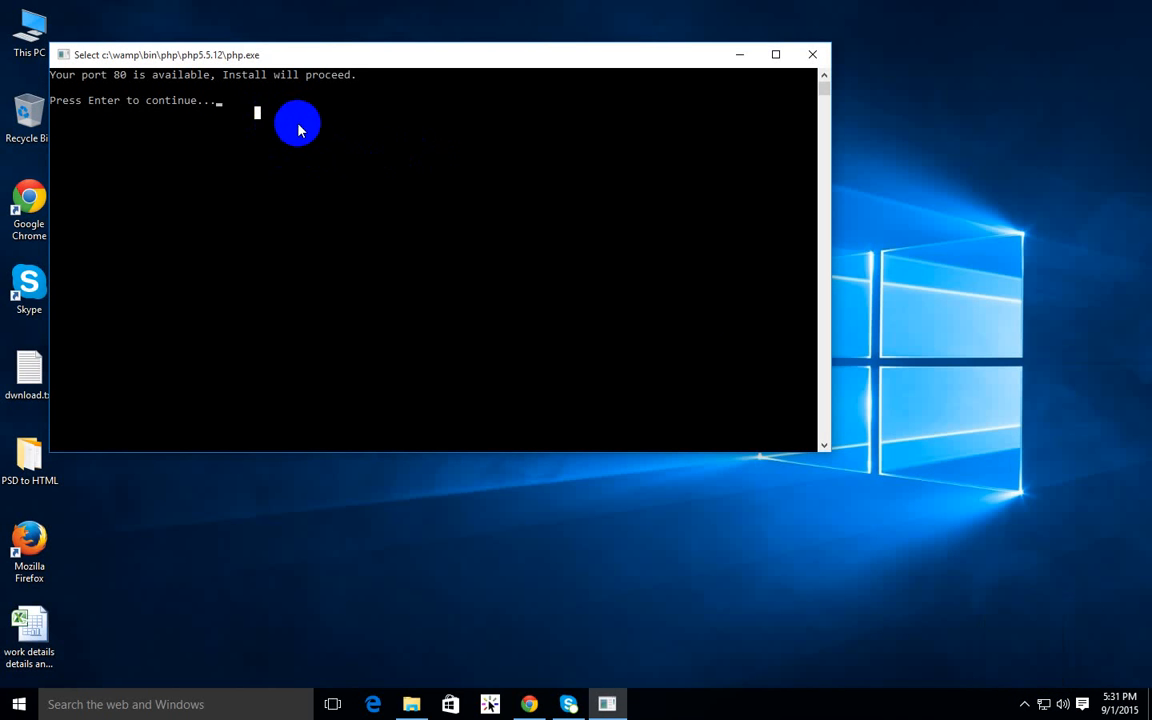
{"action": "key", "text": "Return"}
{"action": "key", "text": "Return"}
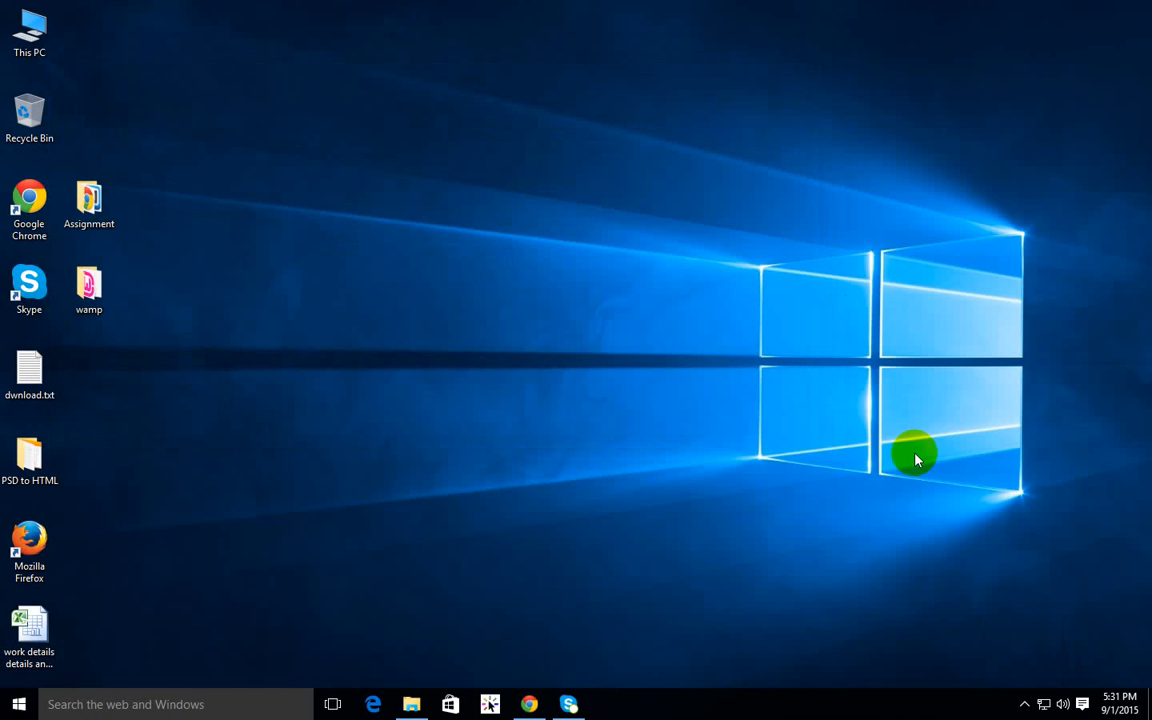
Run WampServer's port 80 test for Apache, read the output and exit the console
{"action": "left_click", "coordinate": [1024, 703]}
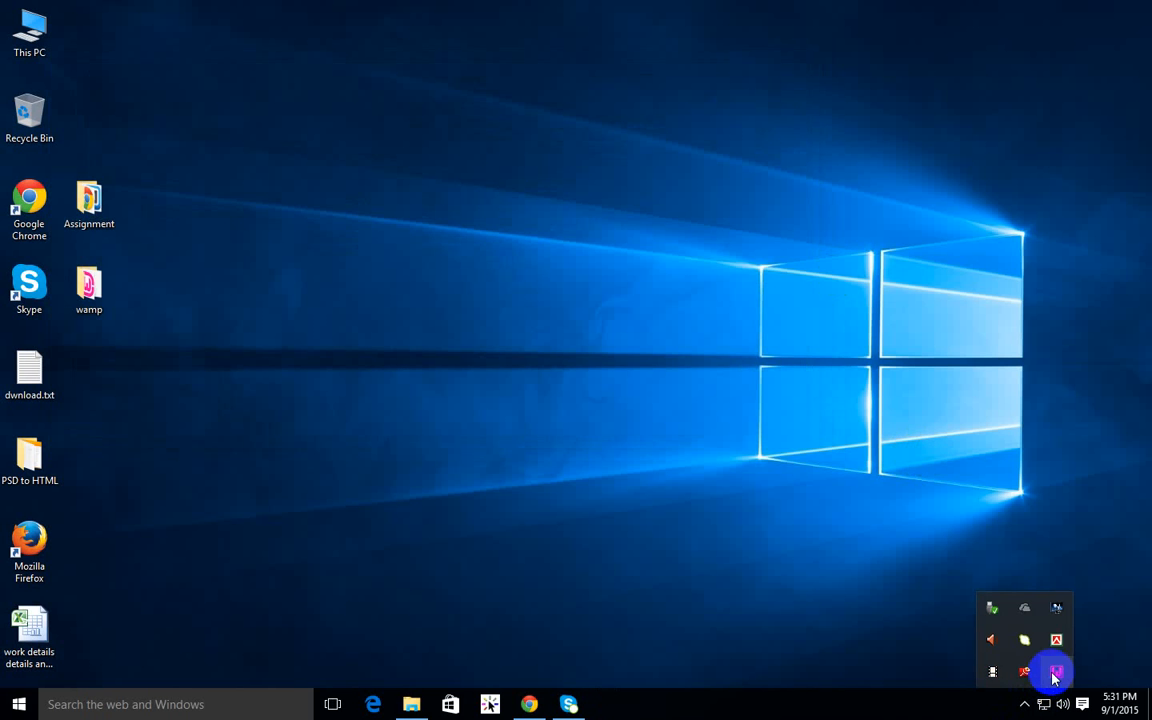
{"action": "right_click", "coordinate": [1054, 678]}
{"action": "left_click", "coordinate": [1056, 674]}
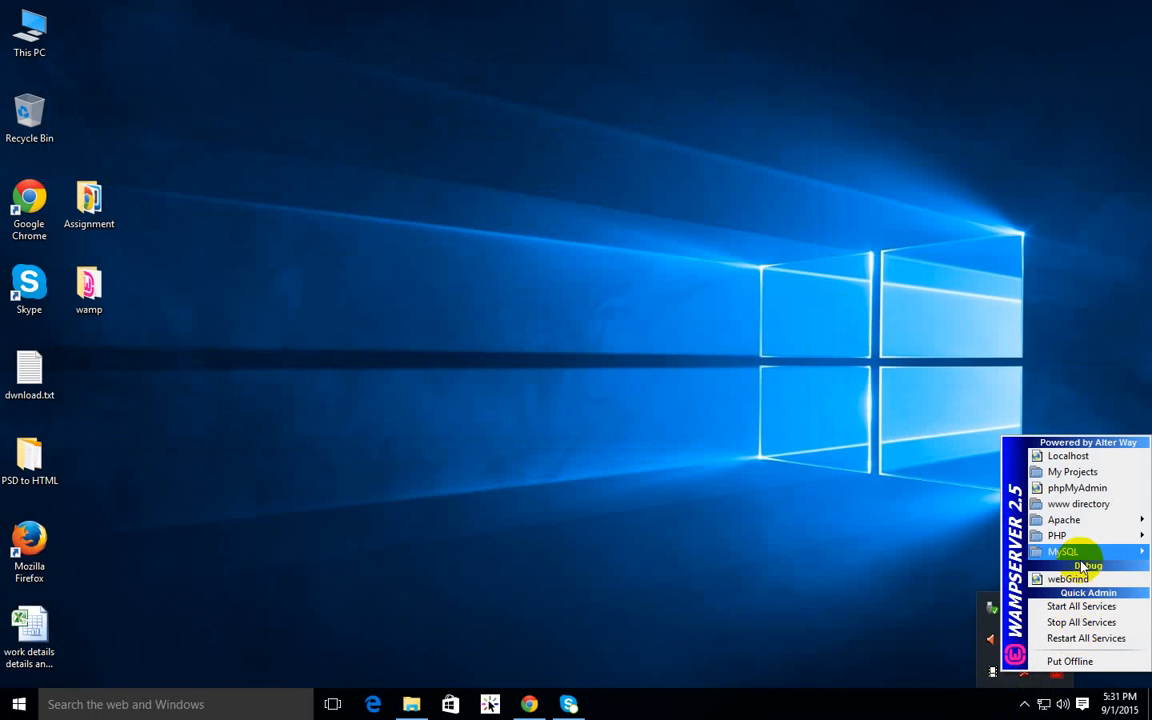
{"action": "mouse_move", "coordinate": [1070, 520]}
{"action": "mouse_move", "coordinate": [915, 536]}
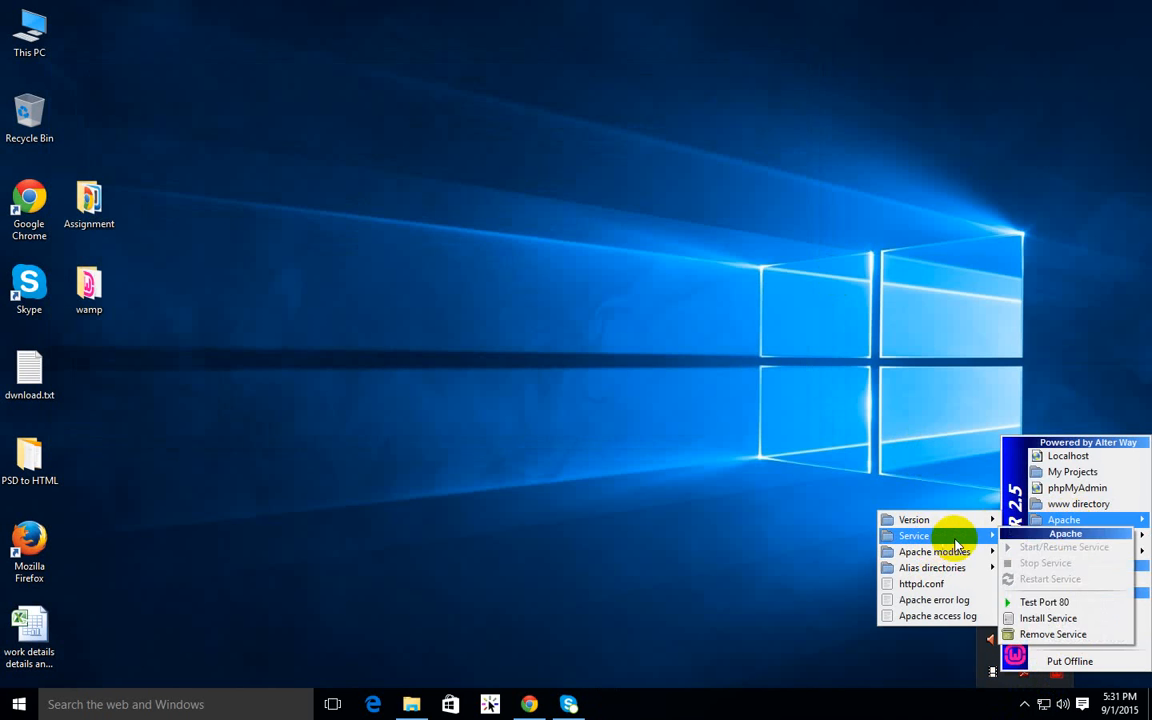
{"action": "left_click", "coordinate": [1030, 602]}
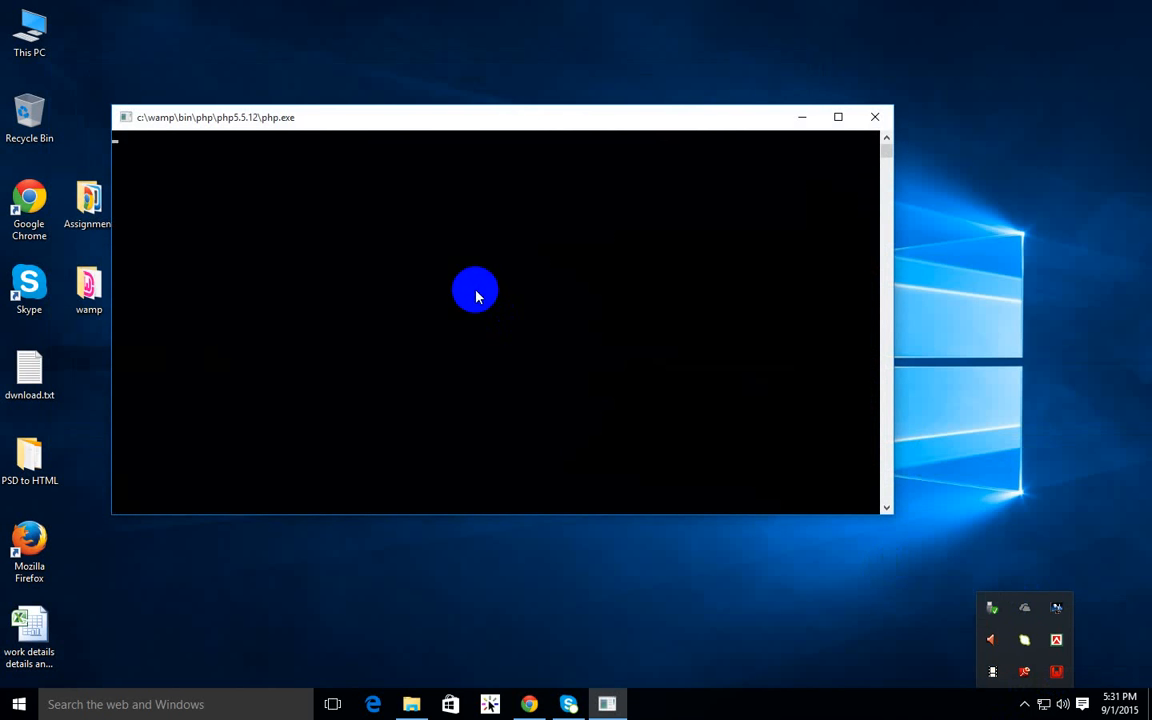
{"action": "left_click", "coordinate": [441, 225]}
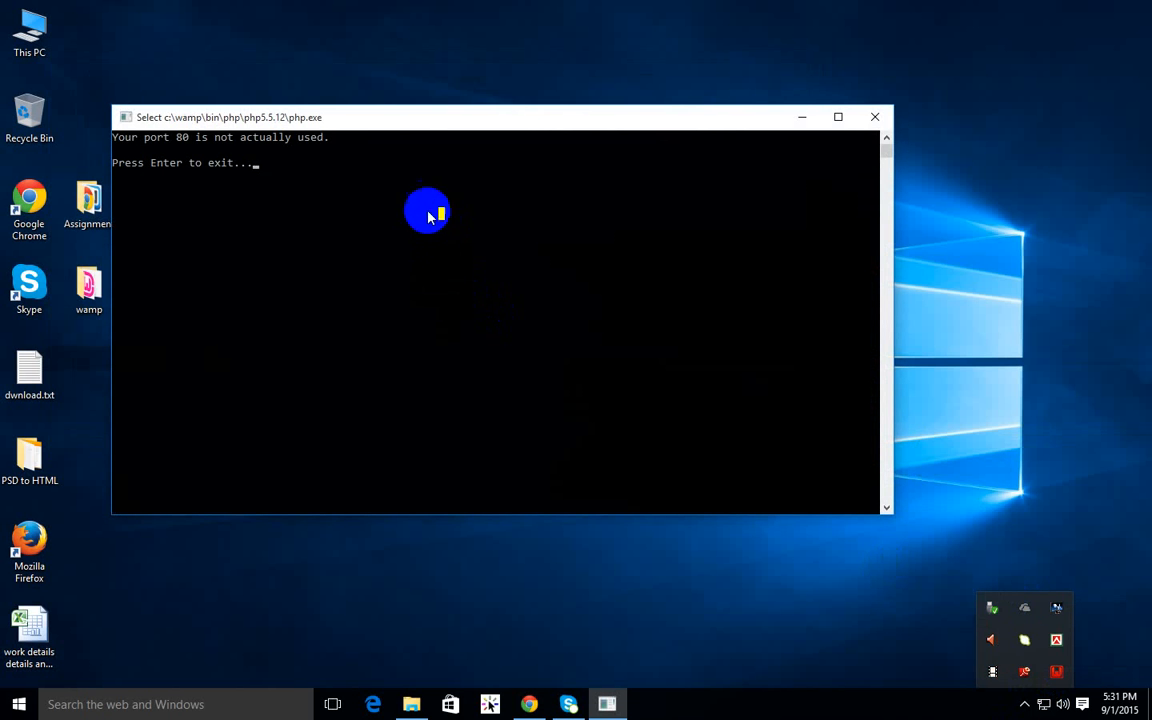
{"action": "left_click", "coordinate": [294, 163]}
{"action": "key", "text": "Return"}
{"action": "key", "text": "Return"}
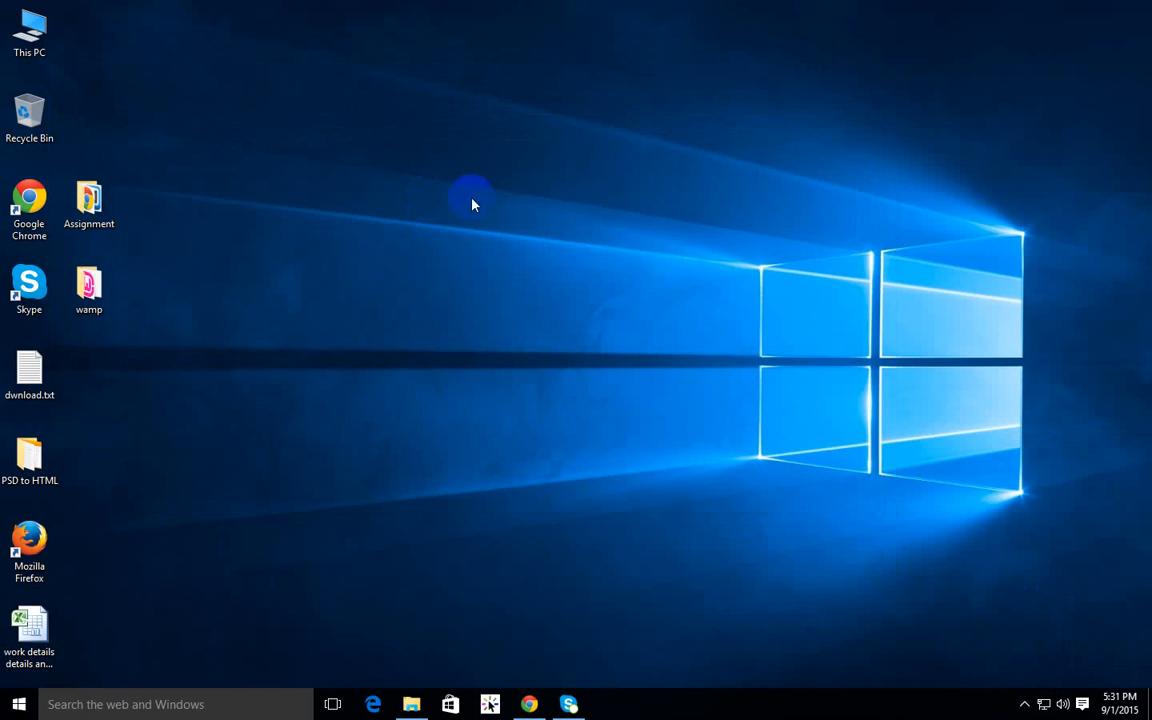
Start all WampServer services again and check the server status in the notification area
{"action": "left_click", "coordinate": [1024, 704]}
{"action": "left_click", "coordinate": [1053, 670]}
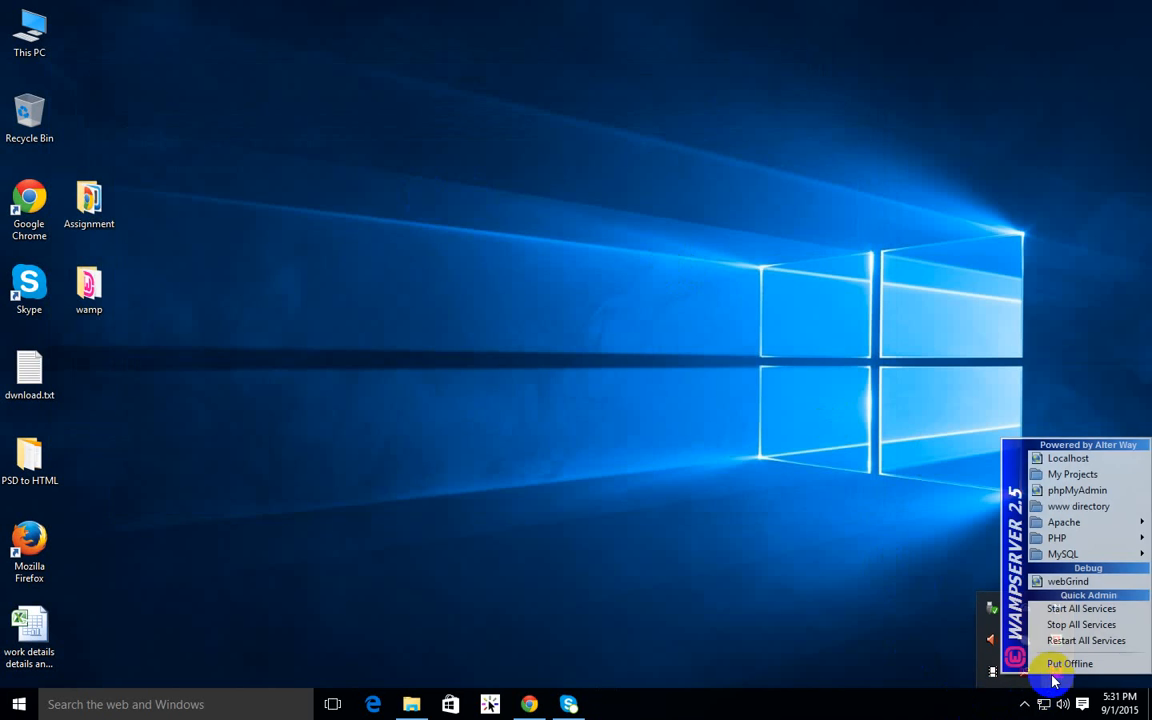
{"action": "left_click", "coordinate": [1090, 612]}
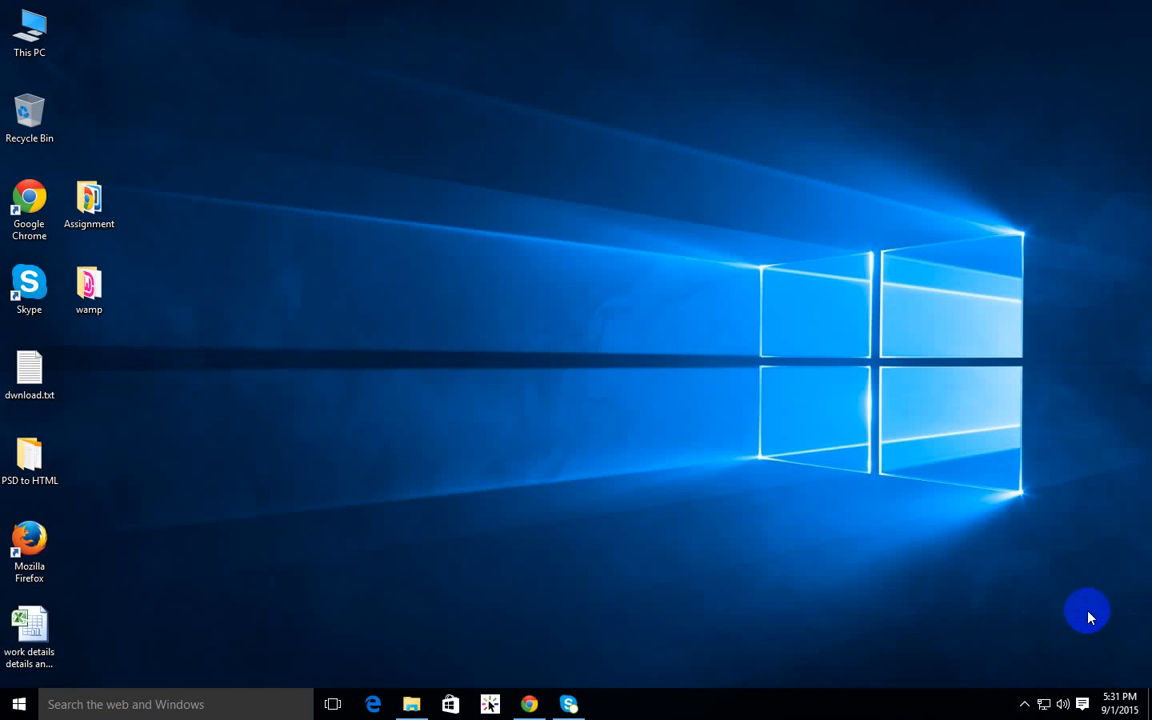
{"action": "left_click", "coordinate": [1020, 700]}
{"action": "left_click", "coordinate": [1051, 684]}
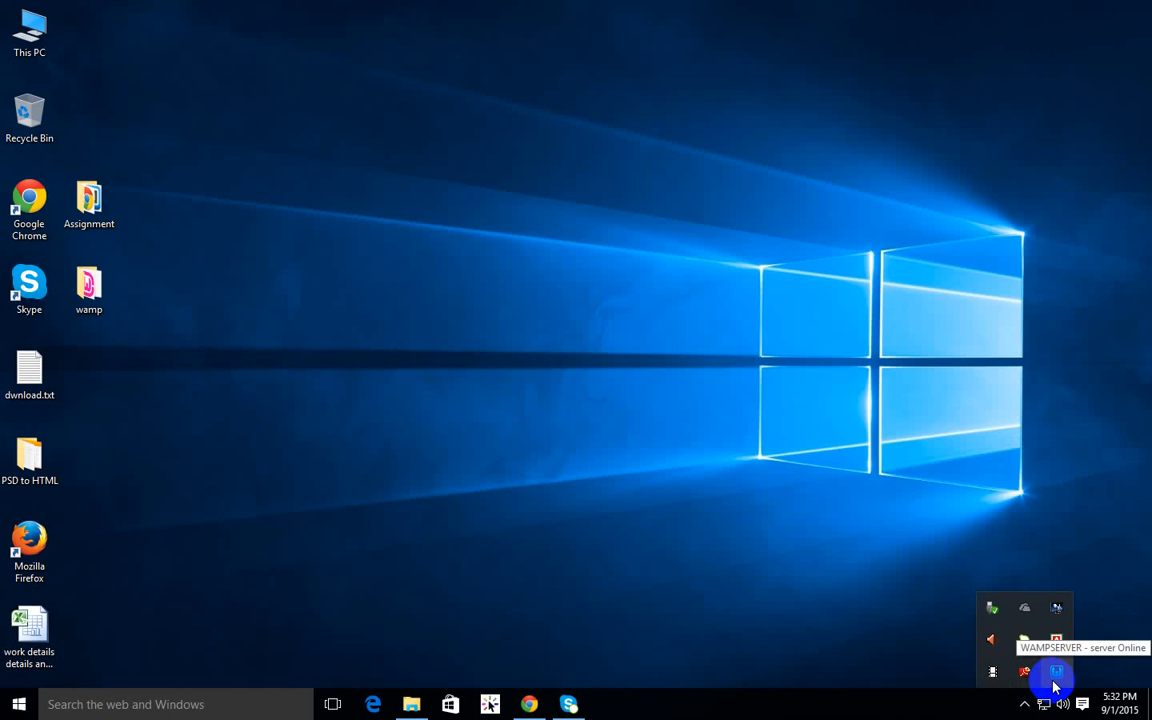
{"action": "left_click", "coordinate": [923, 432]}
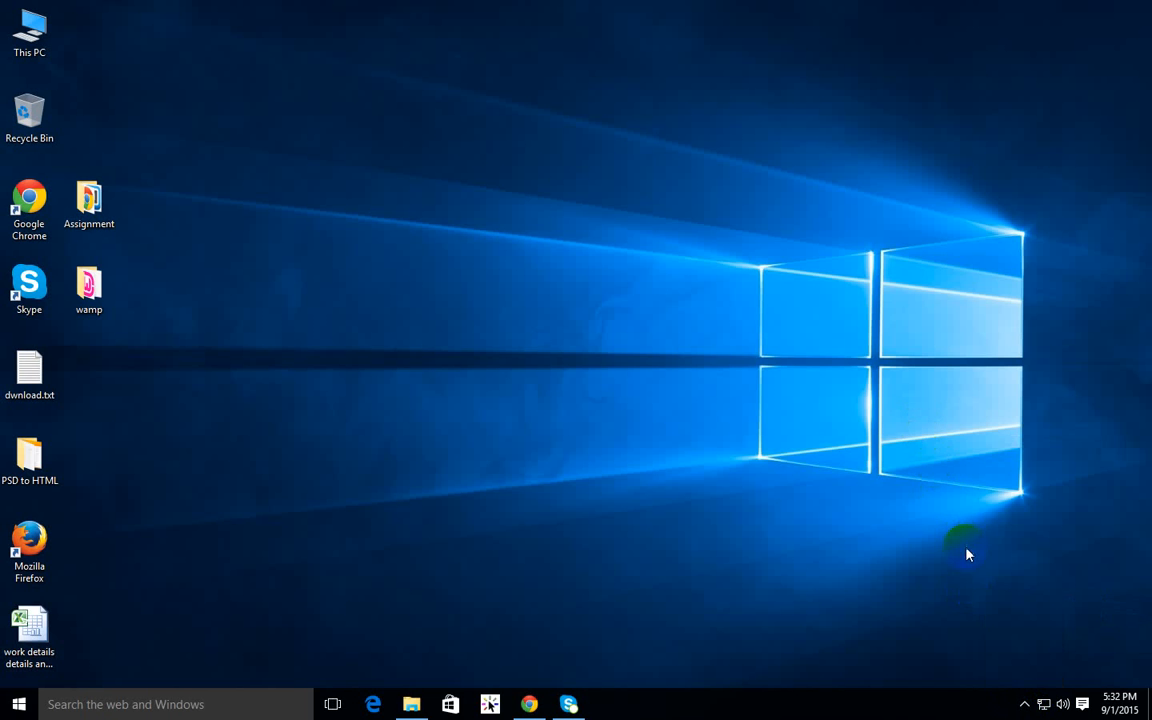
{"action": "left_click", "coordinate": [1040, 706]}
{"action": "left_click", "coordinate": [1027, 699]}
{"action": "left_click", "coordinate": [669, 489]}
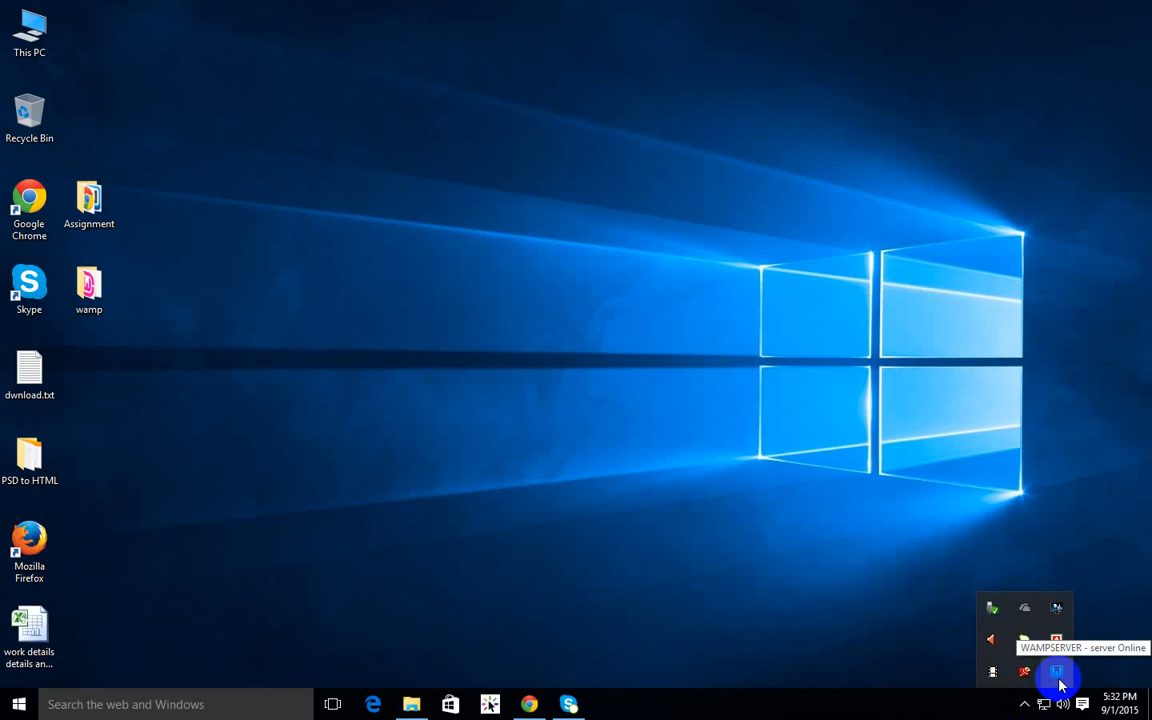
{"action": "left_click", "coordinate": [1060, 677]}
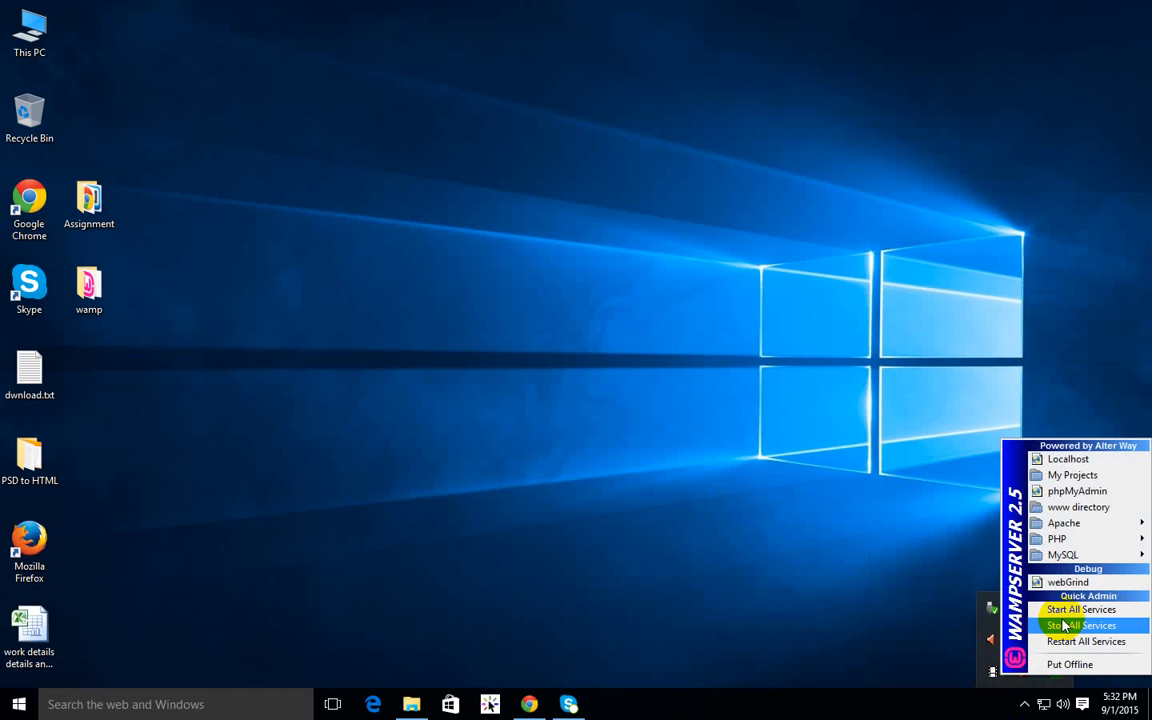
{"action": "mouse_move", "coordinate": [1041, 527]}
{"action": "mouse_move", "coordinate": [918, 540]}
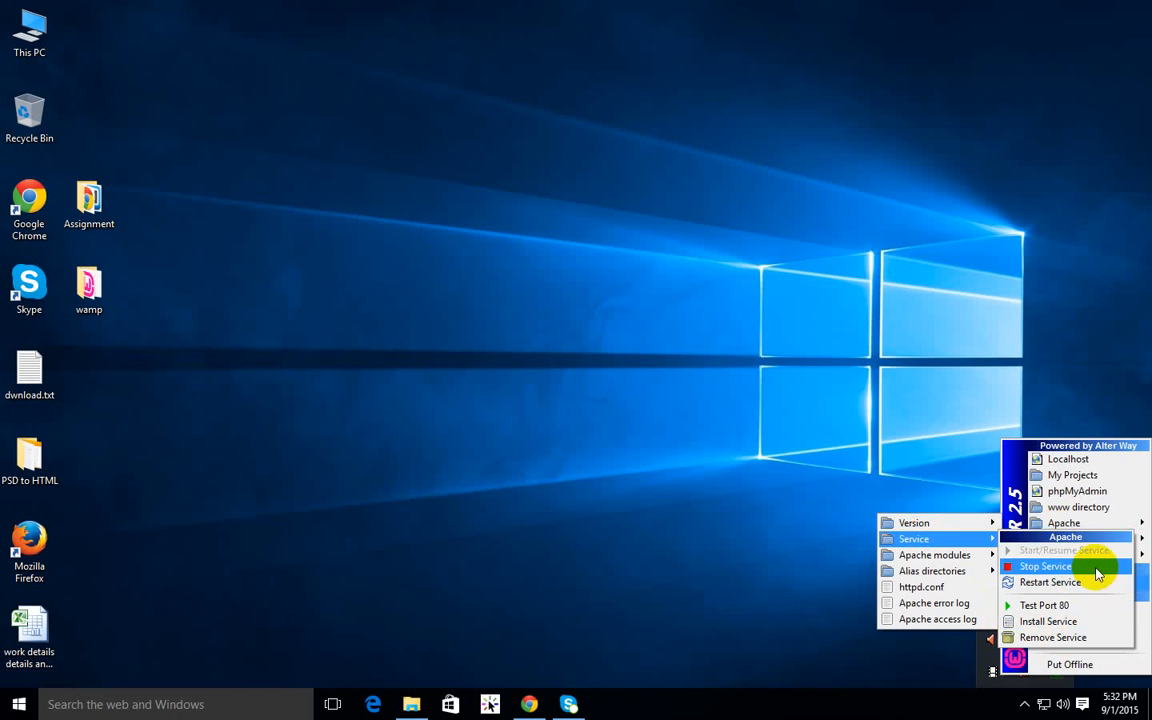
{"action": "left_click", "coordinate": [921, 499]}
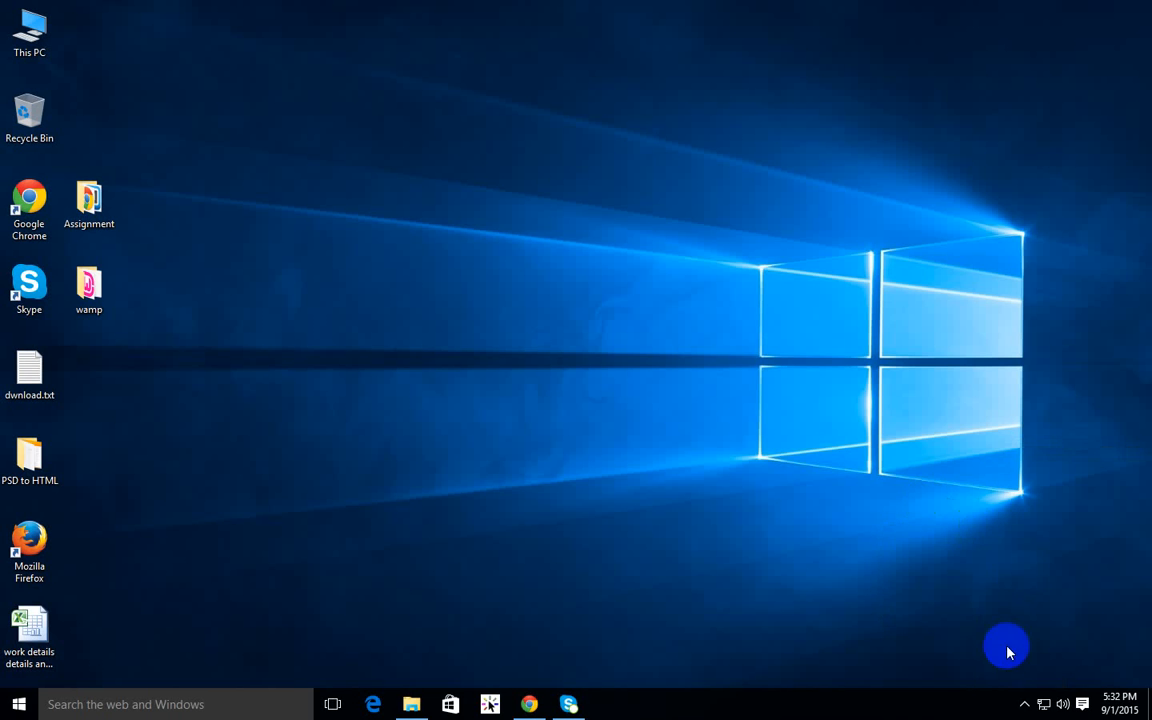
Open the localhost homepage from WampServer and decline making Firefox the default browser
{"action": "left_click", "coordinate": [1022, 704]}
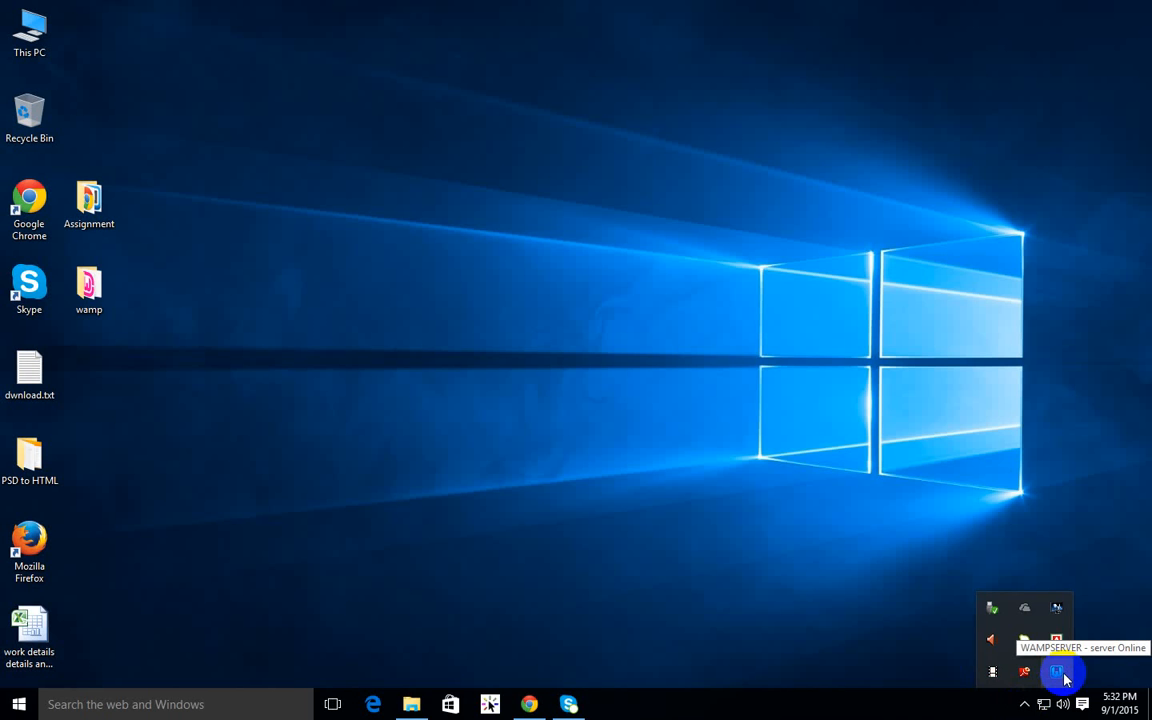
{"action": "left_click", "coordinate": [1062, 676]}
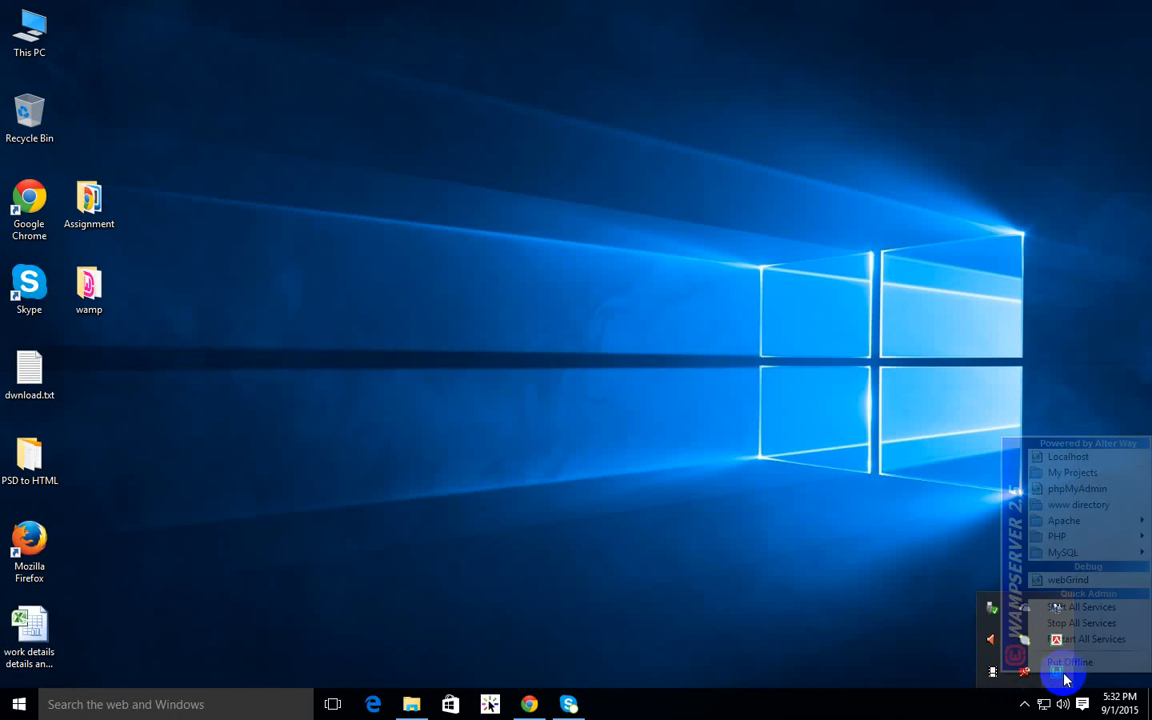
{"action": "left_click", "coordinate": [1085, 457]}
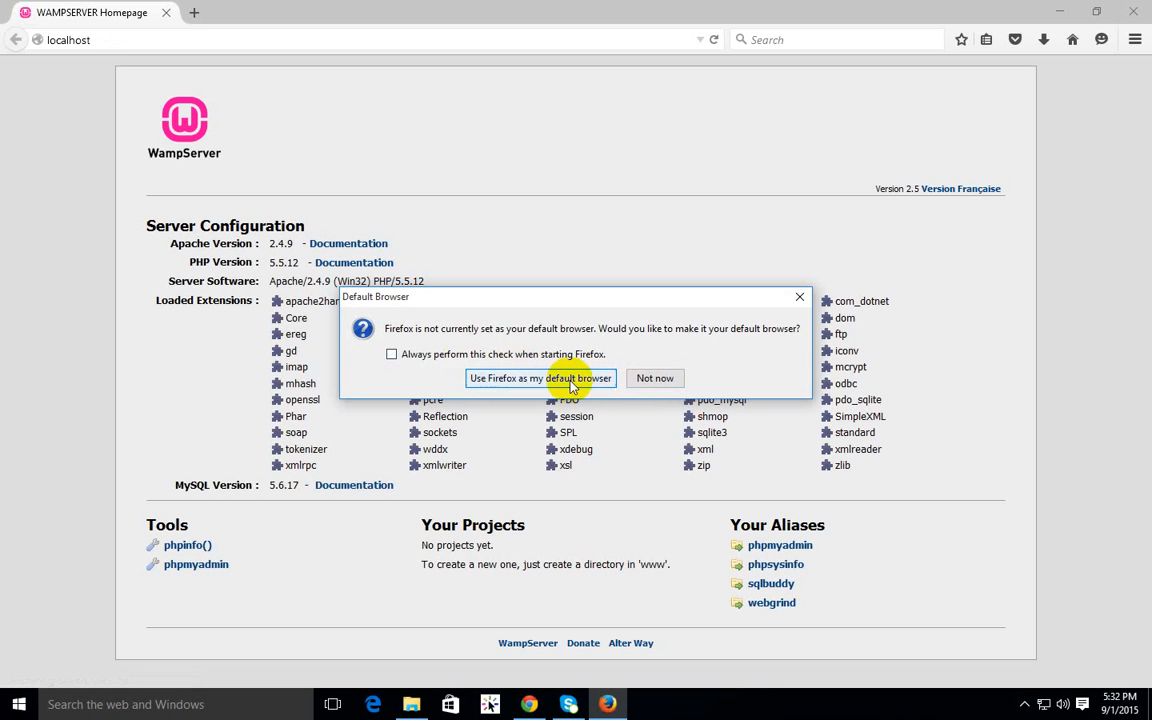
{"action": "left_click", "coordinate": [660, 382]}
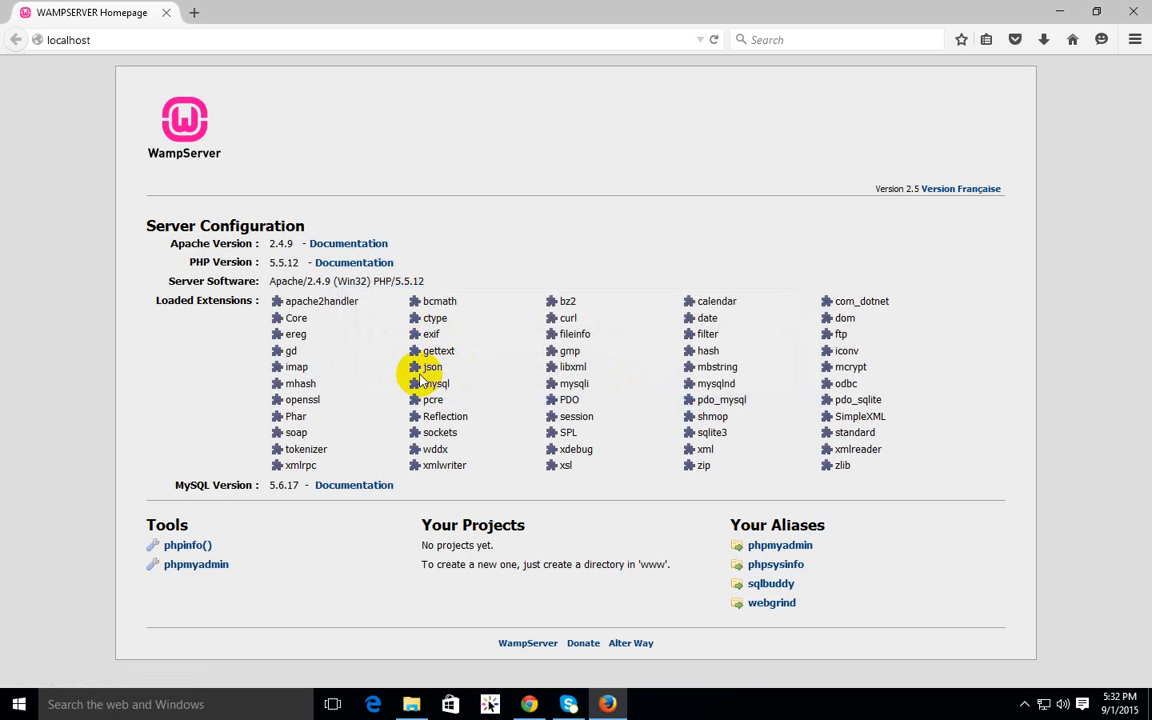
{"action": "left_click", "coordinate": [115, 39]}
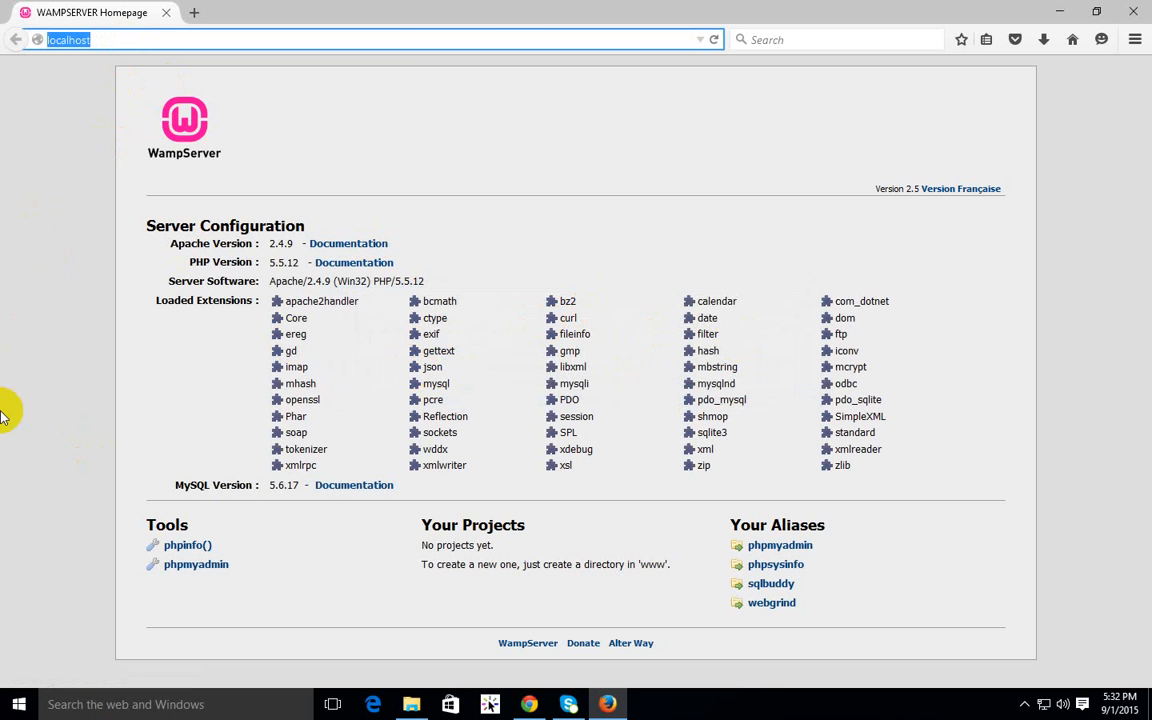
Open phpMyAdmin from the WampServer homepage's aliases, view its start page and clear the browser windows off the desktop
{"action": "left_click", "coordinate": [800, 550]}
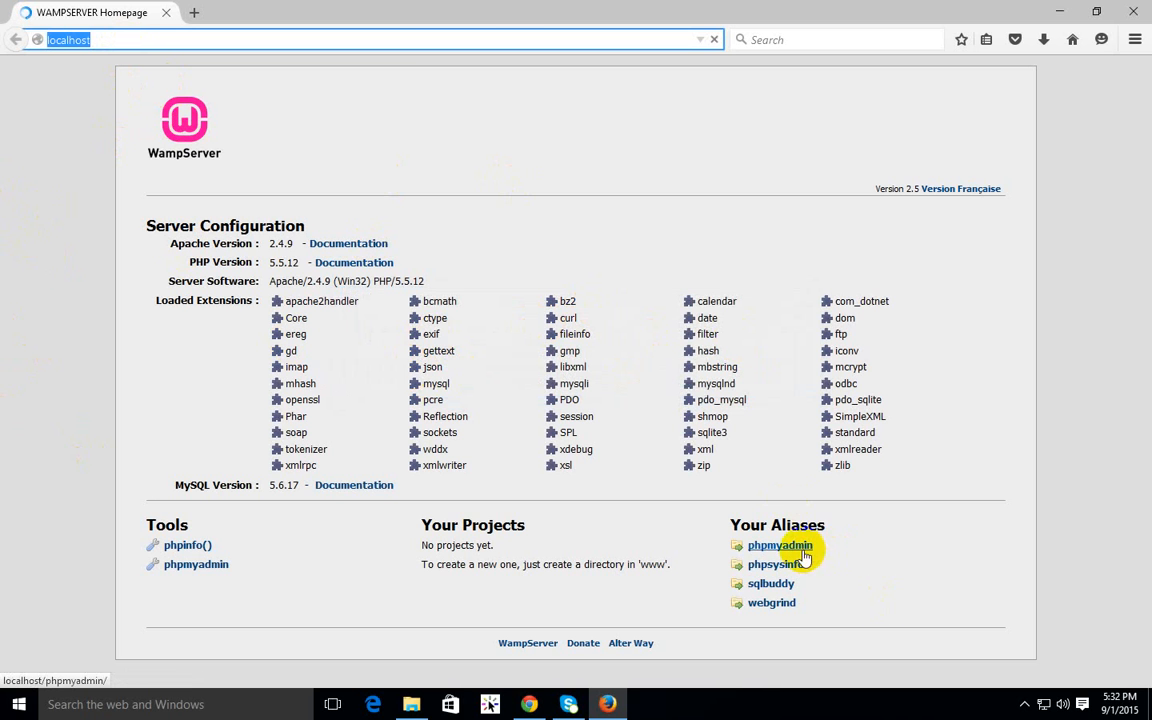
{"action": "left_click", "coordinate": [797, 549]}
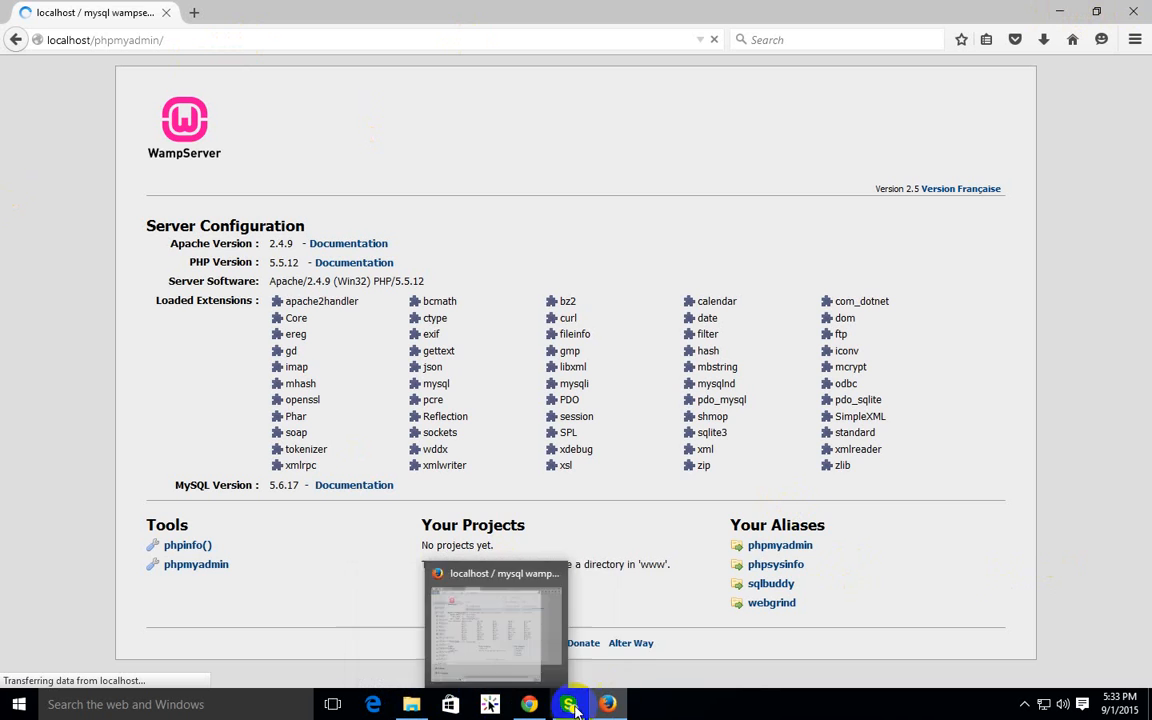
{"action": "left_click", "coordinate": [529, 704]}
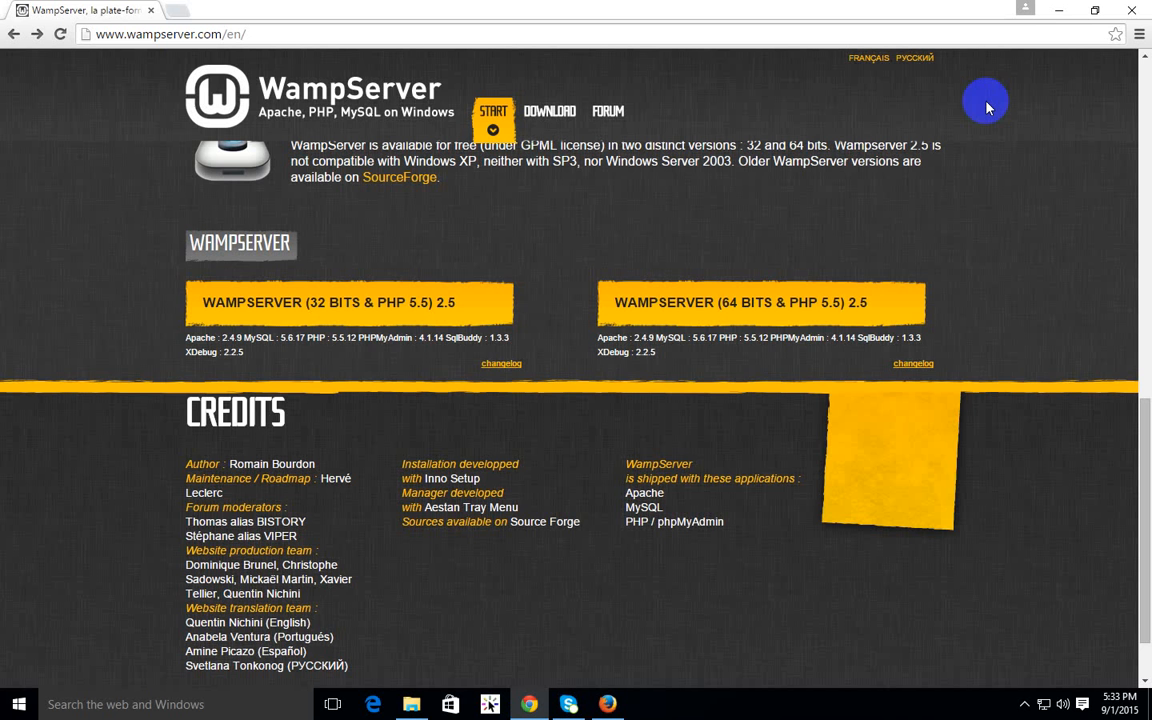
{"action": "left_click", "coordinate": [1059, 10]}
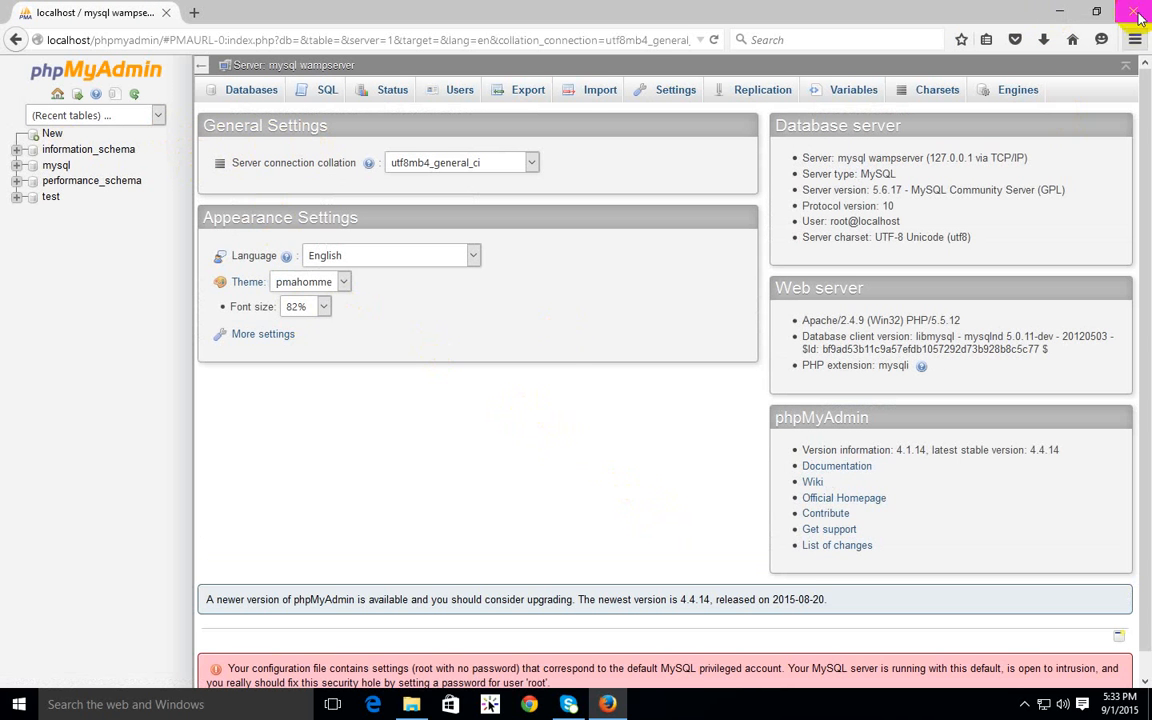
{"action": "left_click", "coordinate": [1062, 13]}
{"action": "right_click", "coordinate": [334, 346]}
{"action": "left_click", "coordinate": [375, 392]}
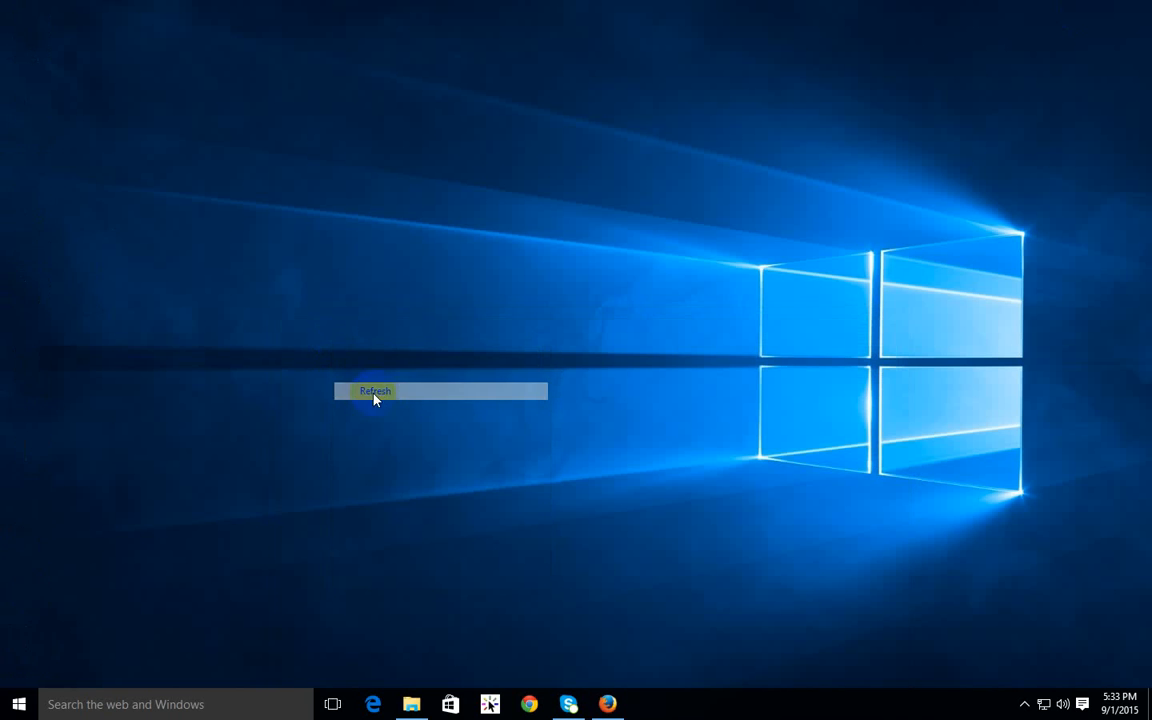
{"action": "left_click", "coordinate": [18, 704]}
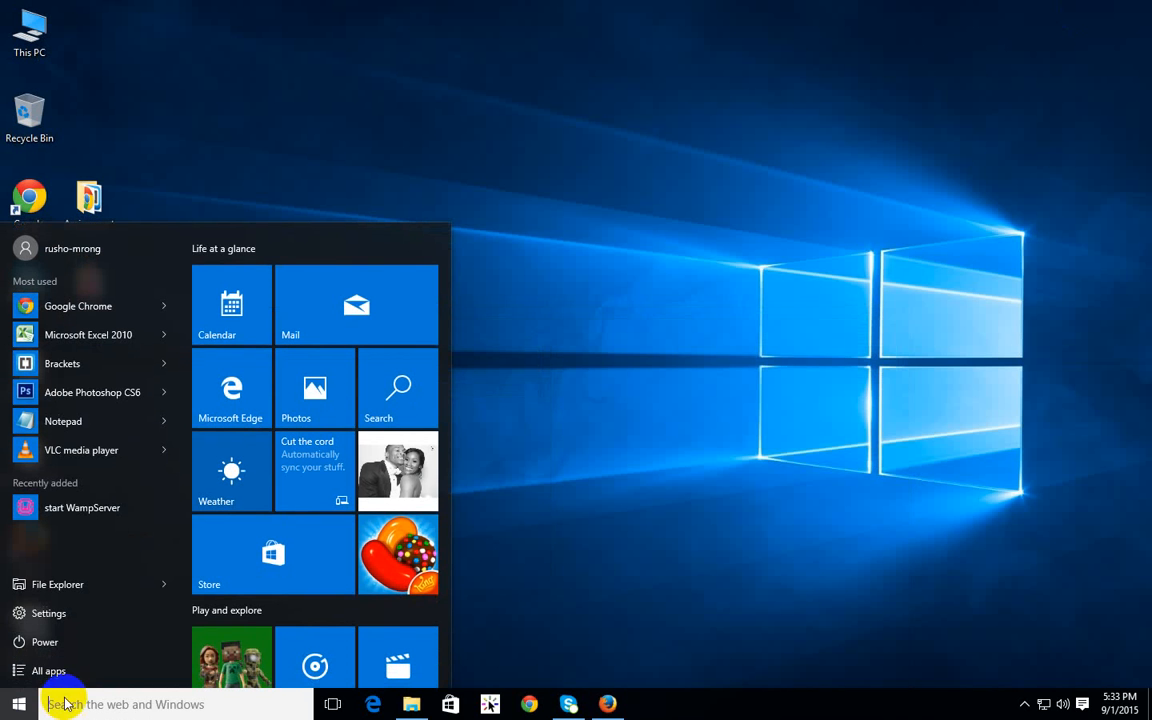
{"action": "left_click", "coordinate": [103, 622]}
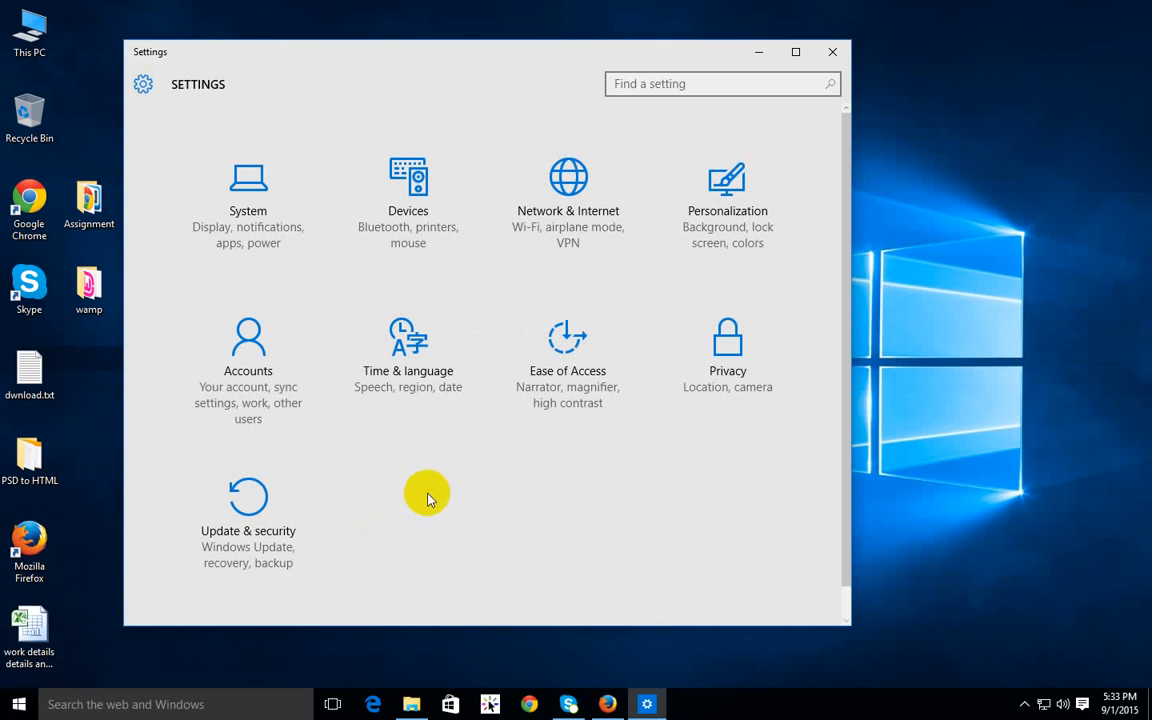
{"action": "left_click", "coordinate": [834, 53]}
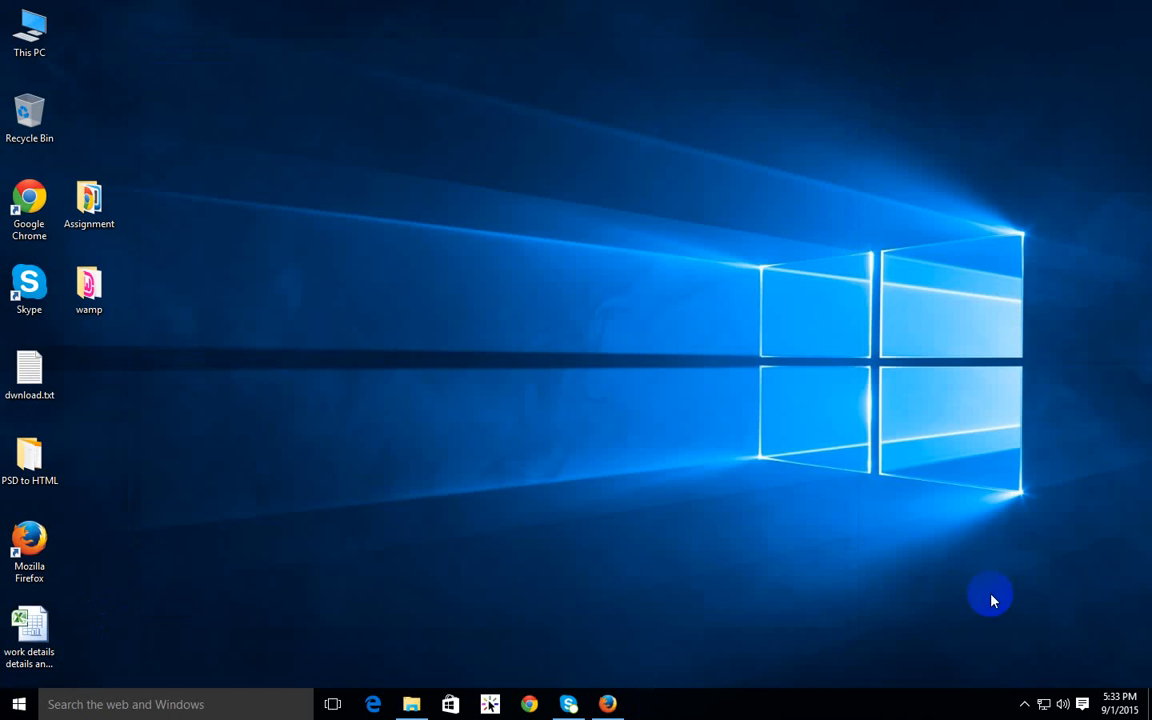
Stop only the Apache service from WampServer and refresh the desktop
{"action": "left_click", "coordinate": [1024, 702]}
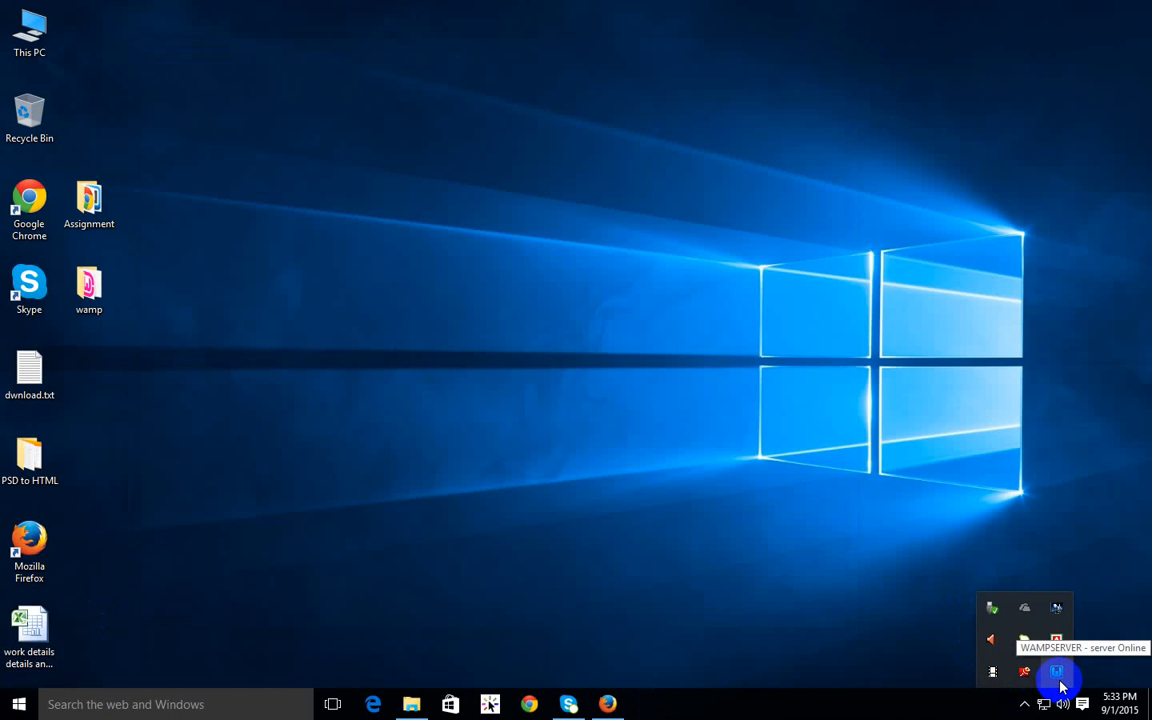
{"action": "right_click", "coordinate": [1060, 683]}
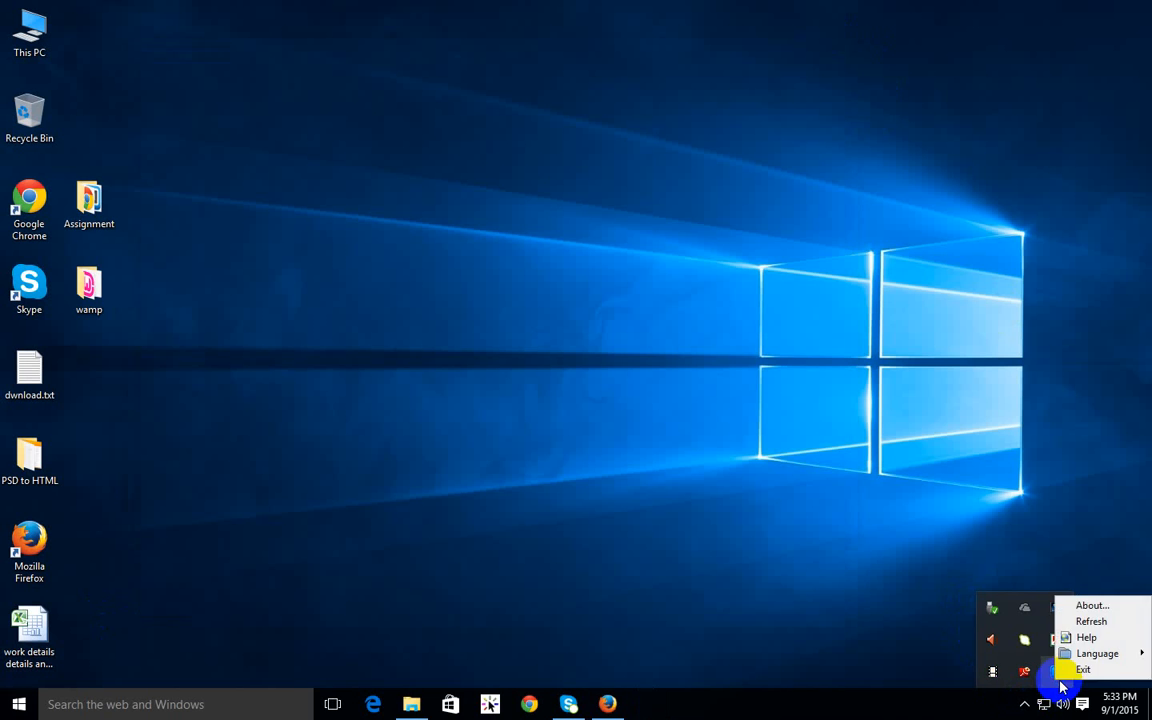
{"action": "left_click", "coordinate": [1058, 680]}
{"action": "left_click", "coordinate": [1058, 680]}
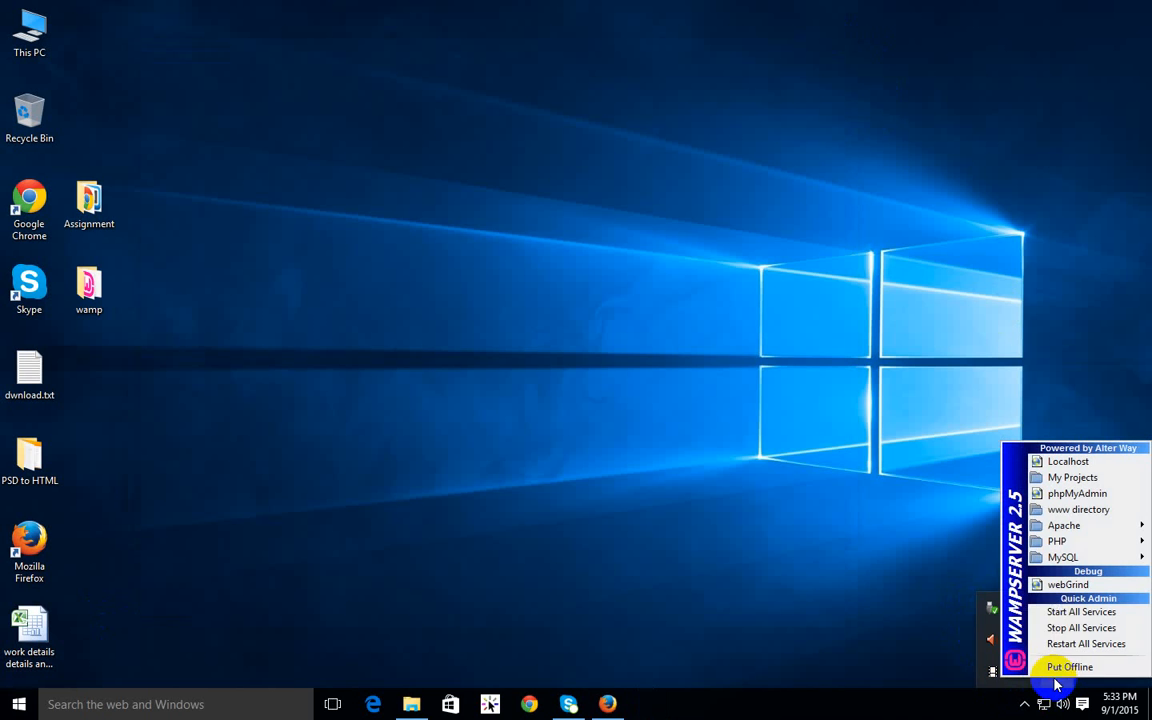
{"action": "mouse_move", "coordinate": [1085, 525]}
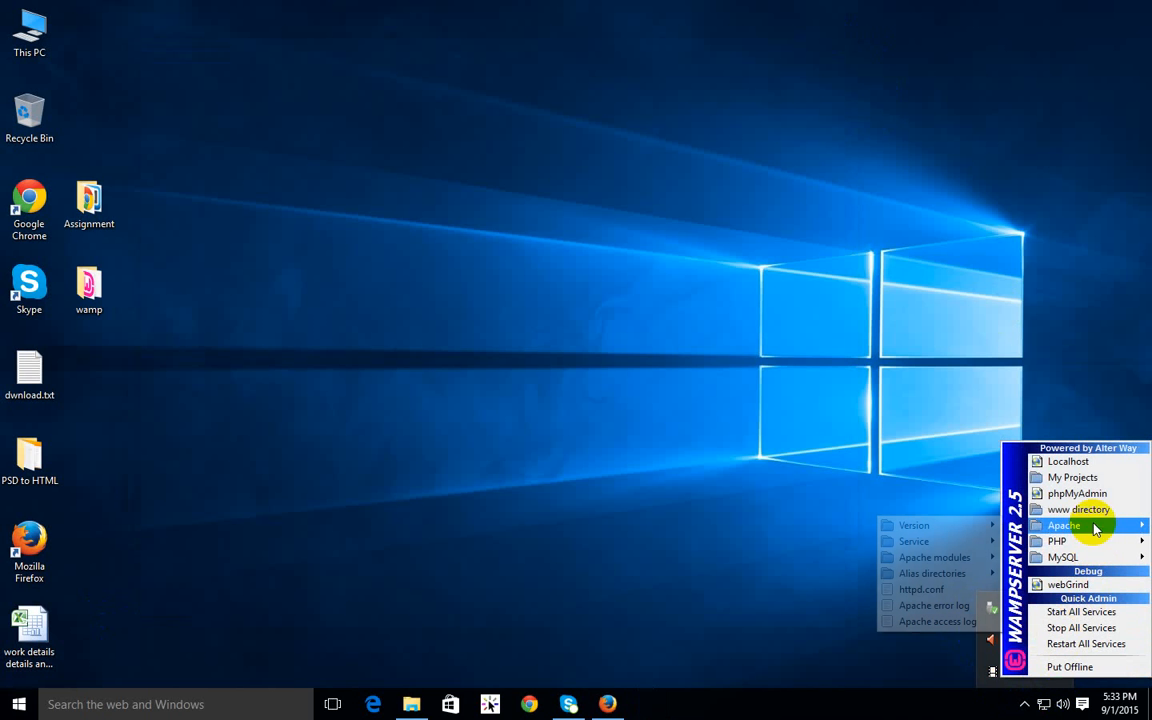
{"action": "mouse_move", "coordinate": [951, 542]}
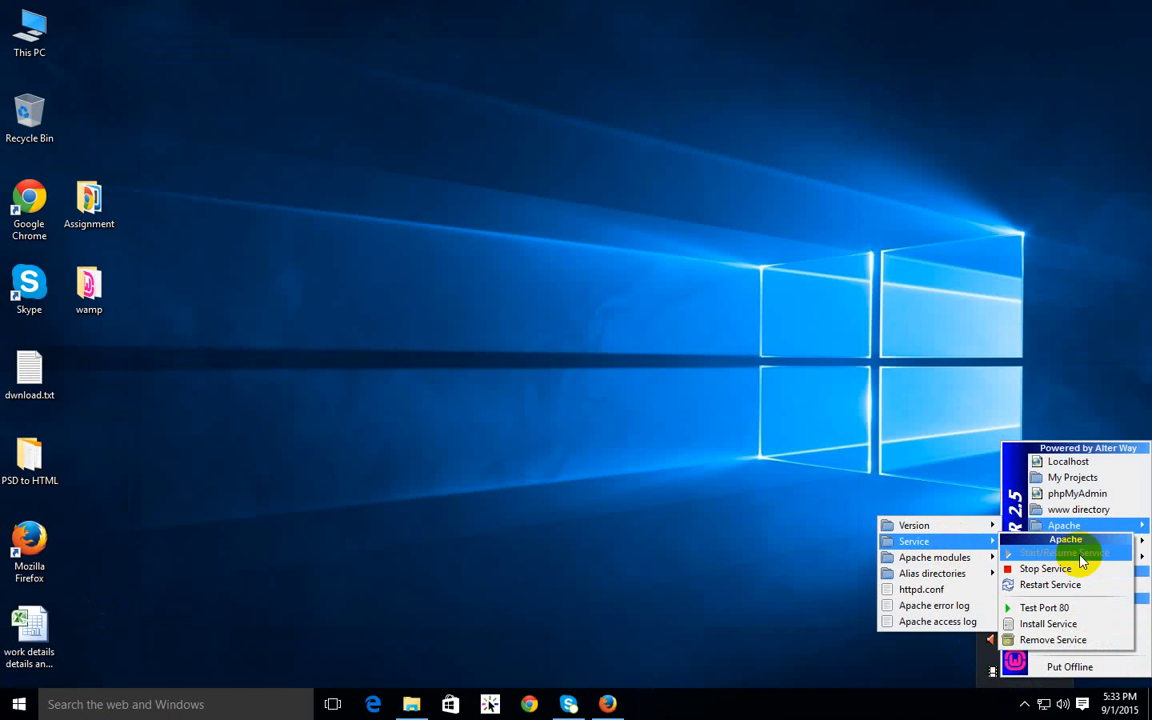
{"action": "left_click", "coordinate": [1080, 569]}
{"action": "right_click", "coordinate": [779, 355]}
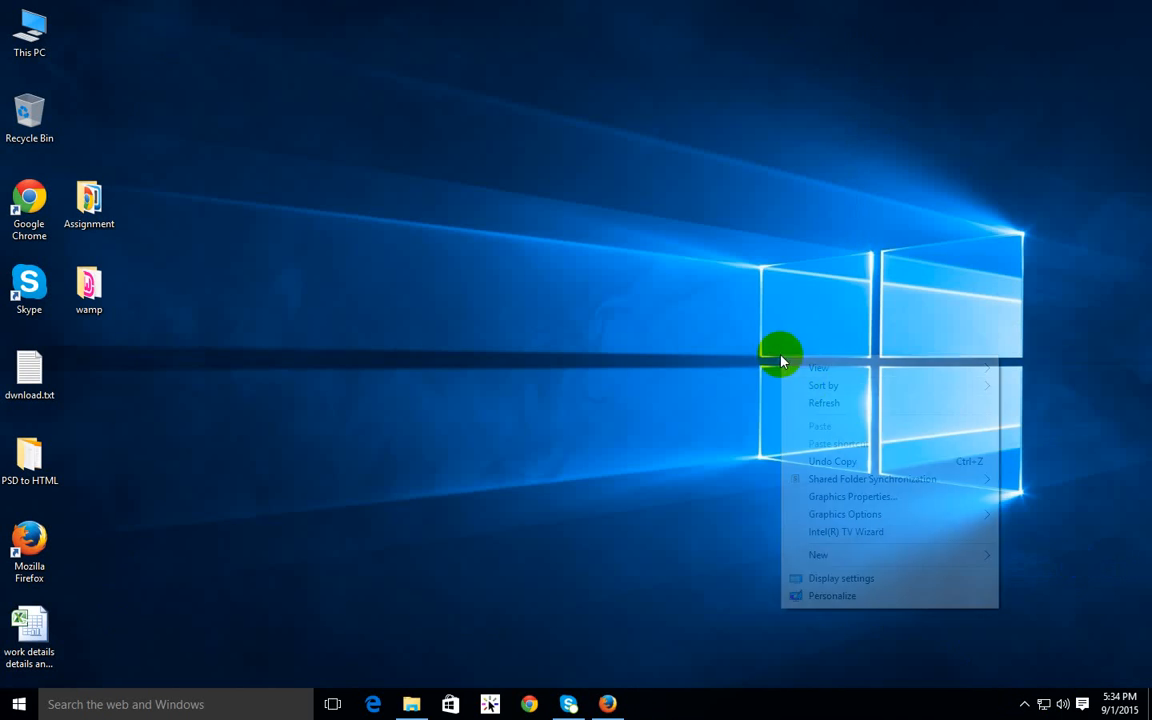
{"action": "left_click", "coordinate": [818, 398]}
Start the Apache service again from WampServer and check the server status in the notification area
{"action": "left_click", "coordinate": [1024, 704]}
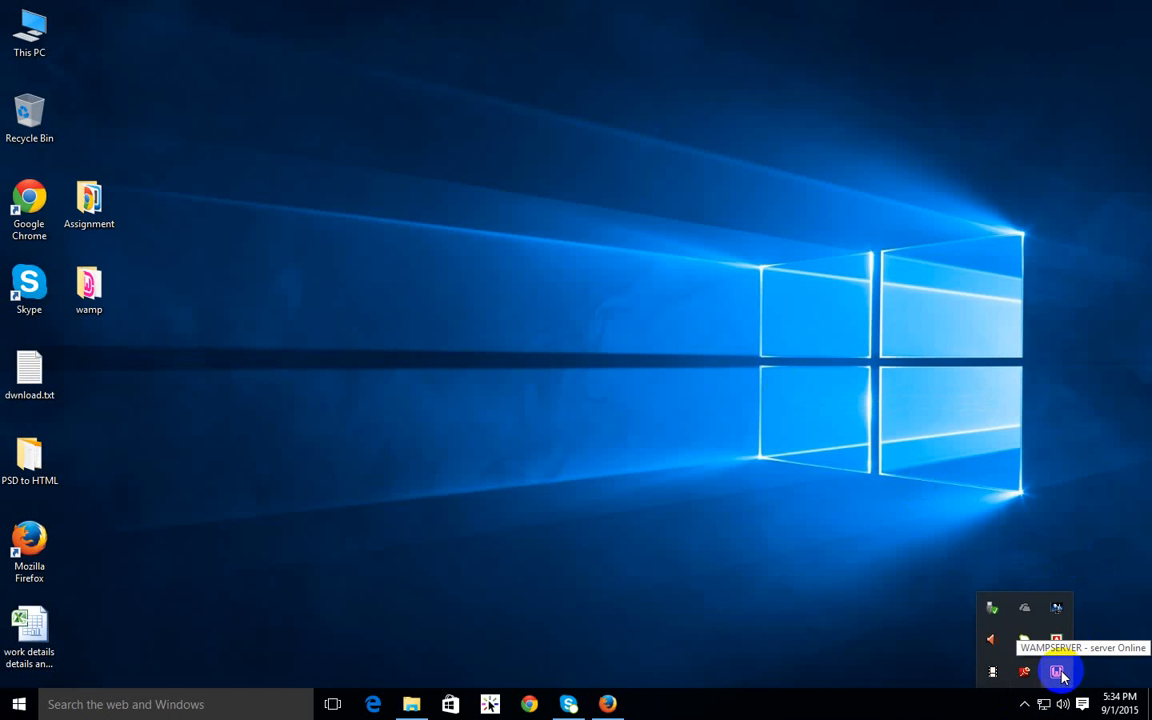
{"action": "left_click", "coordinate": [1060, 674]}
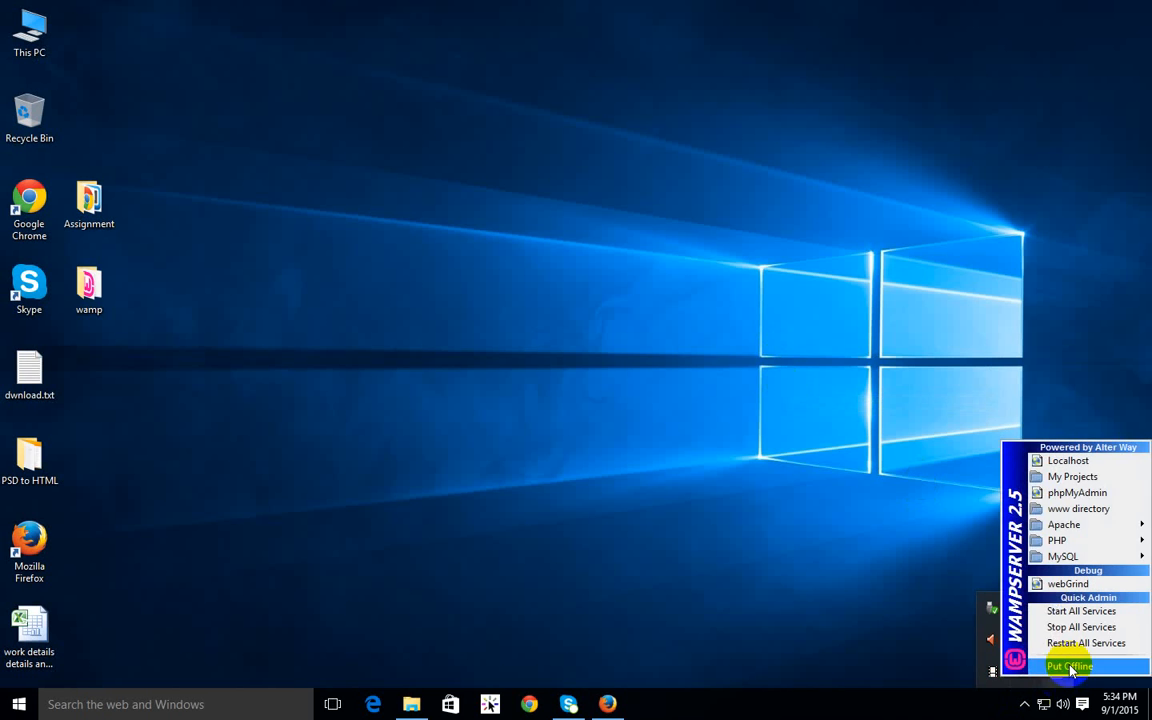
{"action": "mouse_move", "coordinate": [1106, 525]}
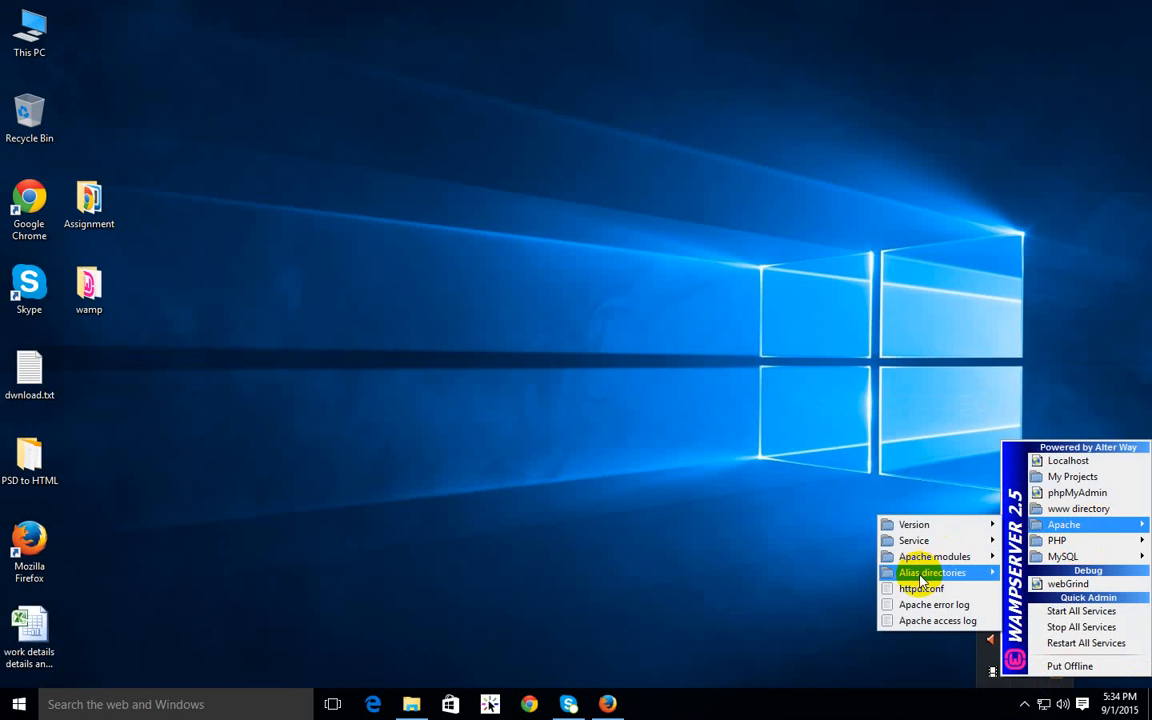
{"action": "mouse_move", "coordinate": [937, 540]}
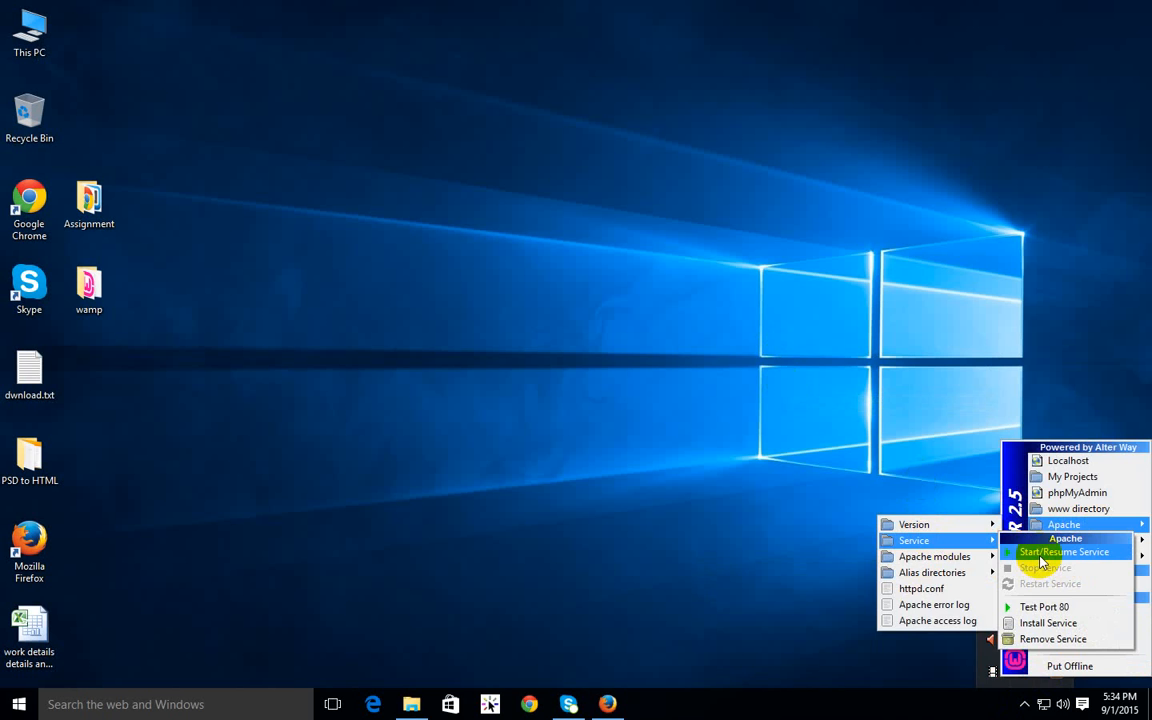
{"action": "left_click", "coordinate": [1040, 563]}
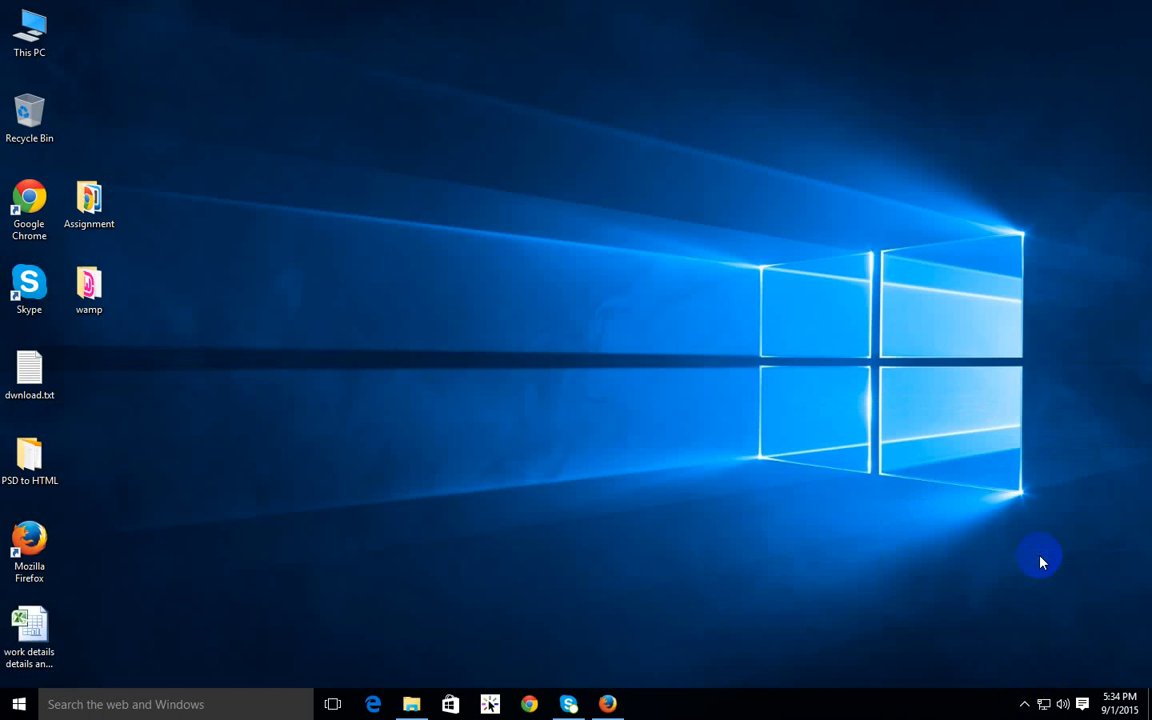
{"action": "left_click", "coordinate": [1023, 705]}
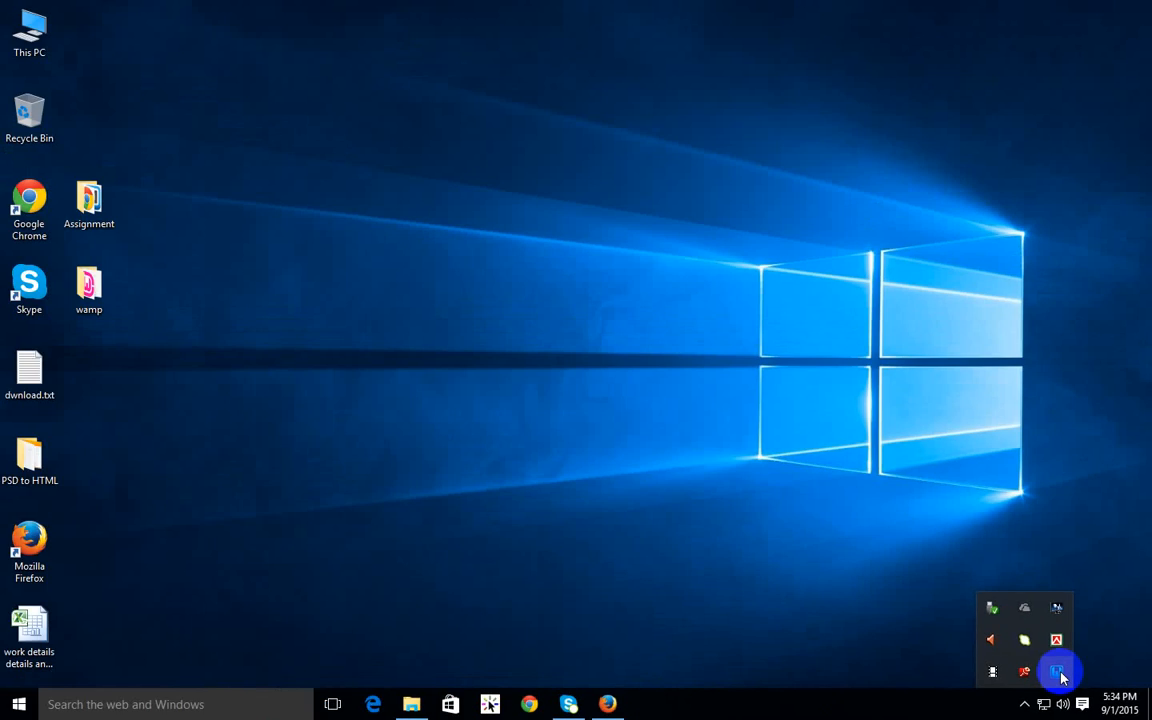
{"action": "left_click", "coordinate": [587, 442]}
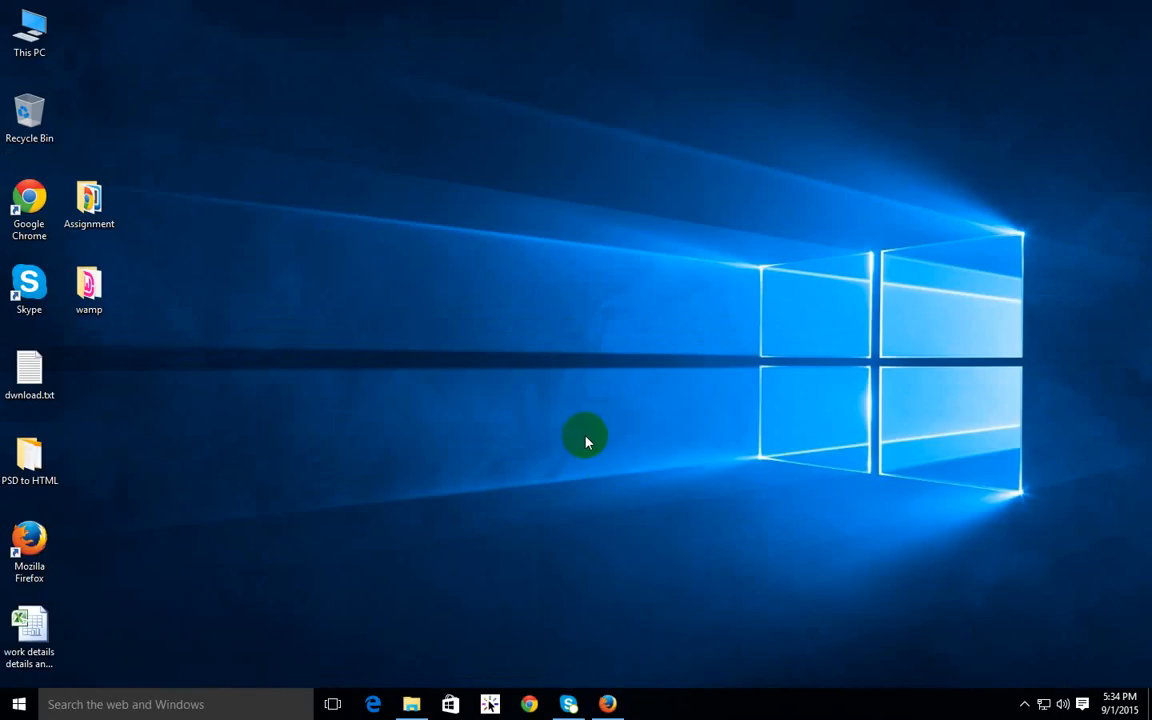